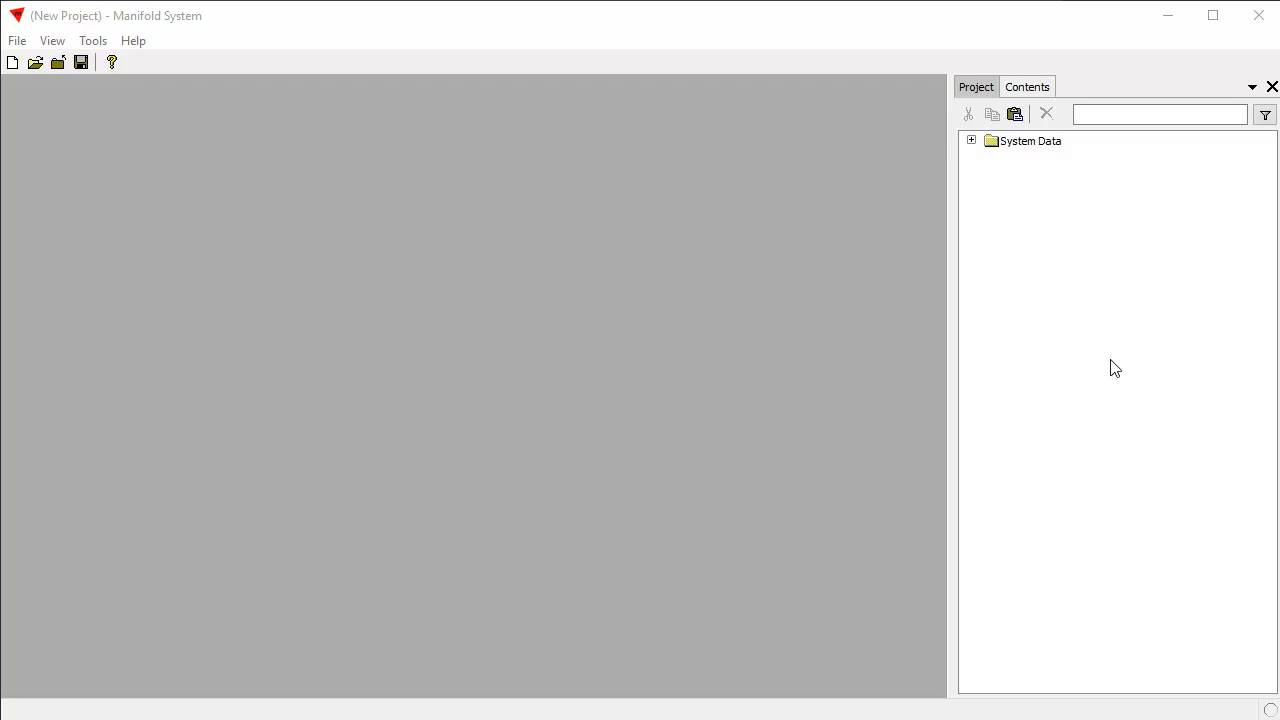
# Create a new map with the default name and the WGS 84 / Pseudo-Mercator (EPSG:3857) coordinate system, and open it.
pyautogui.rightClick(1053, 269)
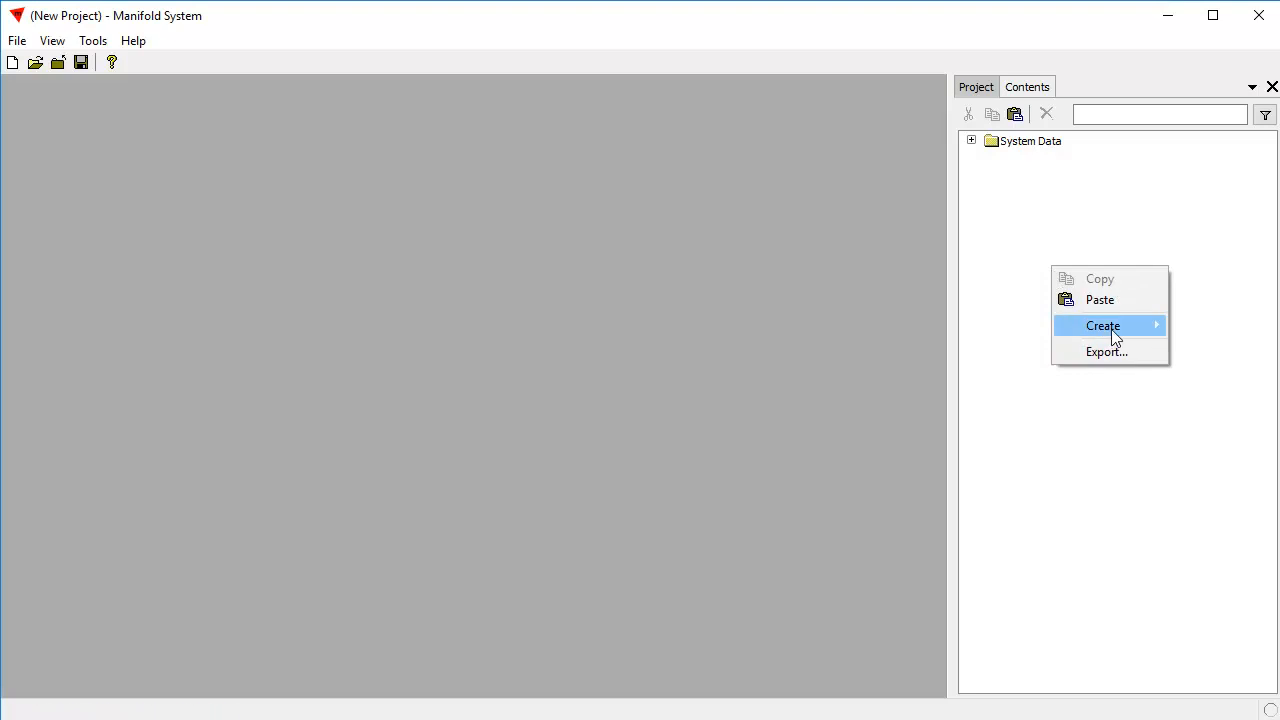
pyautogui.moveTo(1110, 332)
pyautogui.click(920, 429)
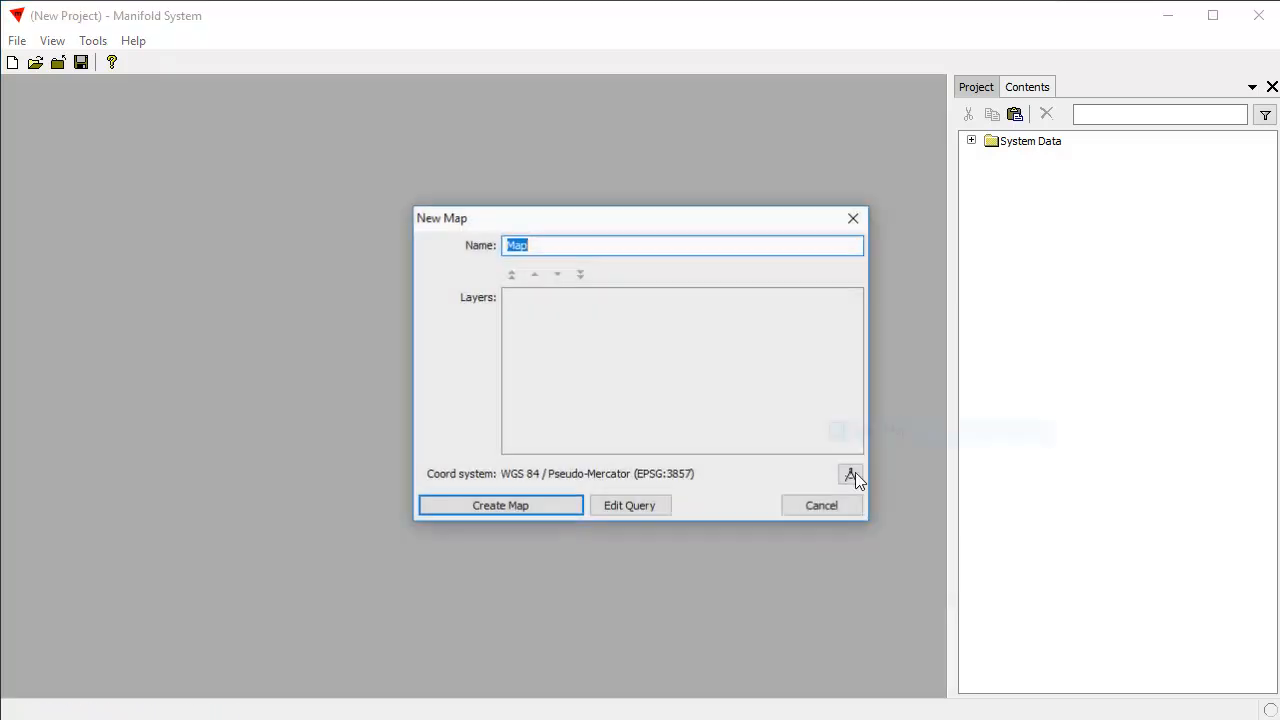
pyautogui.click(512, 507)
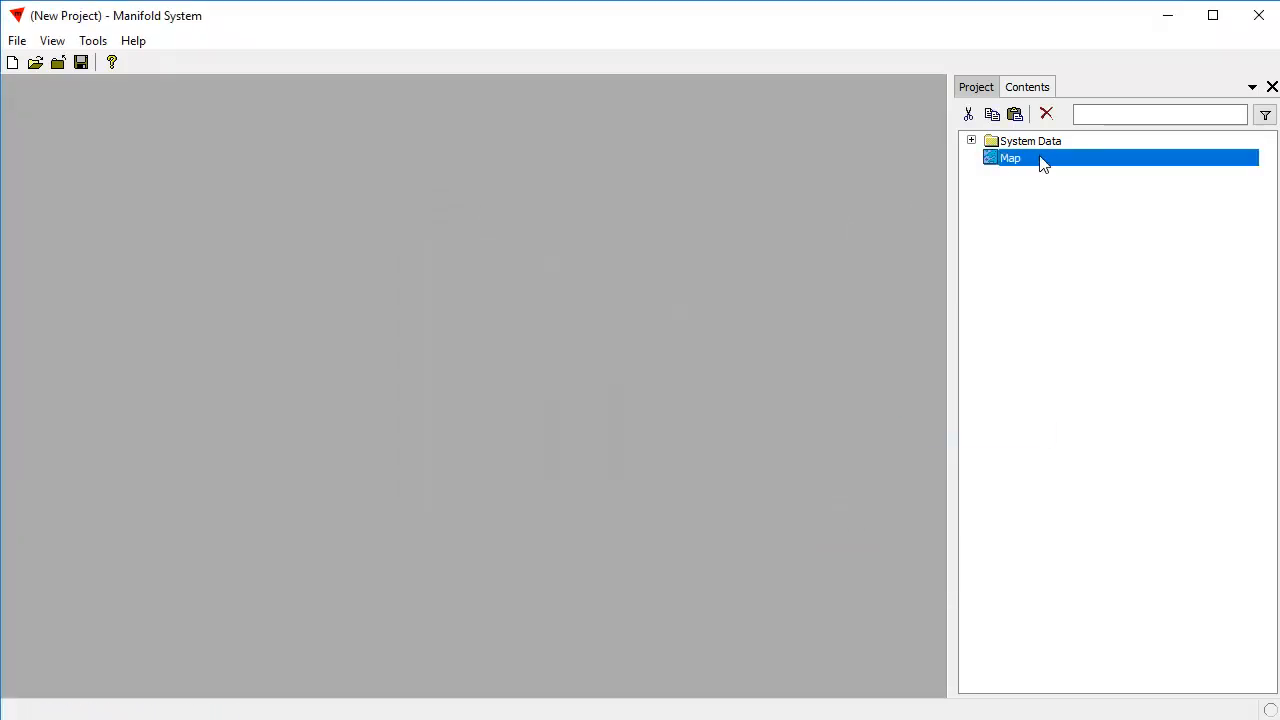
pyautogui.doubleClick(1040, 160)
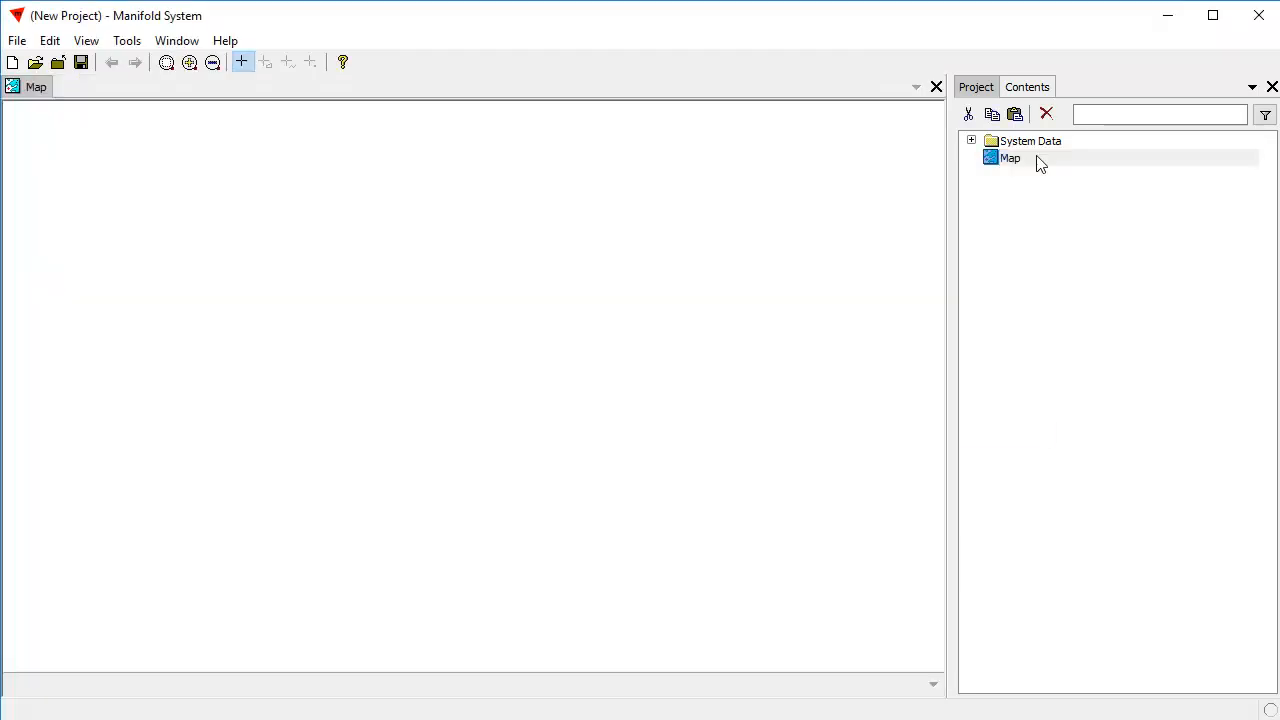
# Add the Bing Maps Street Map favorite data source to the project and expand its contents.
pyautogui.rightClick(1008, 265)
pyautogui.moveTo(1052, 325)
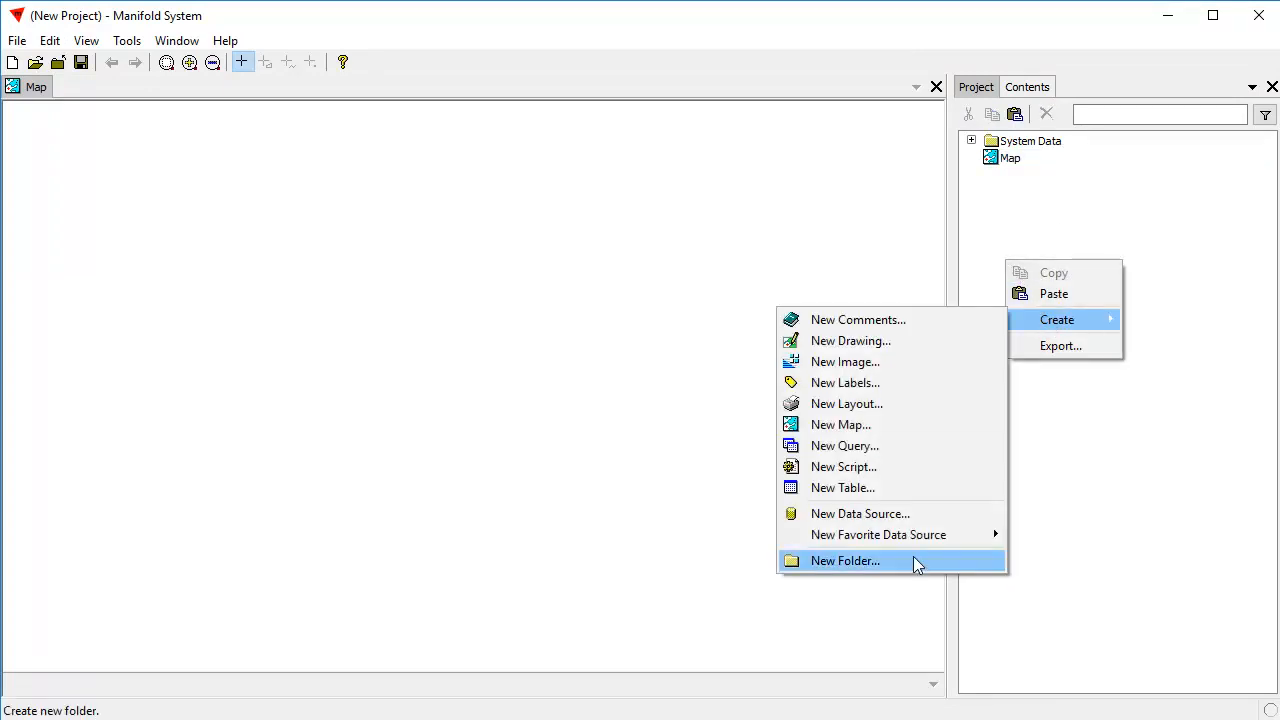
pyautogui.moveTo(920, 536)
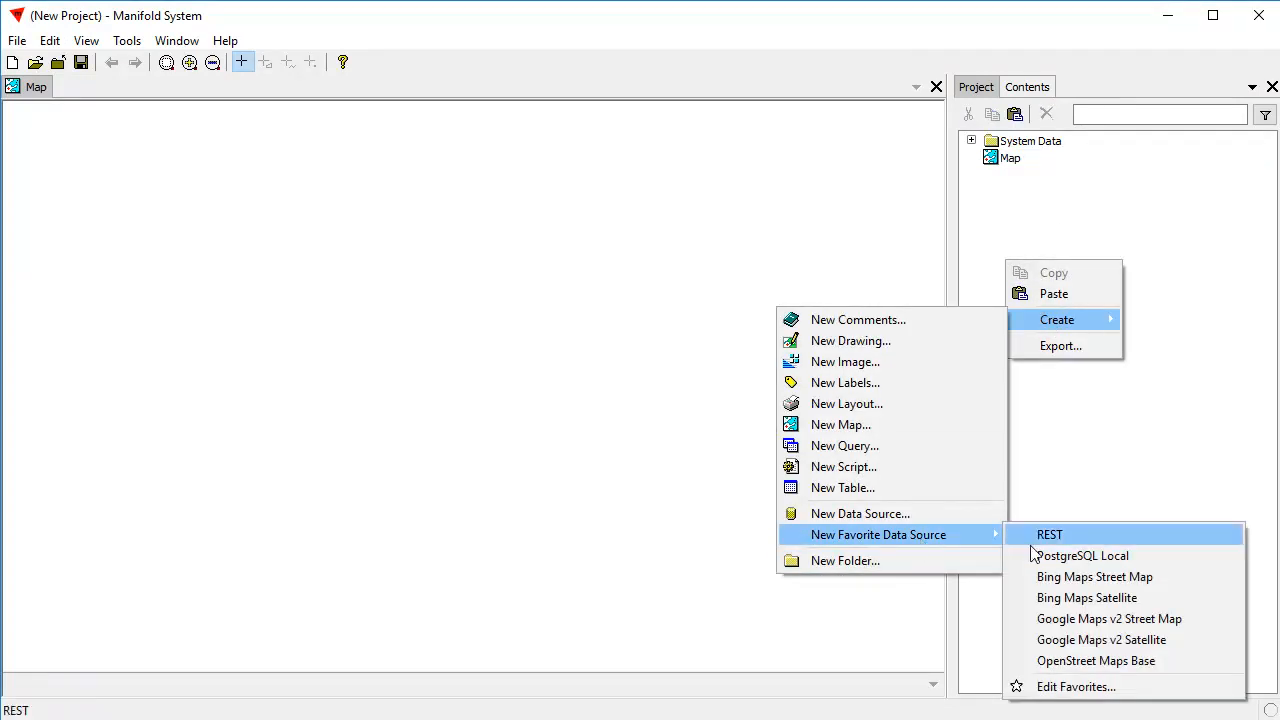
pyautogui.click(1104, 580)
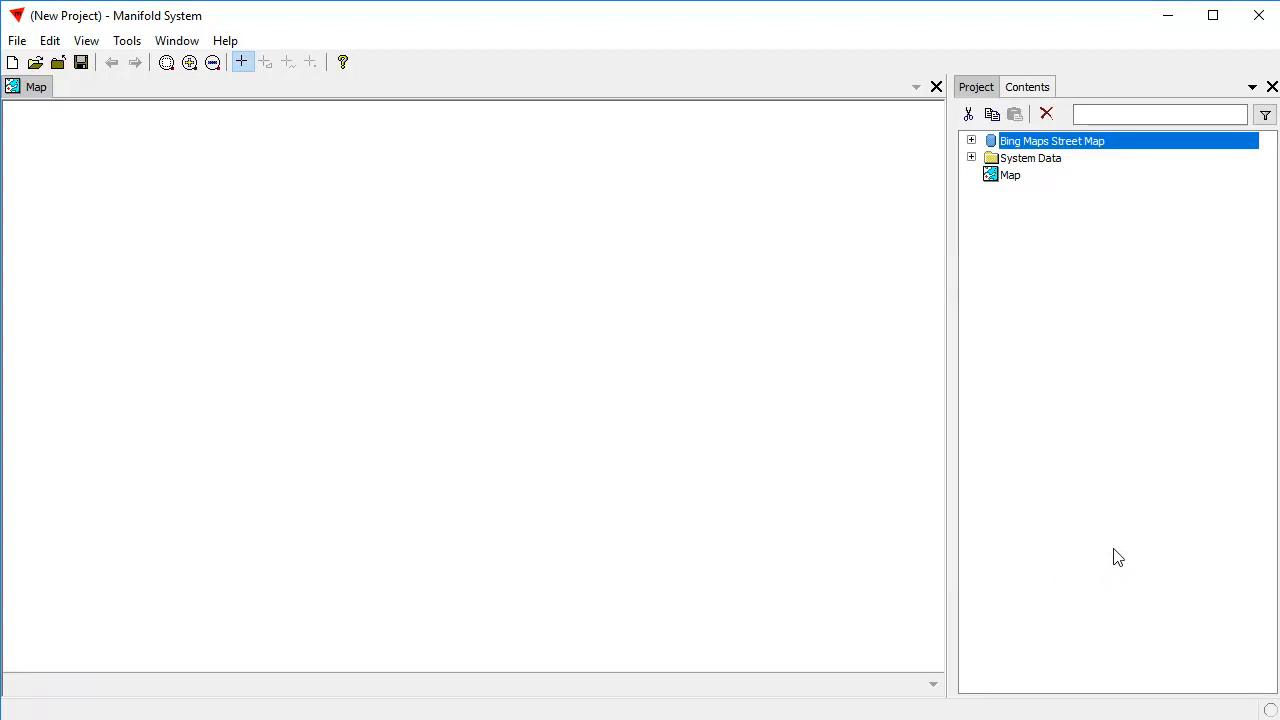
pyautogui.click(971, 141)
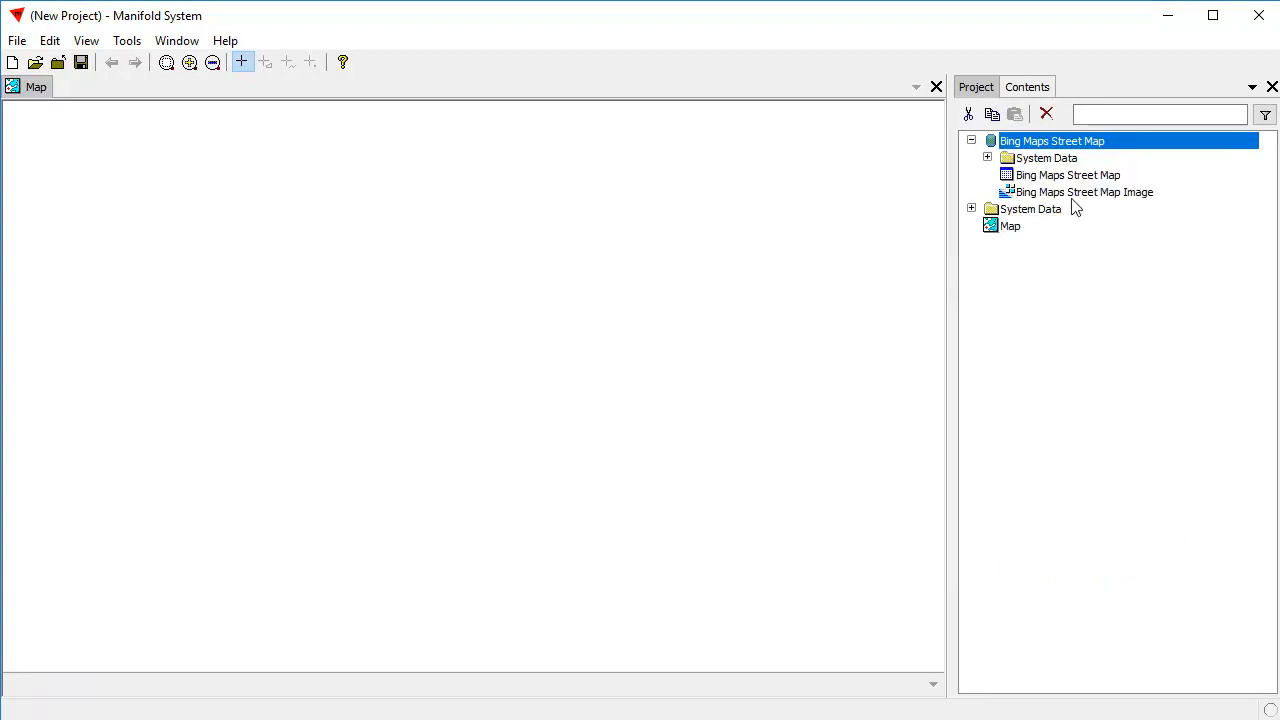
# Add the Bing Maps Street Map Image to the open map as a layer.
pyautogui.click(1127, 195)
pyautogui.moveTo(1127, 198); pyautogui.dragTo(414, 349)
pyautogui.moveTo(271, 266); pyautogui.dragTo(598, 462)
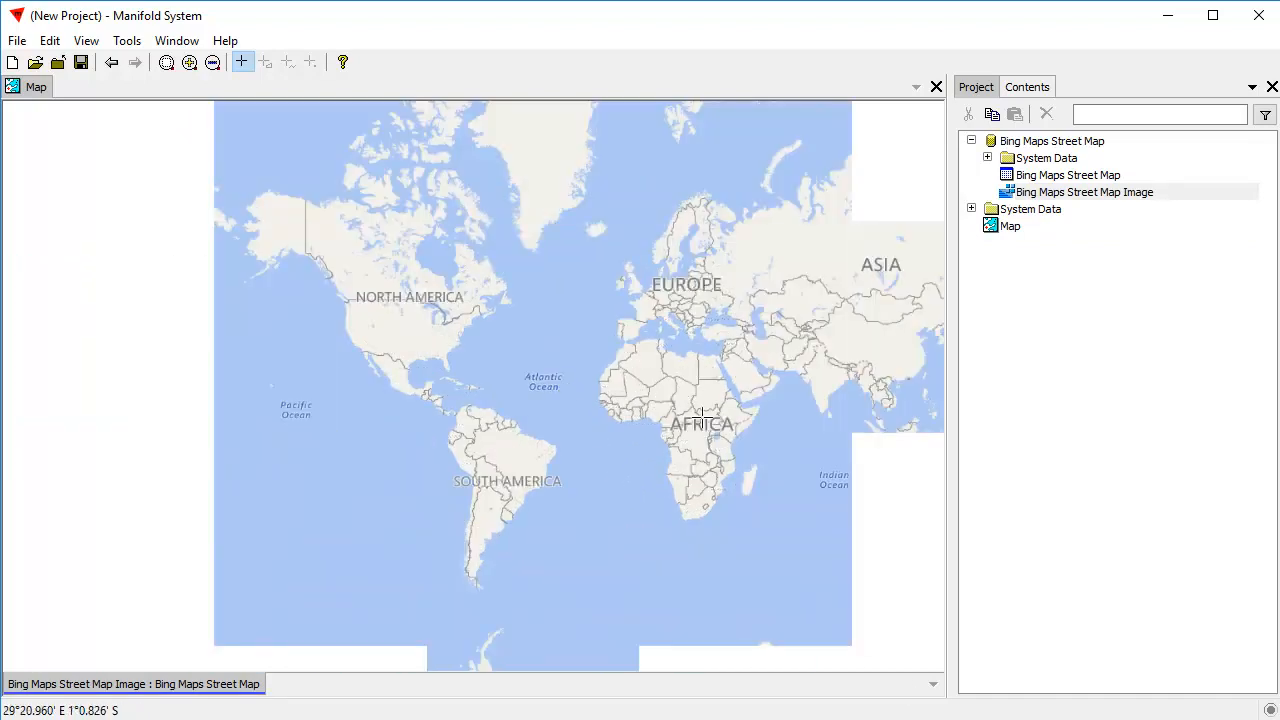
pyautogui.moveTo(706, 434); pyautogui.dragTo(395, 345)
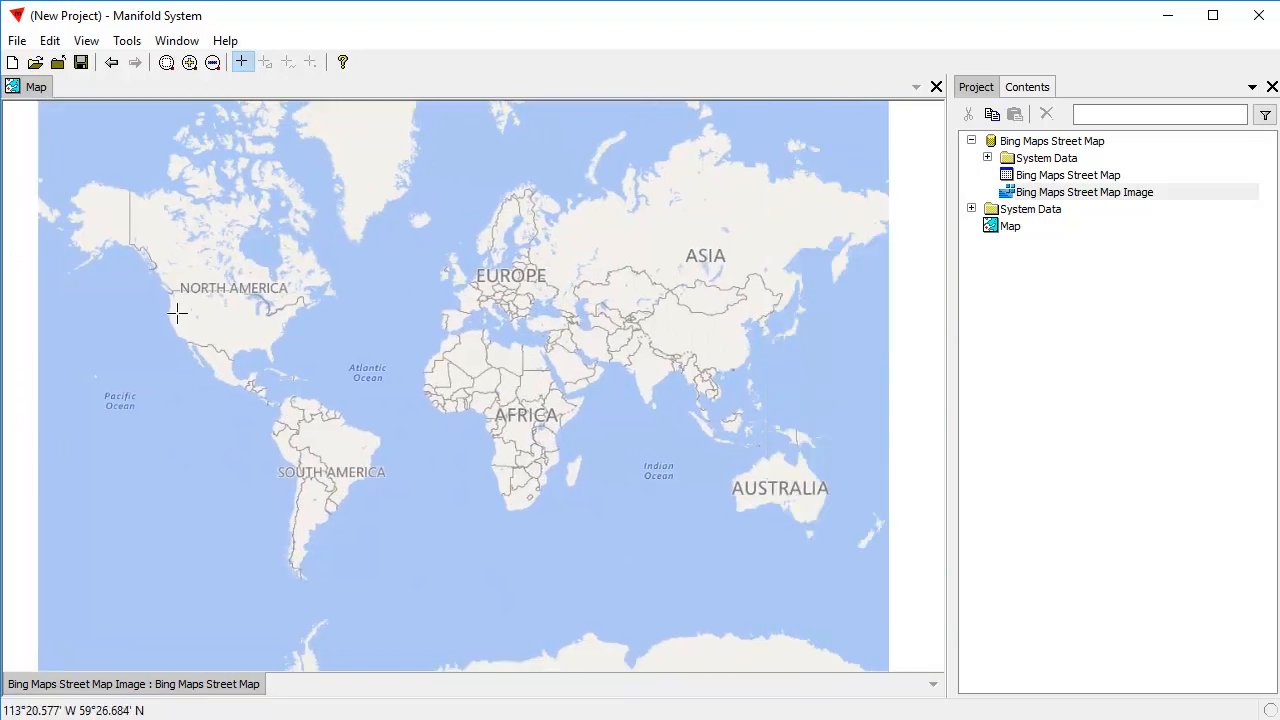
pyautogui.moveTo(128, 244); pyautogui.dragTo(855, 583)
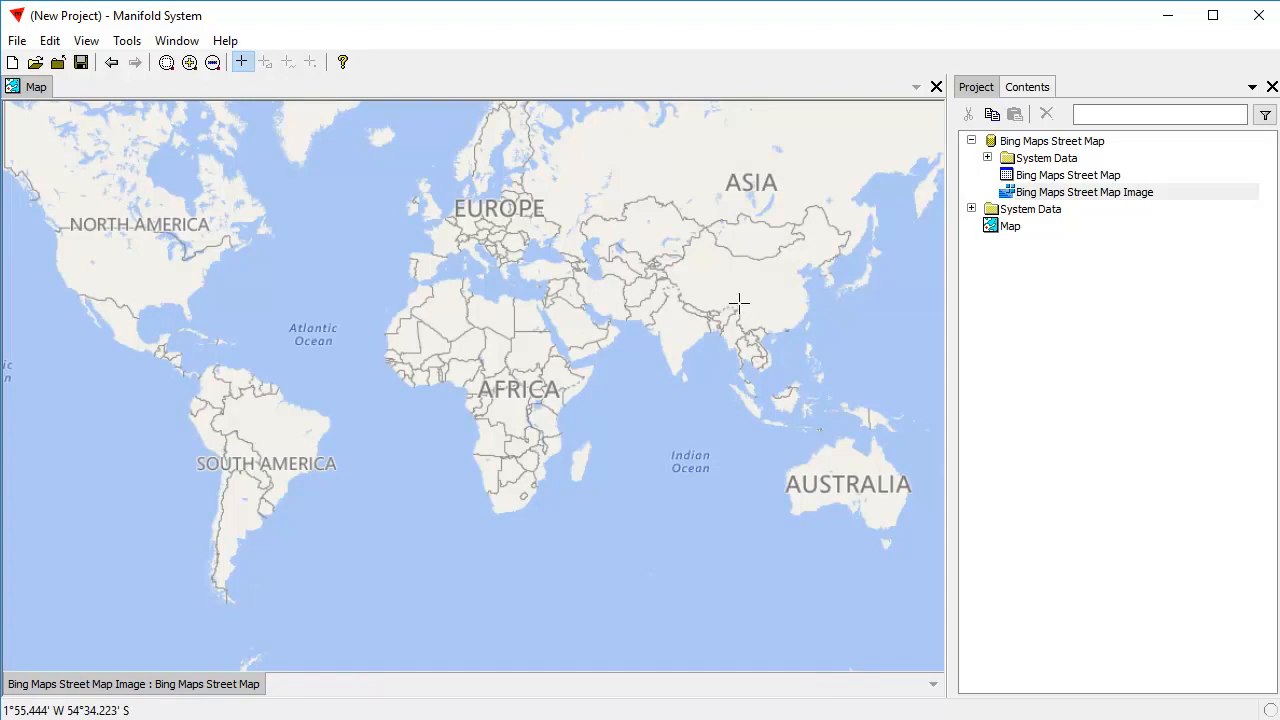
pyautogui.moveTo(615, 279); pyautogui.dragTo(631, 340)
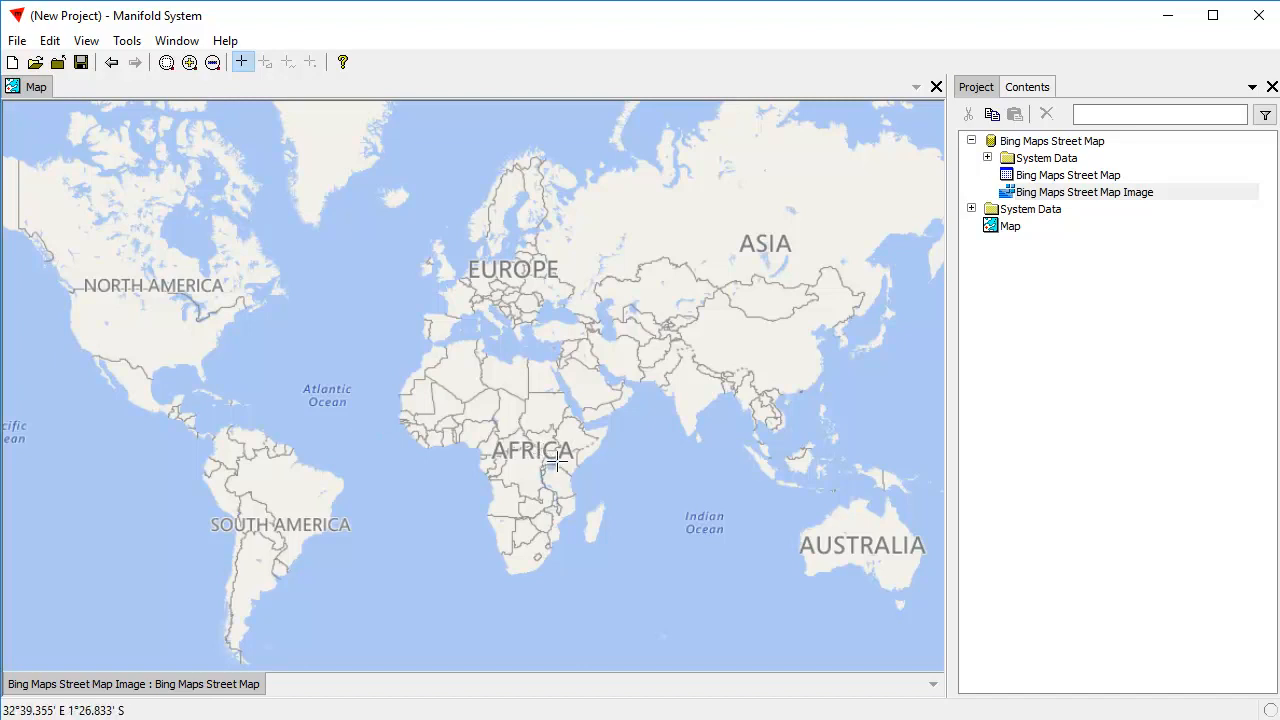
pyautogui.click(1052, 432)
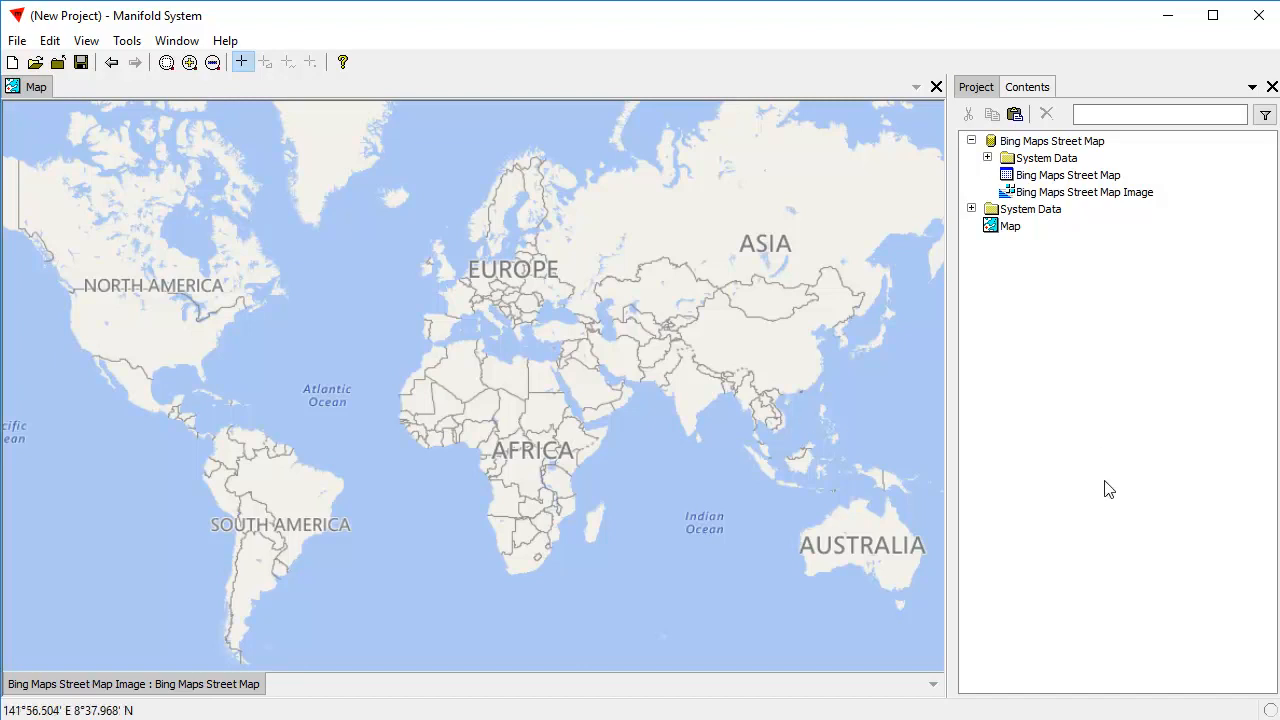
pyautogui.click(17, 41)
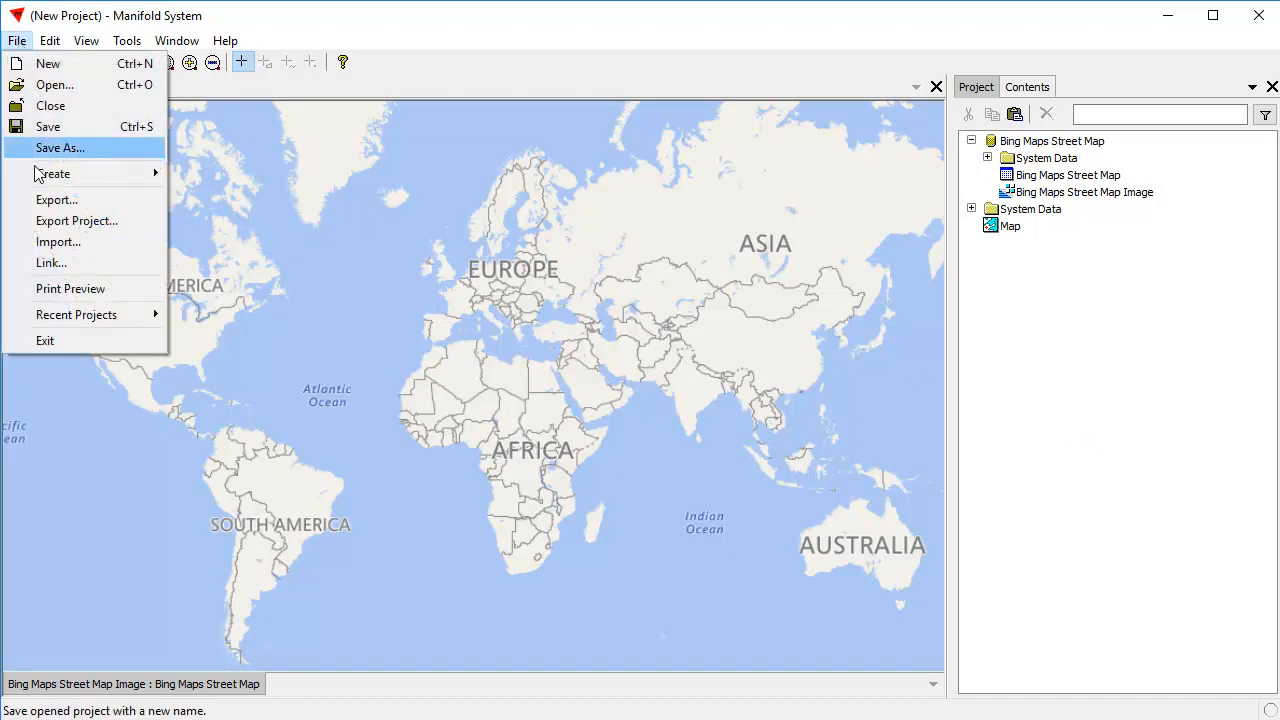
pyautogui.click(1040, 402)
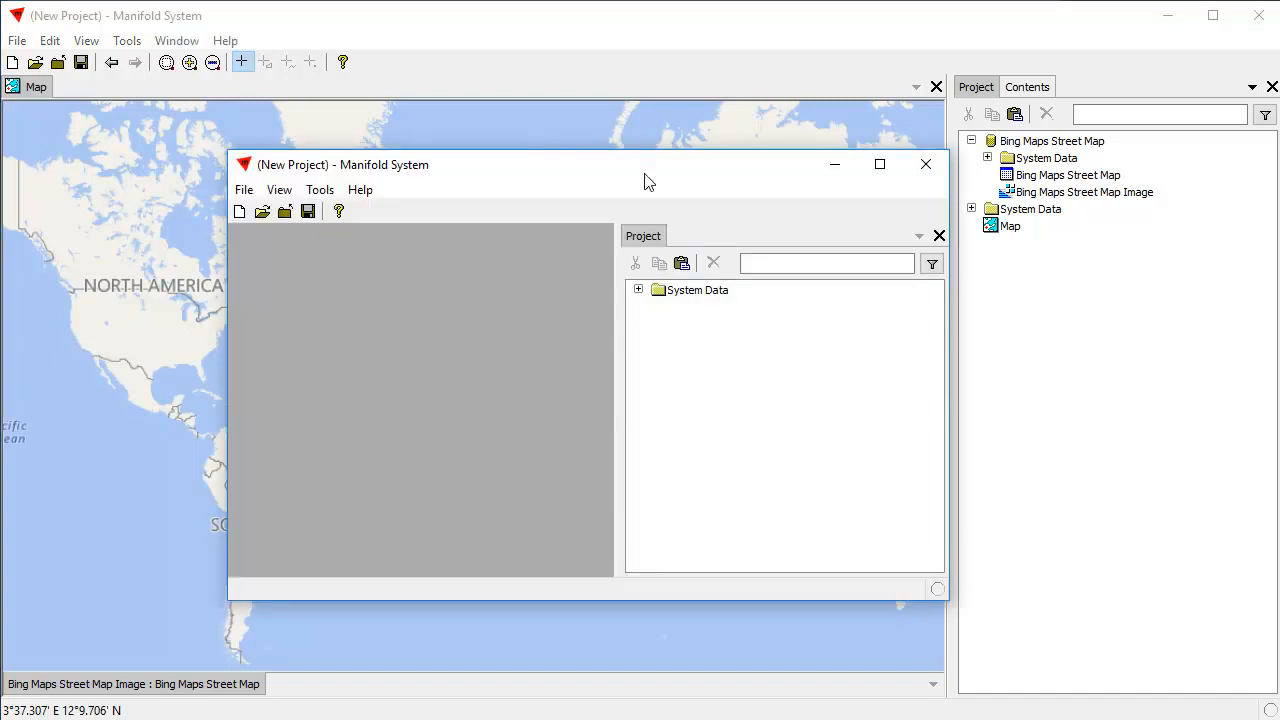
# In the second, empty project window, open world.mxb from the compare country sizes folder and display its World drawing.
pyautogui.moveTo(648, 183); pyautogui.dragTo(504, 192)
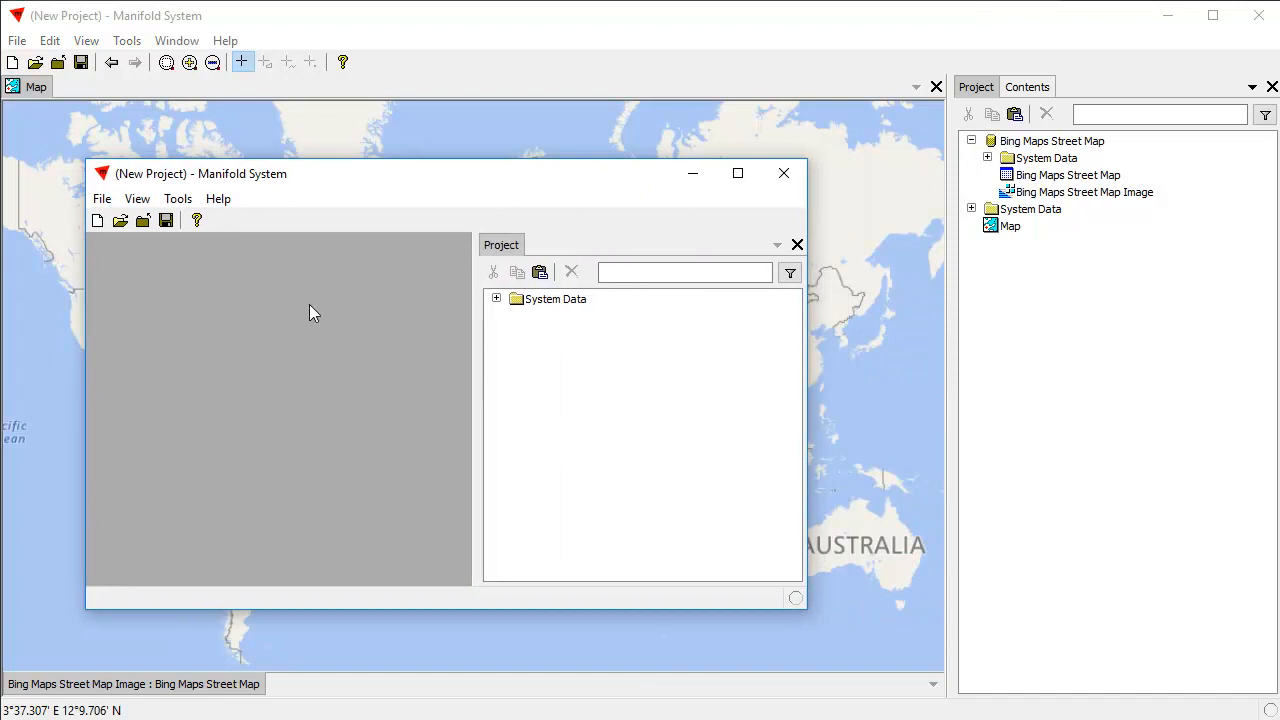
pyautogui.click(104, 199)
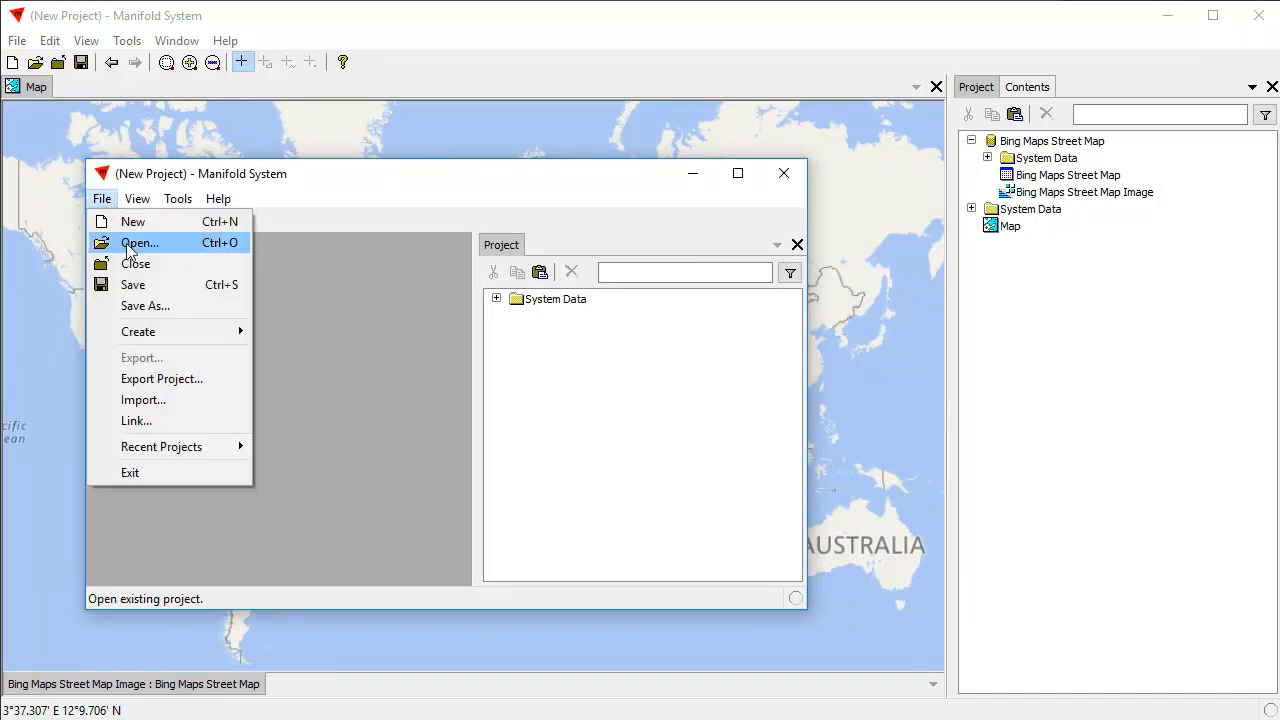
pyautogui.click(128, 247)
pyautogui.click(300, 346)
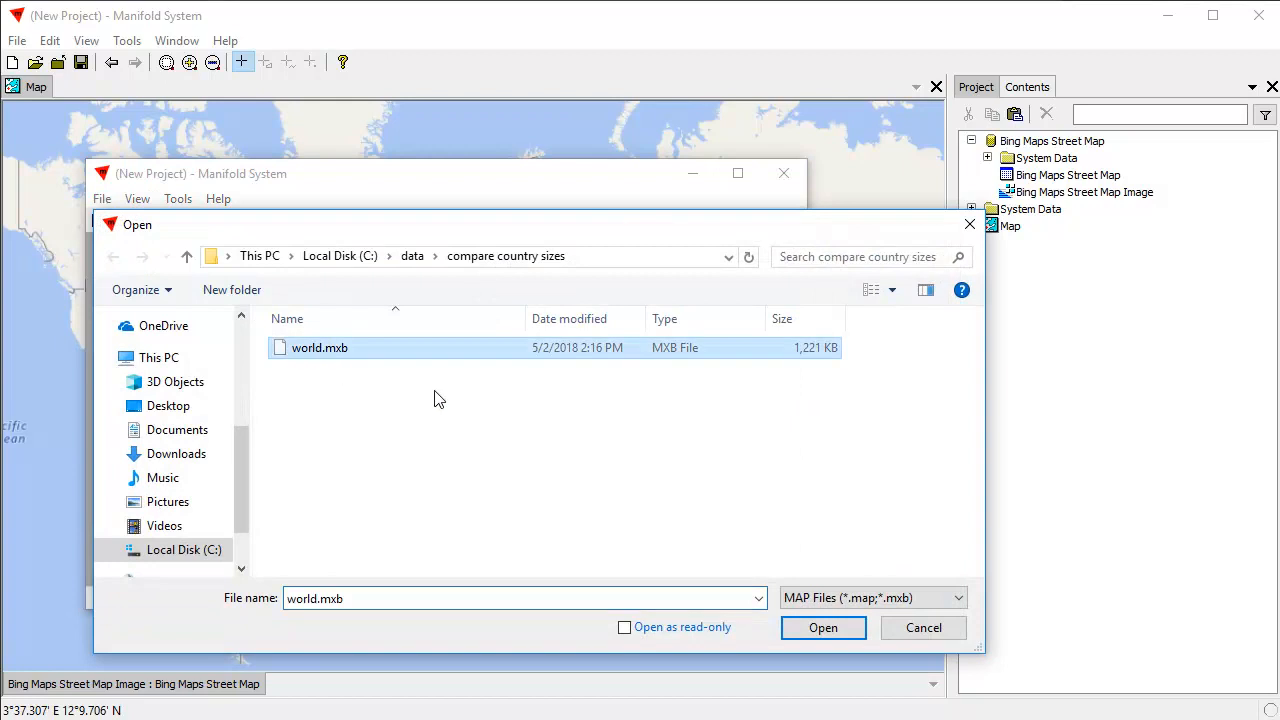
pyautogui.click(818, 630)
pyautogui.doubleClick(541, 317)
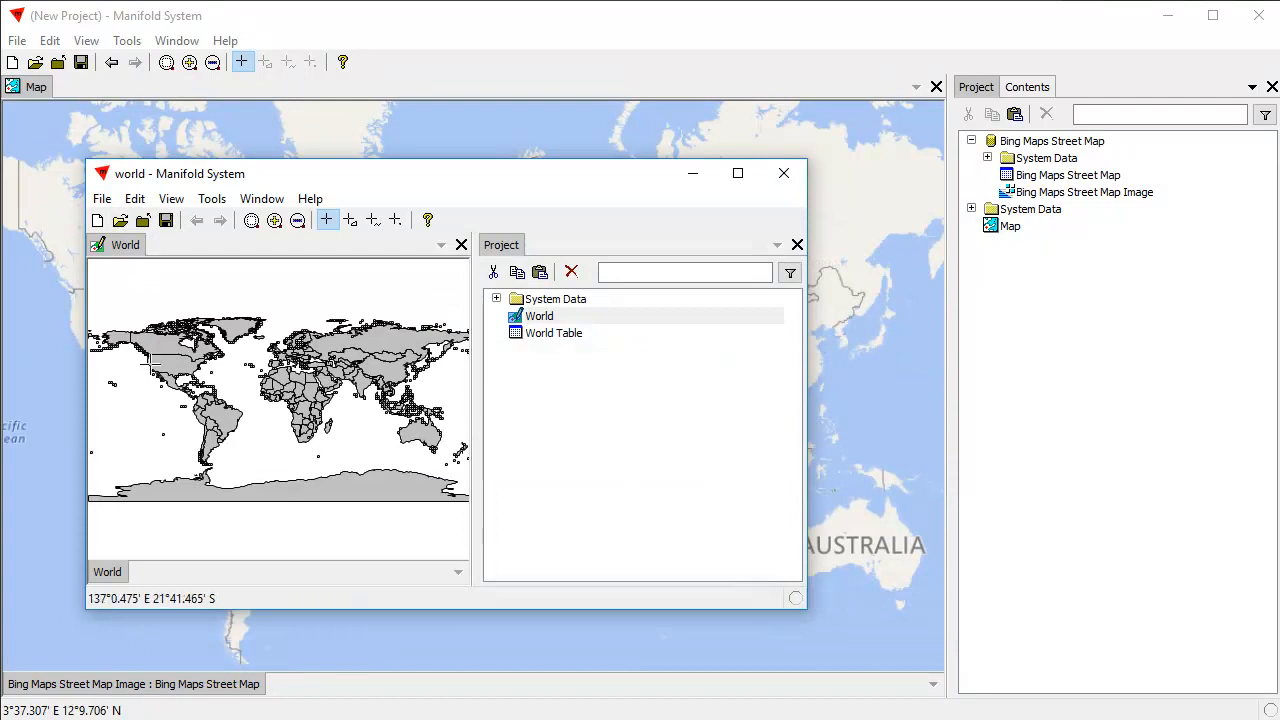
pyautogui.moveTo(130, 322); pyautogui.dragTo(440, 468)
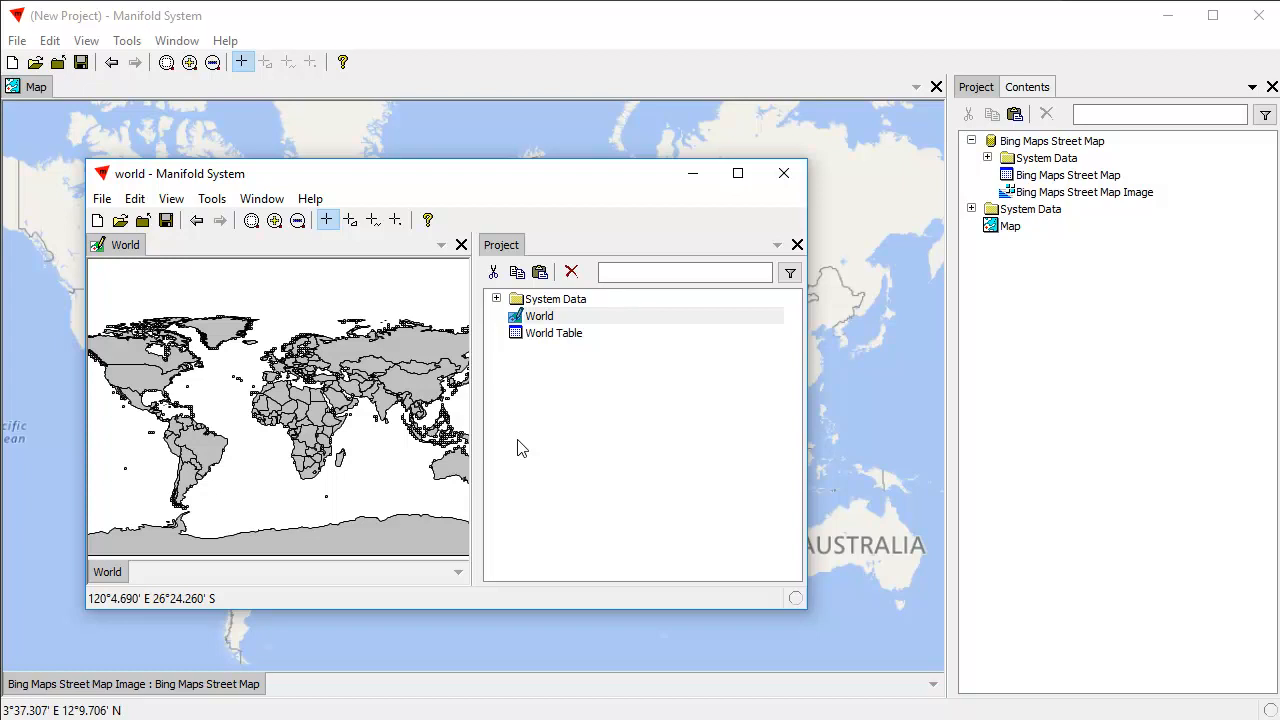
# Copy the World drawing and World Table into the project with the Bing map, and add World to that map as a layer.
pyautogui.moveTo(515, 174); pyautogui.dragTo(653, 176)
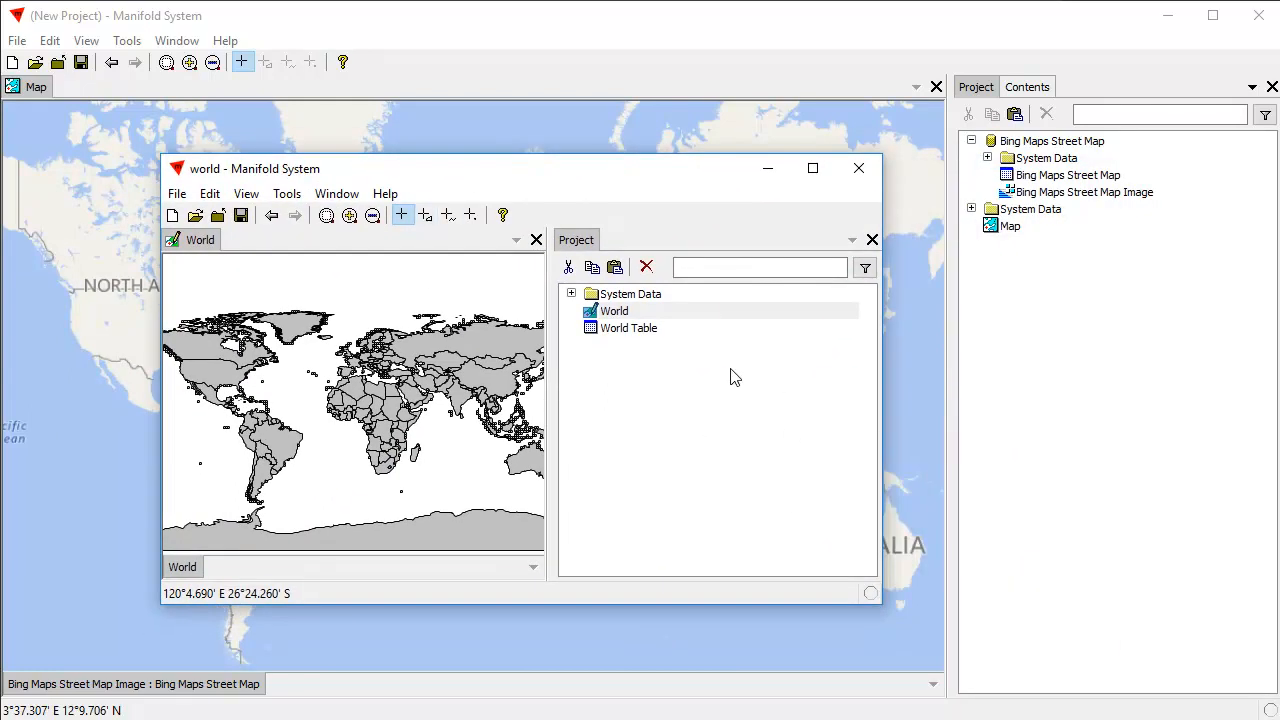
pyautogui.moveTo(662, 182); pyautogui.dragTo(610, 180)
pyautogui.moveTo(710, 391); pyautogui.dragTo(542, 306)
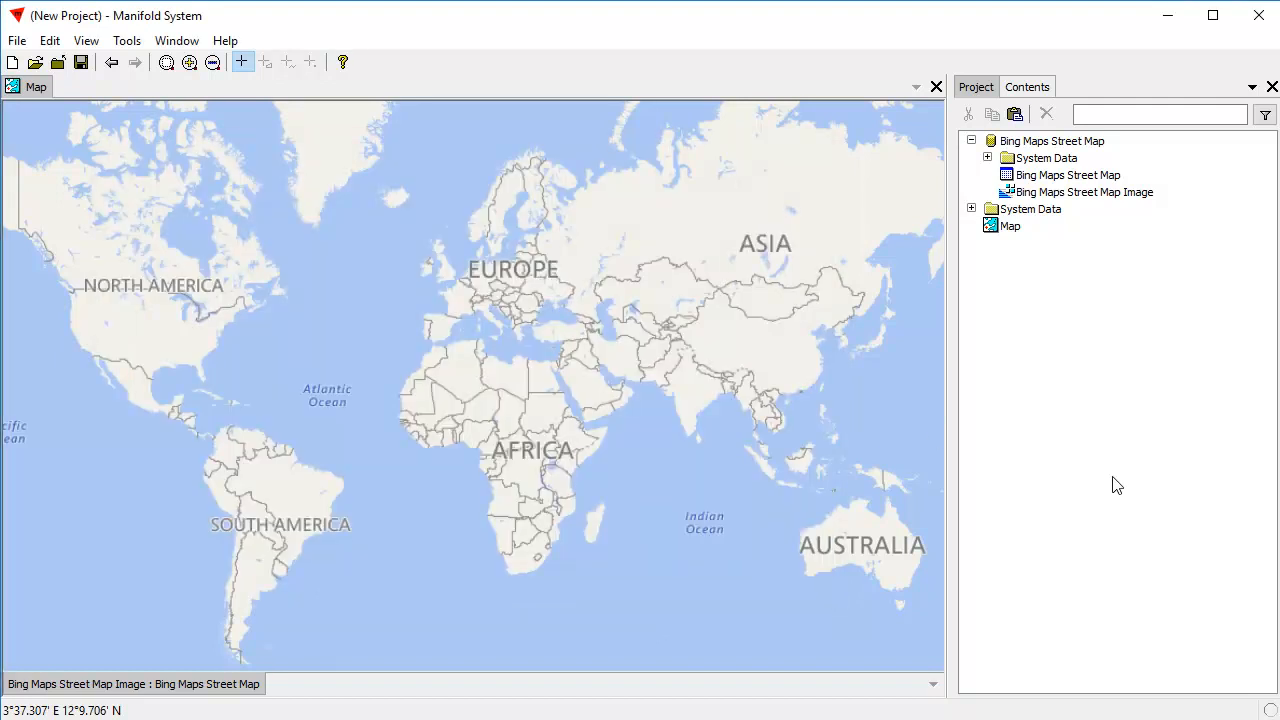
pyautogui.click(1118, 495)
pyautogui.hotkey('ctrl', 'v')
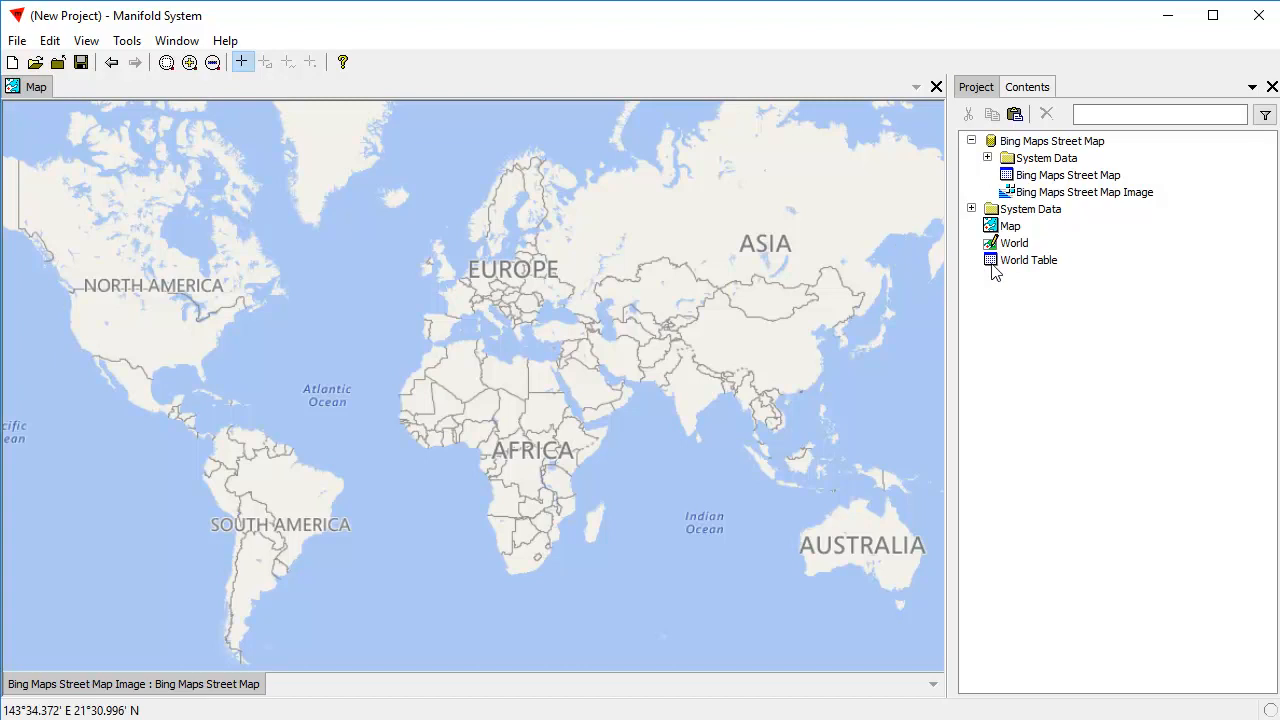
pyautogui.click(1021, 248)
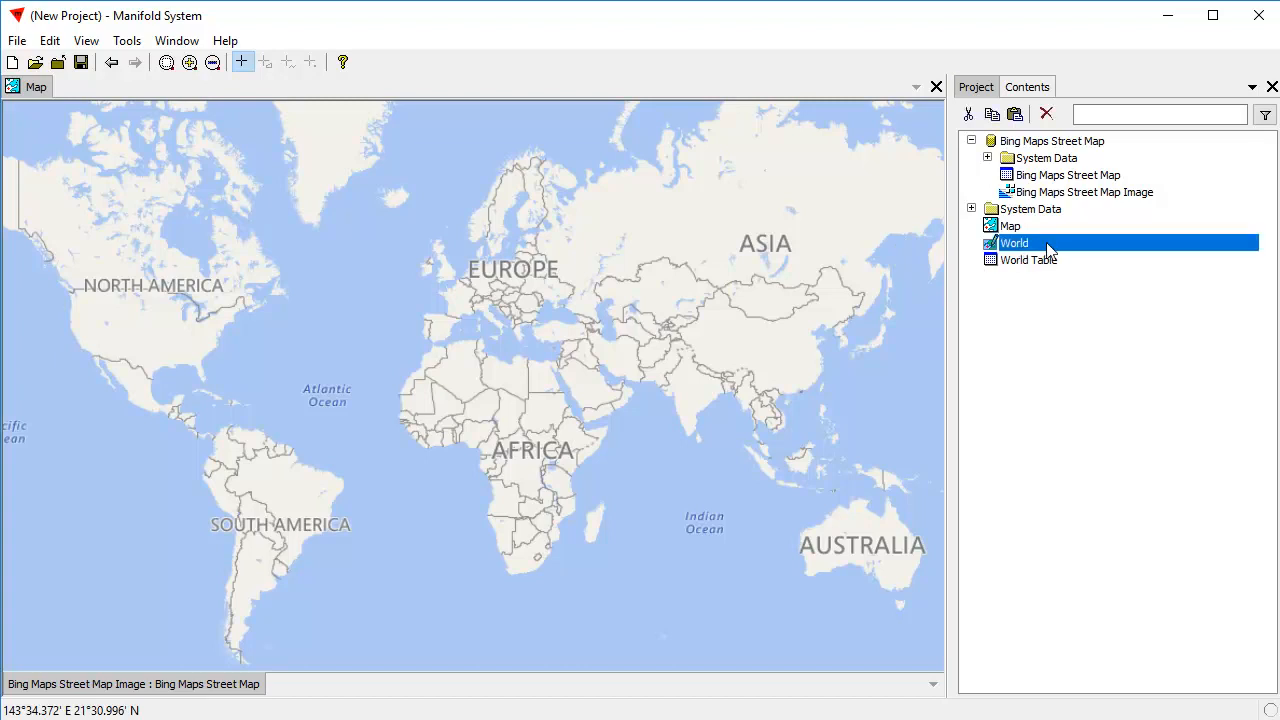
pyautogui.moveTo(1050, 250); pyautogui.dragTo(420, 323)
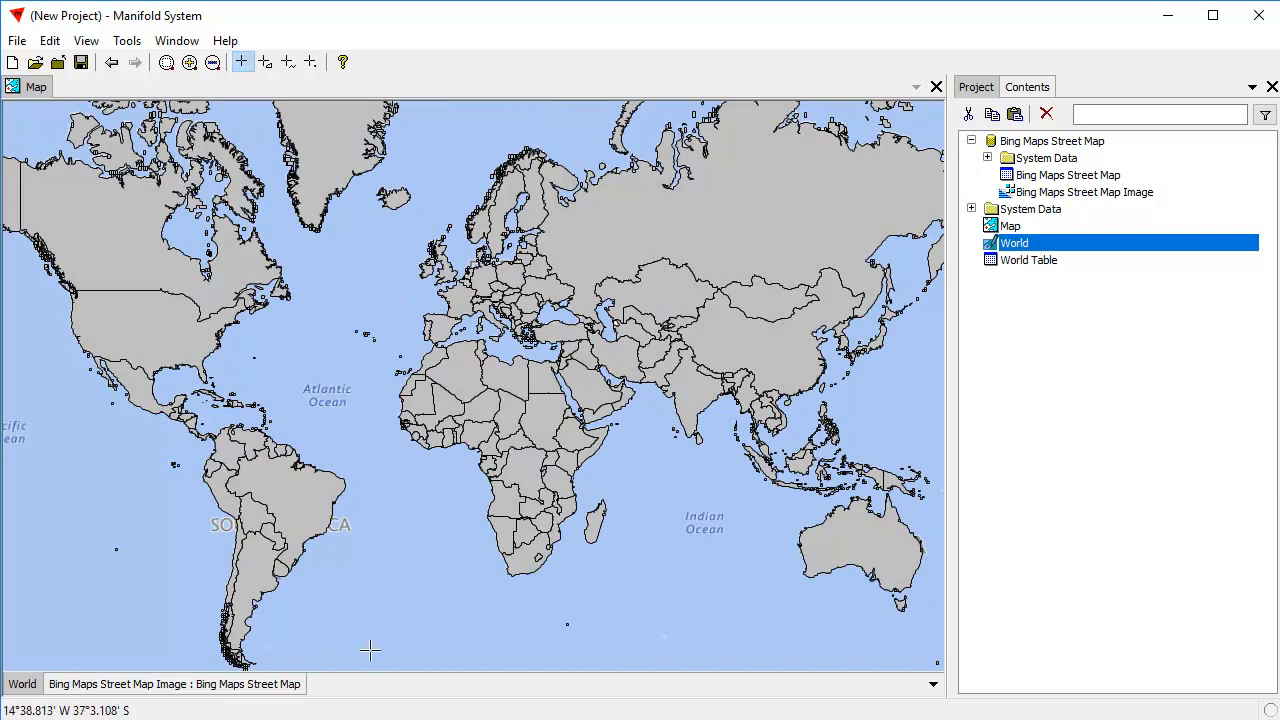
# Examine the component information for the map's Bing Maps Street Map Image layer and its World layer.
pyautogui.click(184, 686)
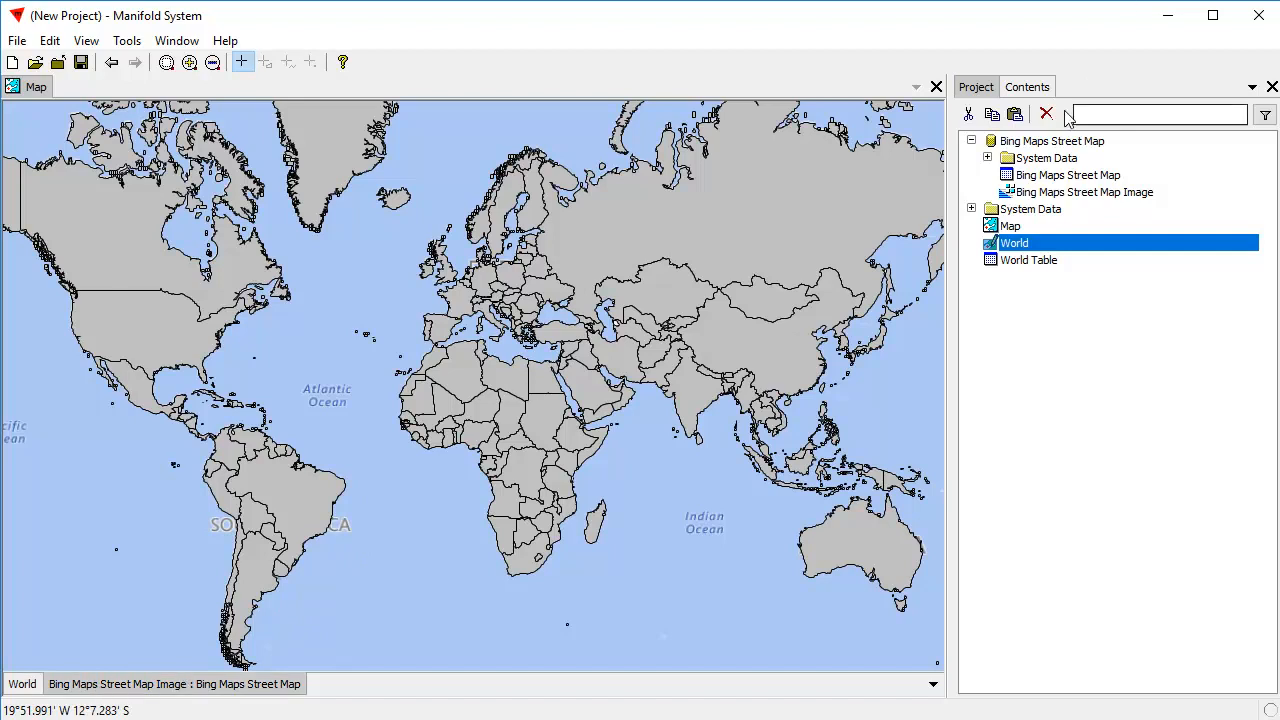
pyautogui.click(1040, 90)
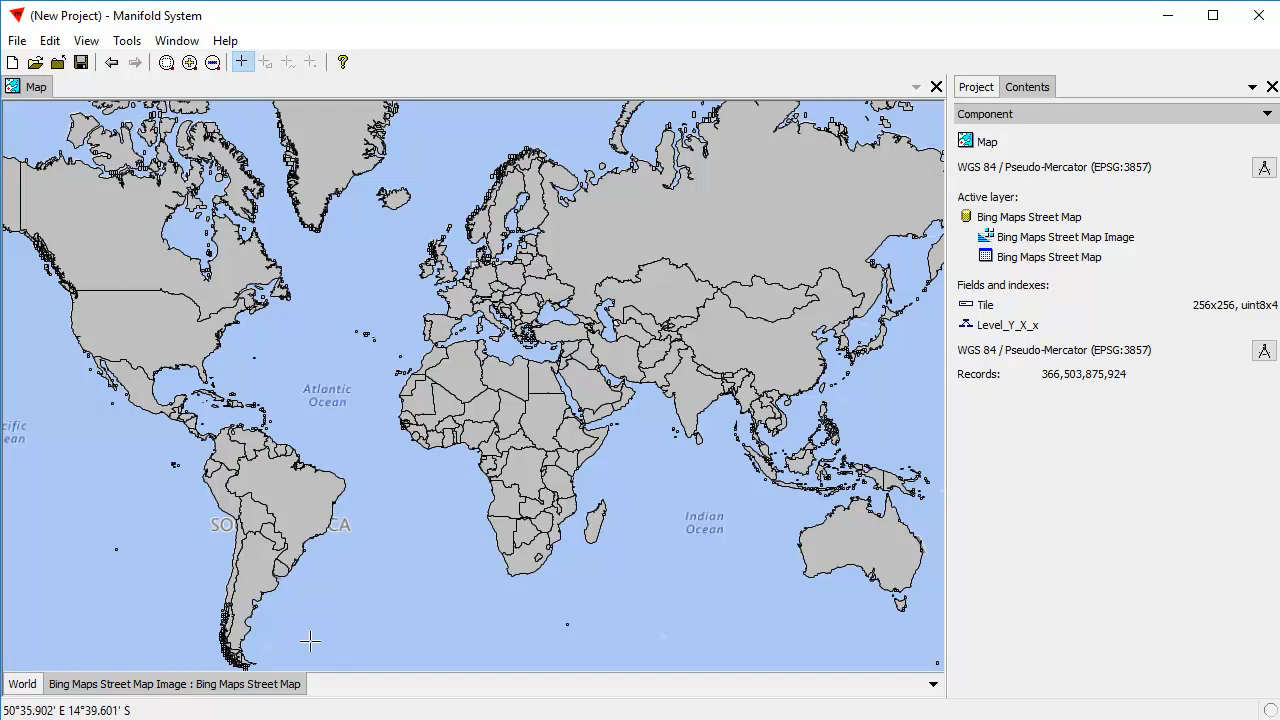
pyautogui.click(24, 686)
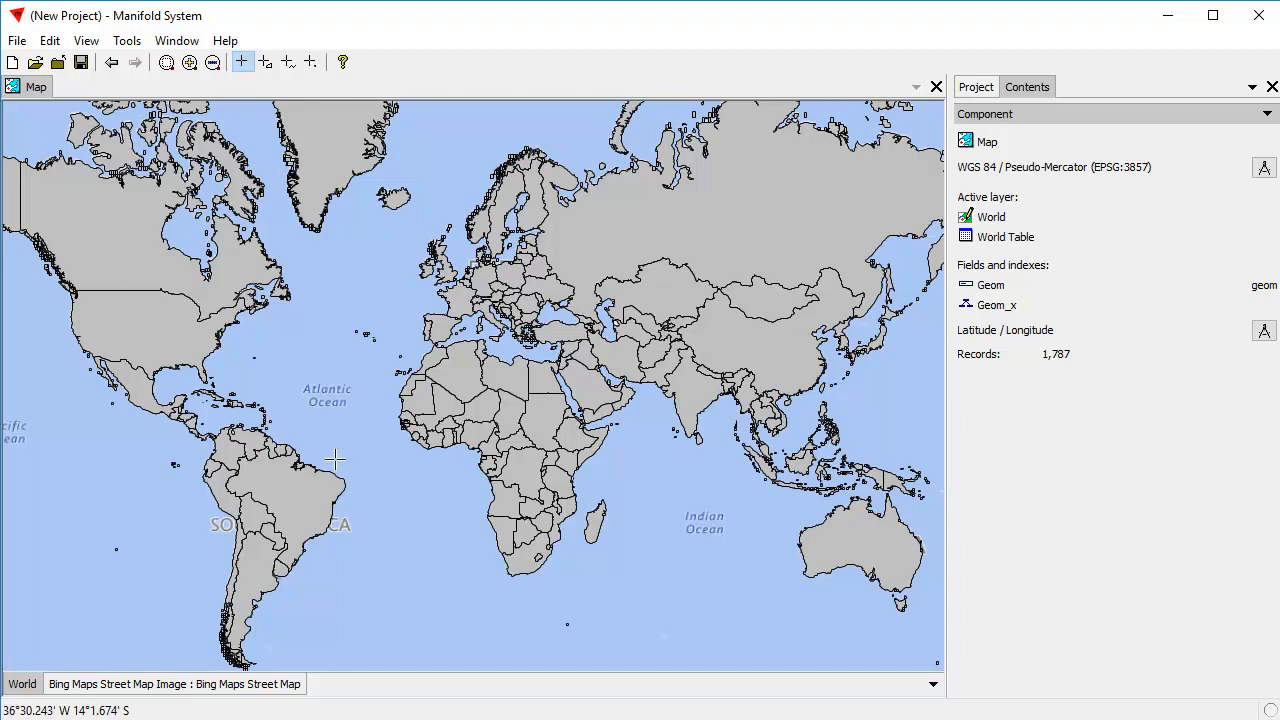
# Change the map's coordinate system from the standard list to Gall.
pyautogui.click(1264, 168)
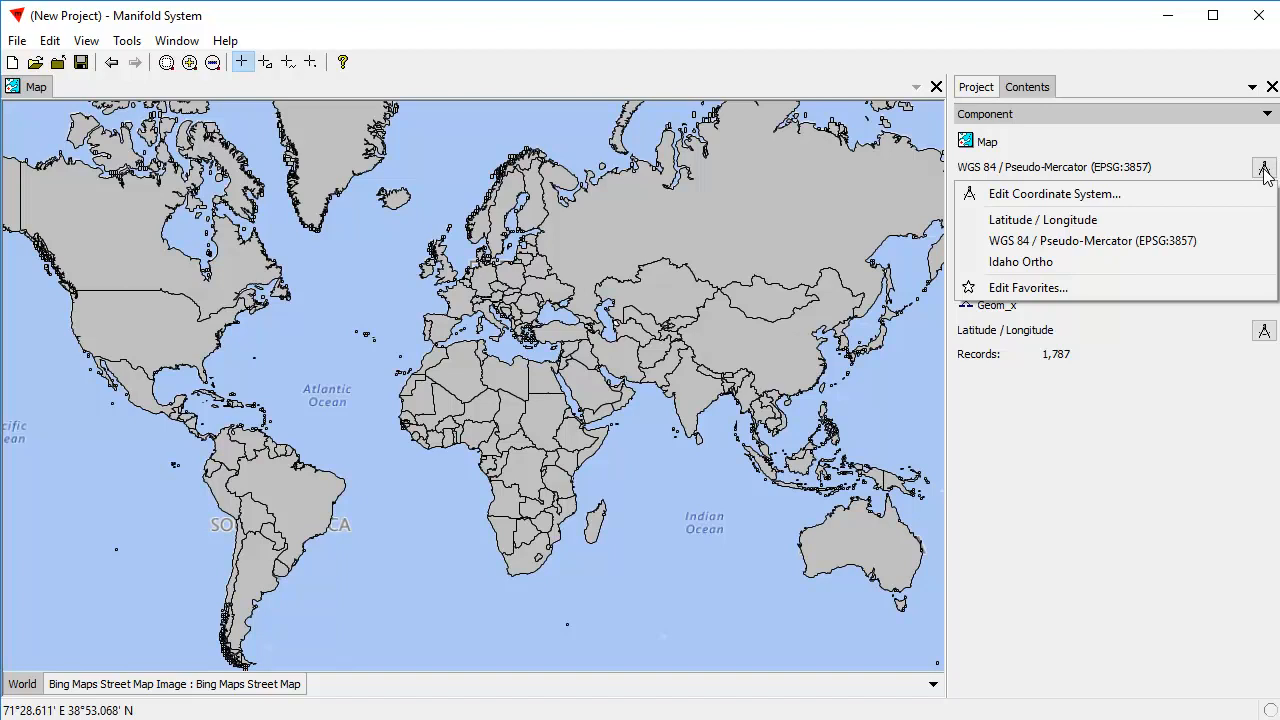
pyautogui.click(1097, 197)
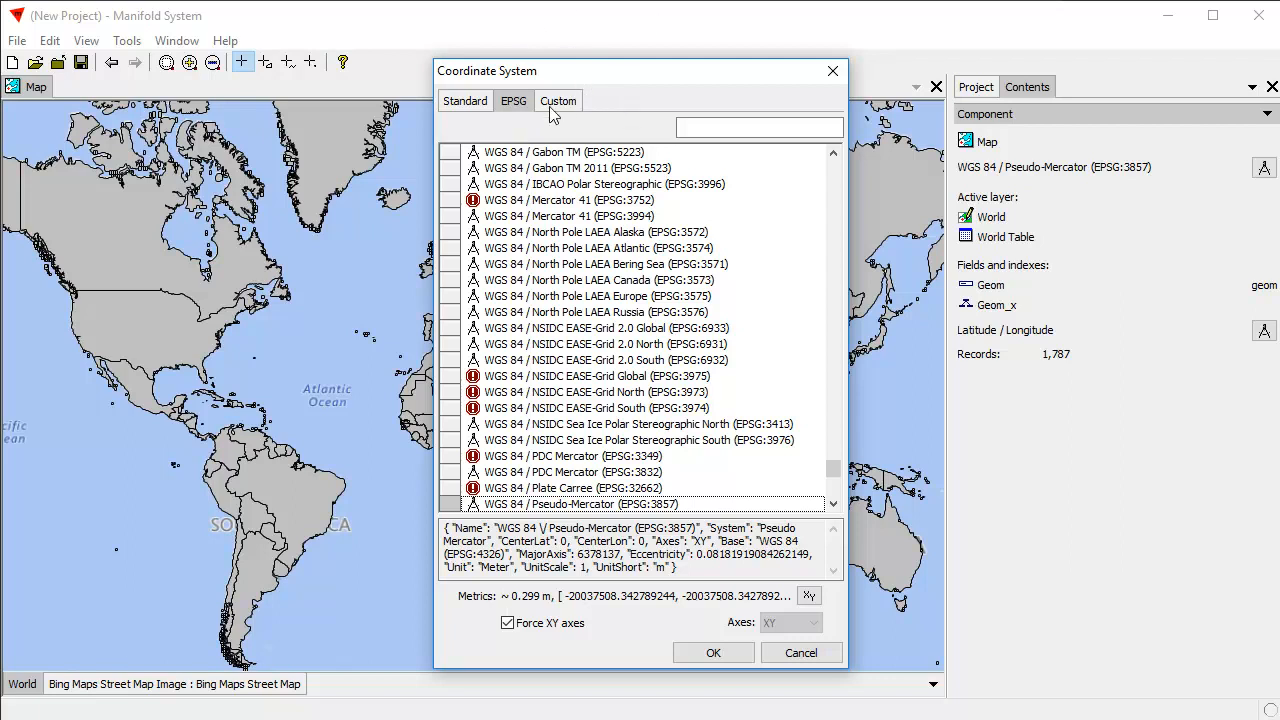
pyautogui.click(447, 104)
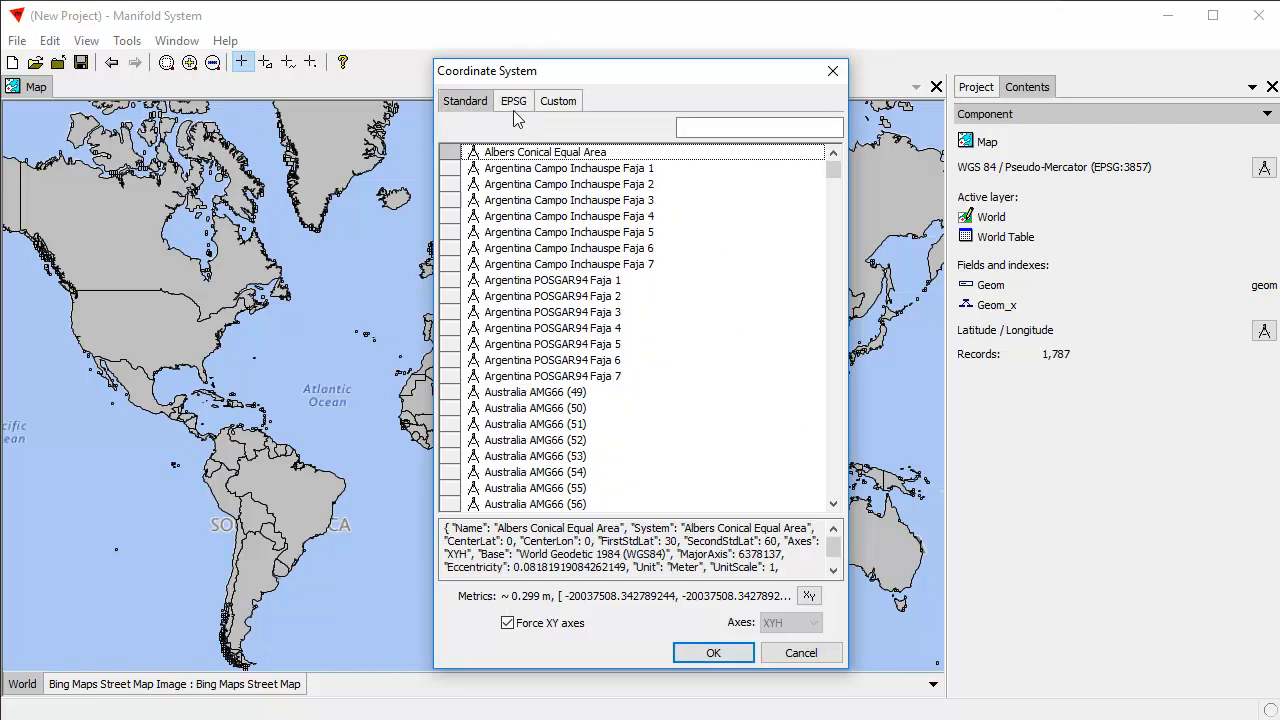
pyautogui.click(512, 106)
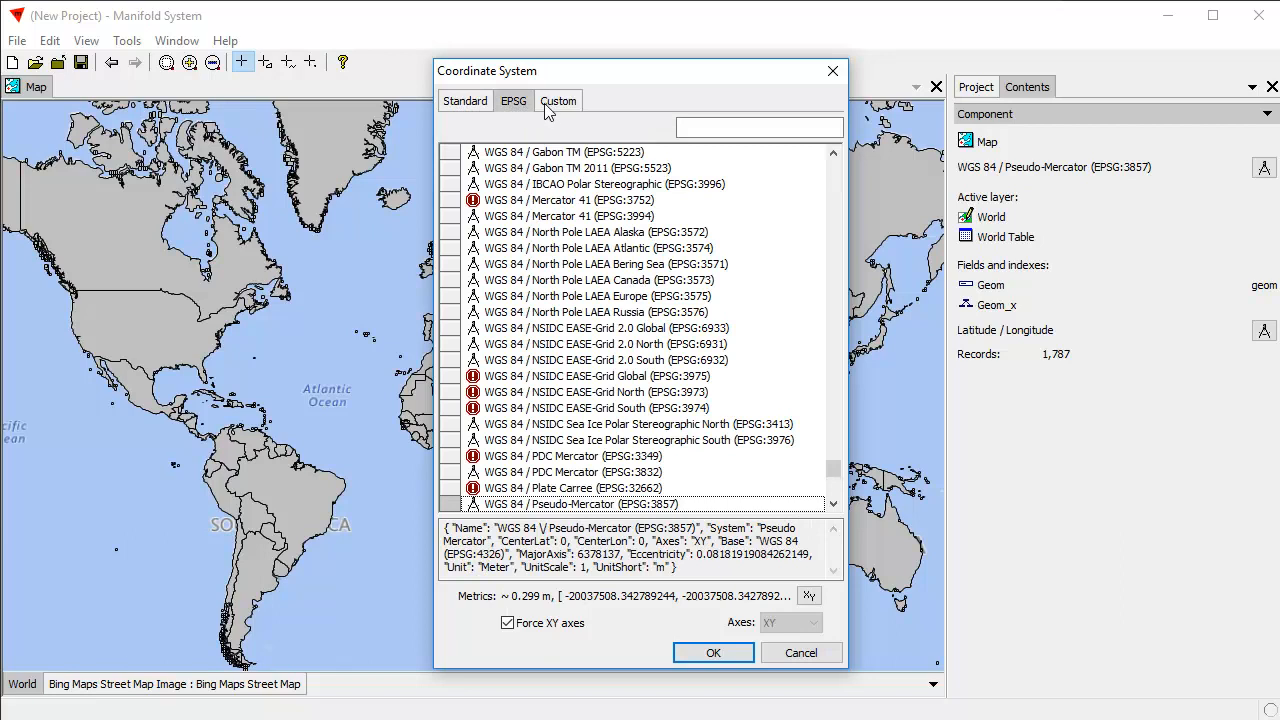
pyautogui.click(560, 104)
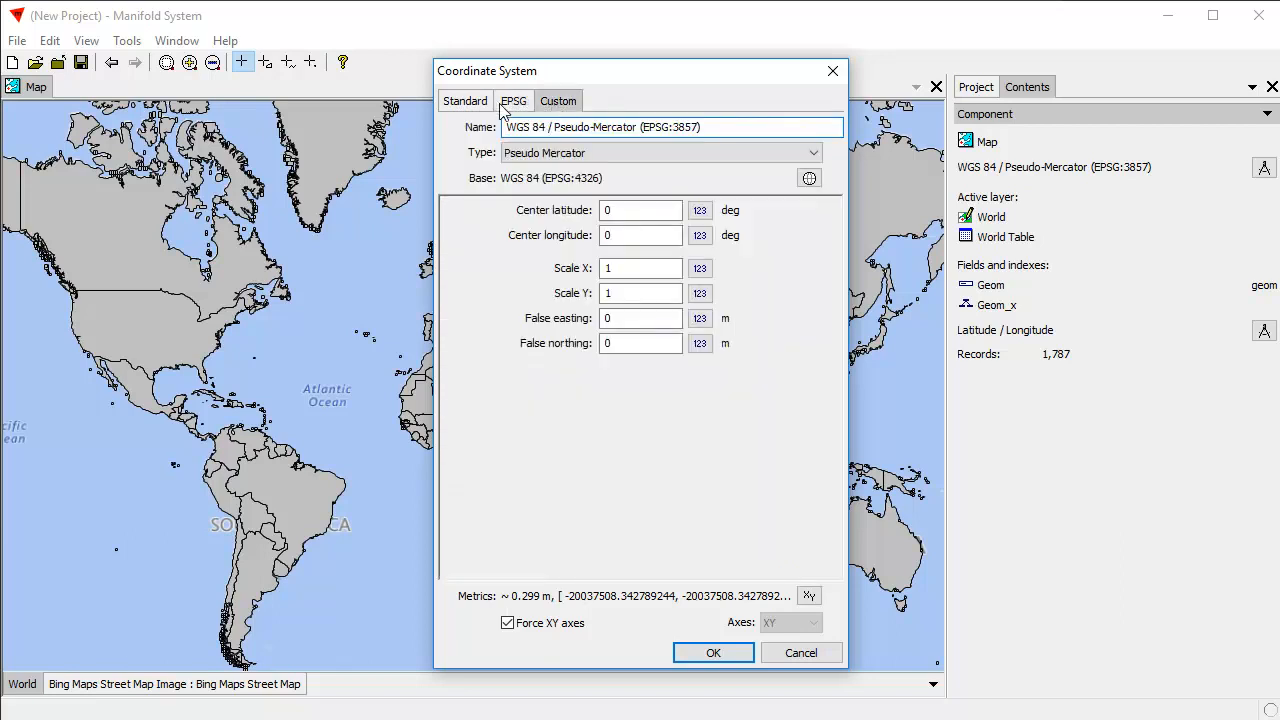
pyautogui.click(514, 106)
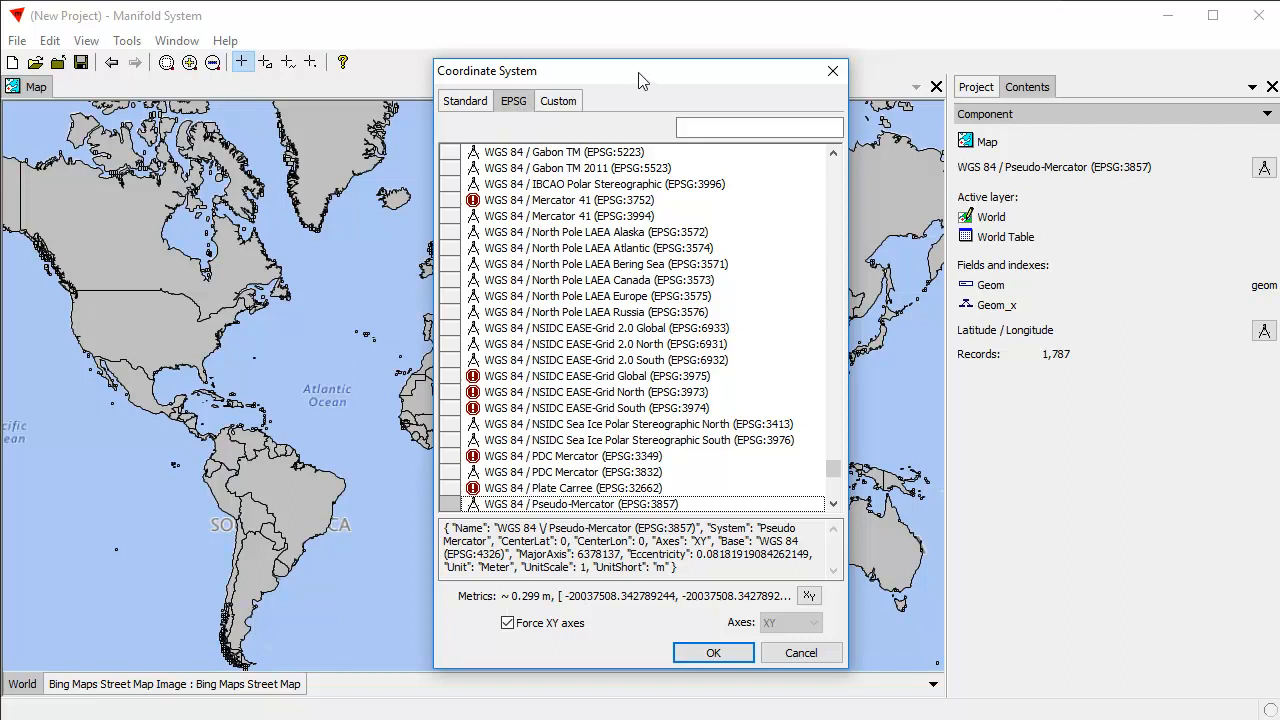
pyautogui.scroll(-1, 837, 506)
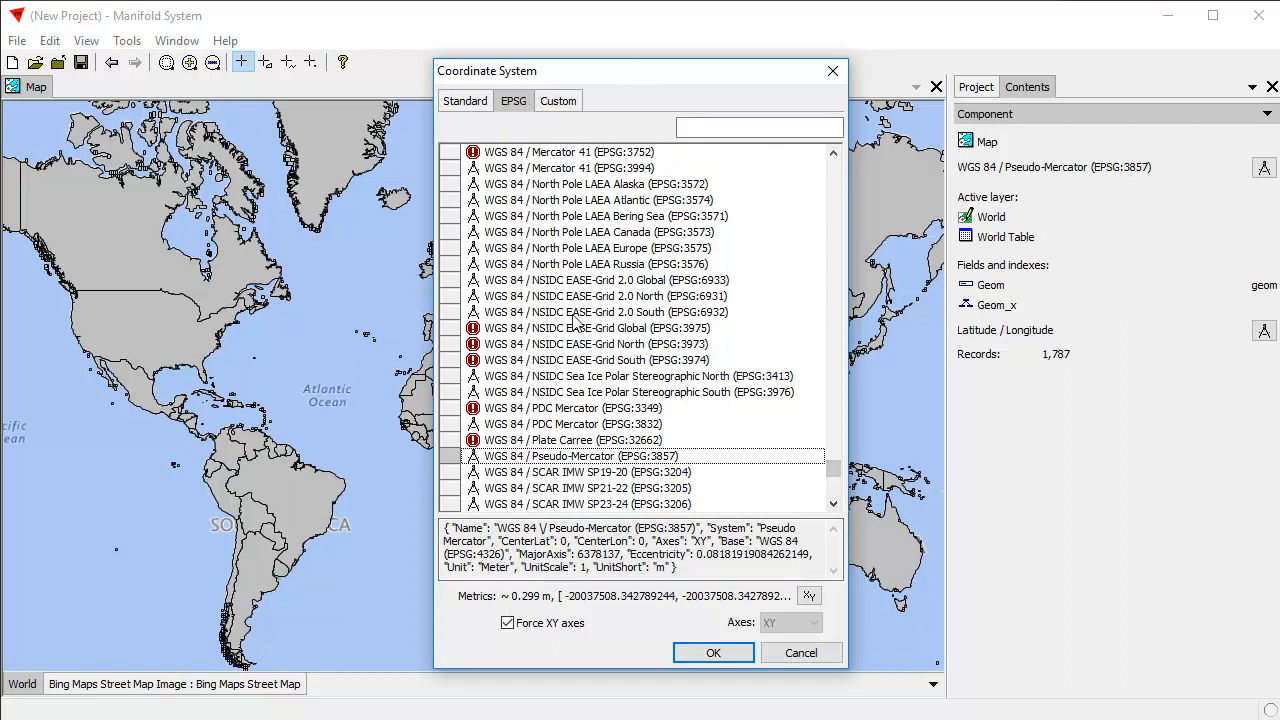
pyautogui.click(476, 104)
pyautogui.moveTo(838, 168); pyautogui.dragTo(849, 207)
pyautogui.click(705, 127)
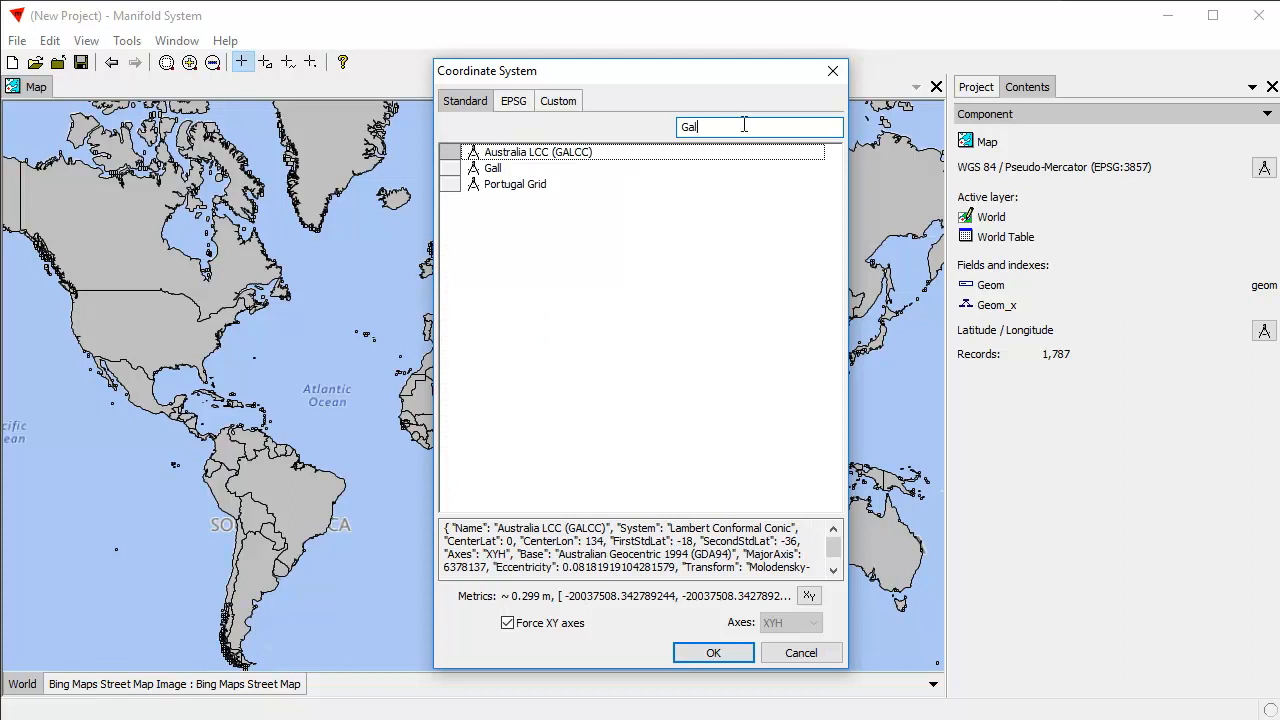
pyautogui.click(478, 169)
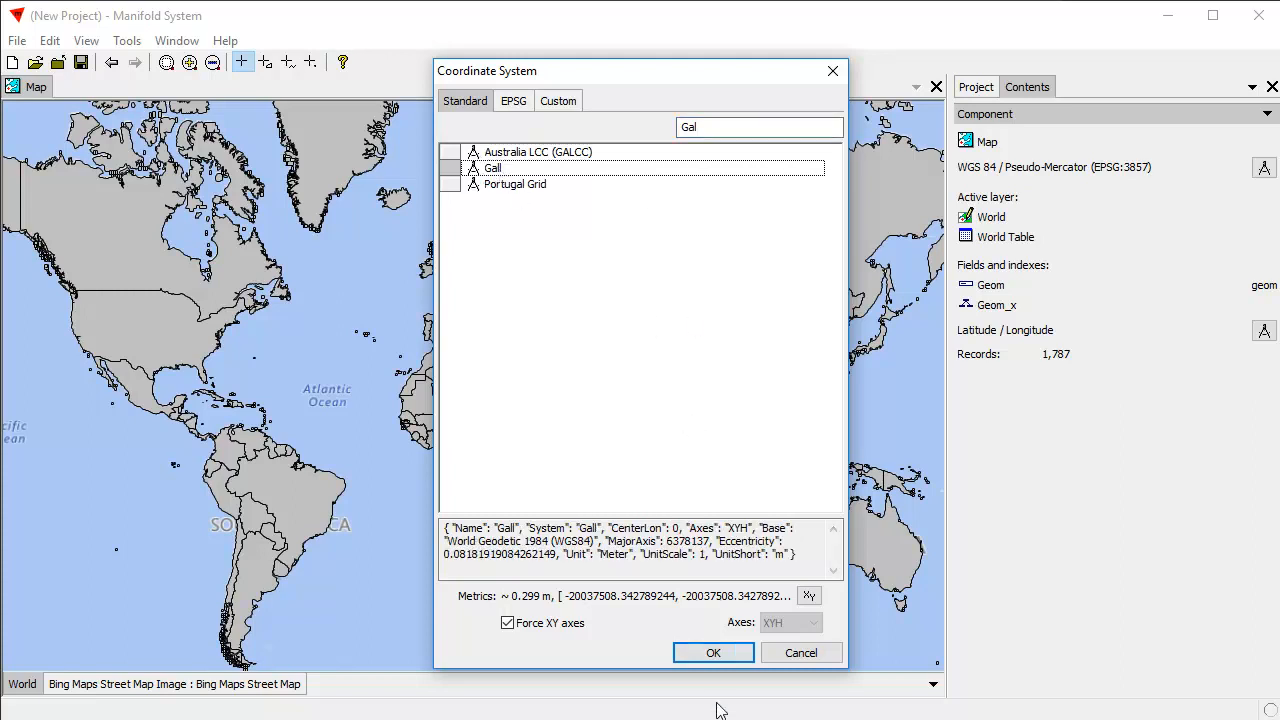
pyautogui.click(728, 653)
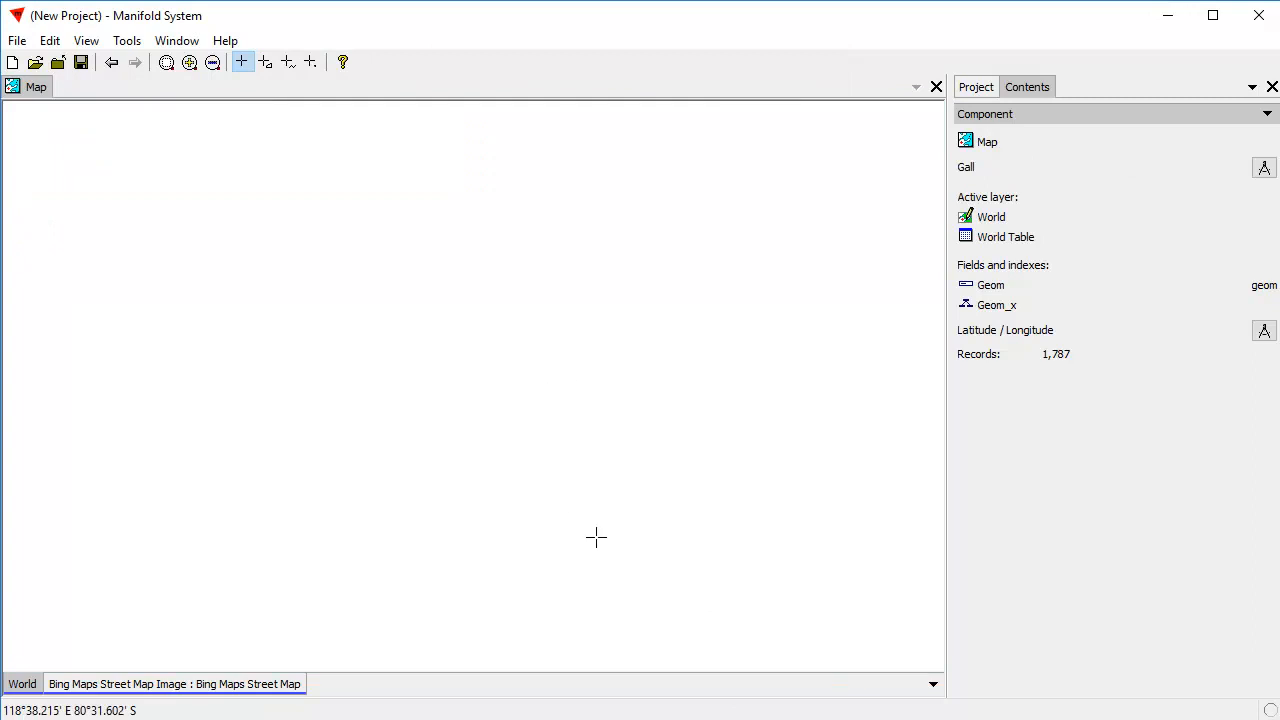
# Delete all areas from the World layer except the United States, Brazil, China and Australia by inverting the selection of those four.
pyautogui.moveTo(170, 188); pyautogui.dragTo(817, 502)
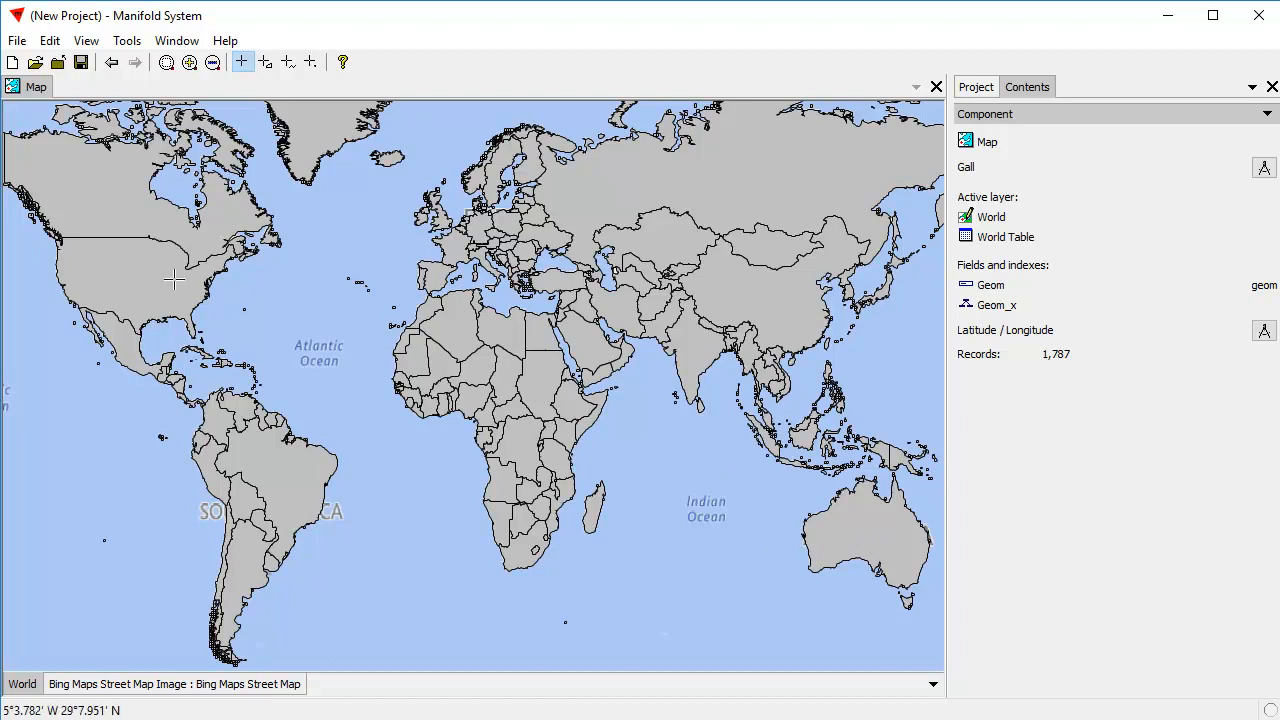
pyautogui.scroll(3, 152, 277)
pyautogui.keyDown('ctrl'); pyautogui.click(286, 490); pyautogui.keyUp('ctrl')
pyautogui.keyDown('ctrl'); pyautogui.click(795, 298); pyautogui.keyUp('ctrl')
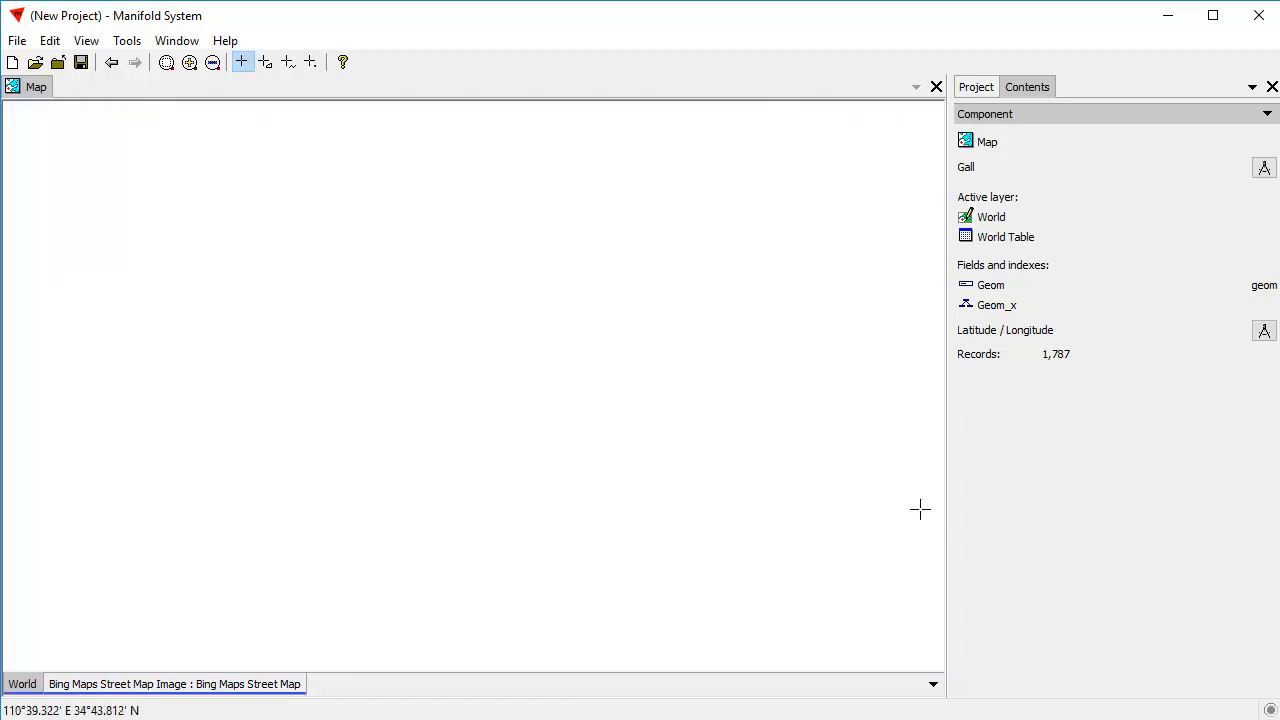
pyautogui.keyDown('ctrl'); pyautogui.click(884, 530); pyautogui.keyUp('ctrl')
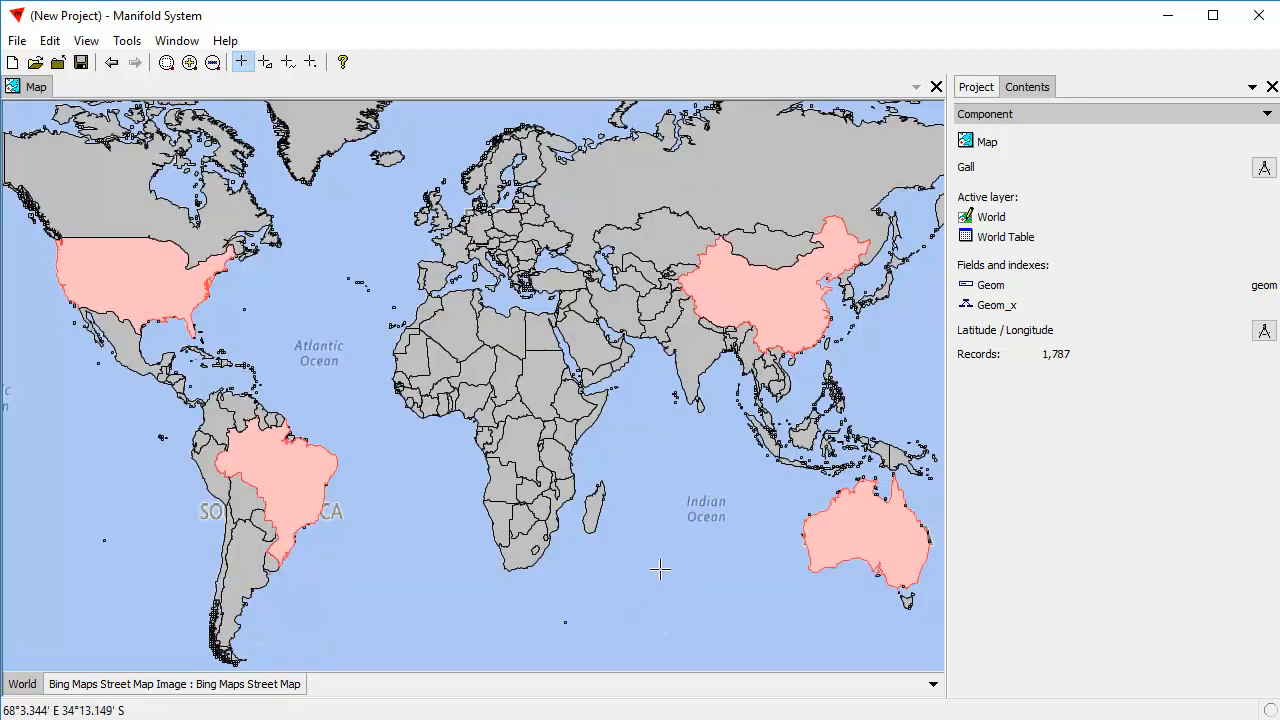
pyautogui.hotkey('ctrl', 'i')
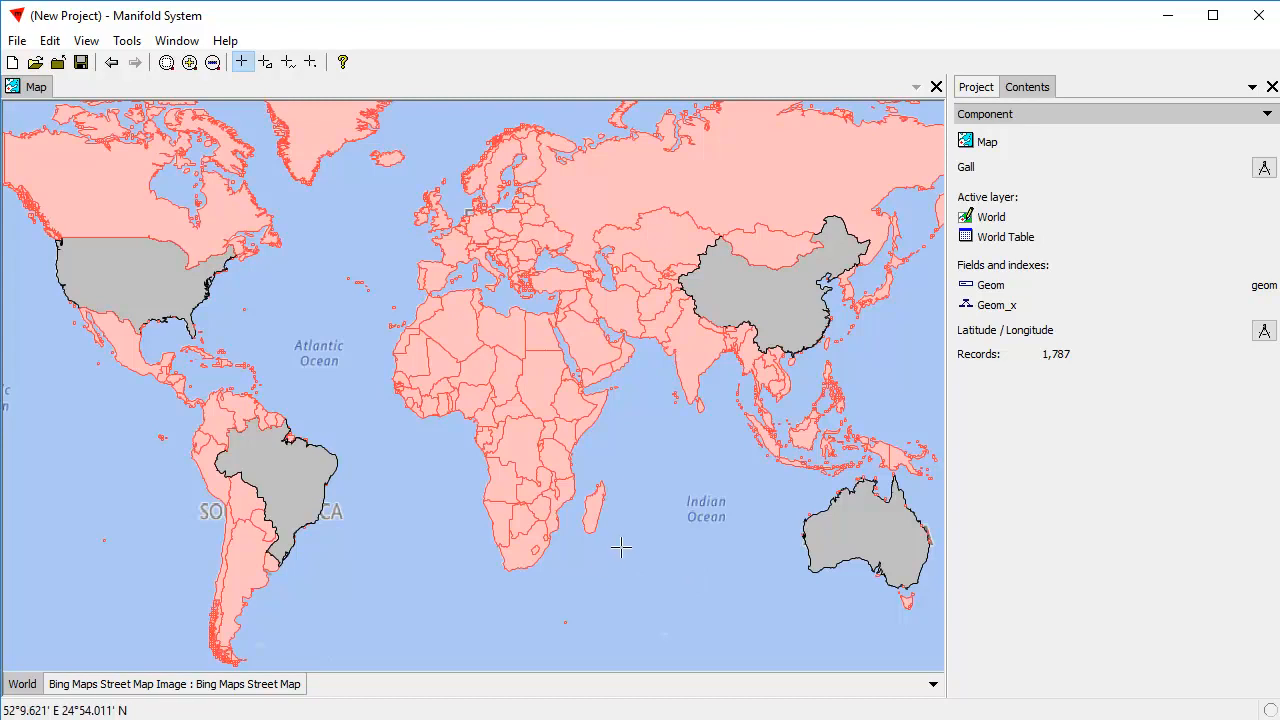
pyautogui.press('Delete')
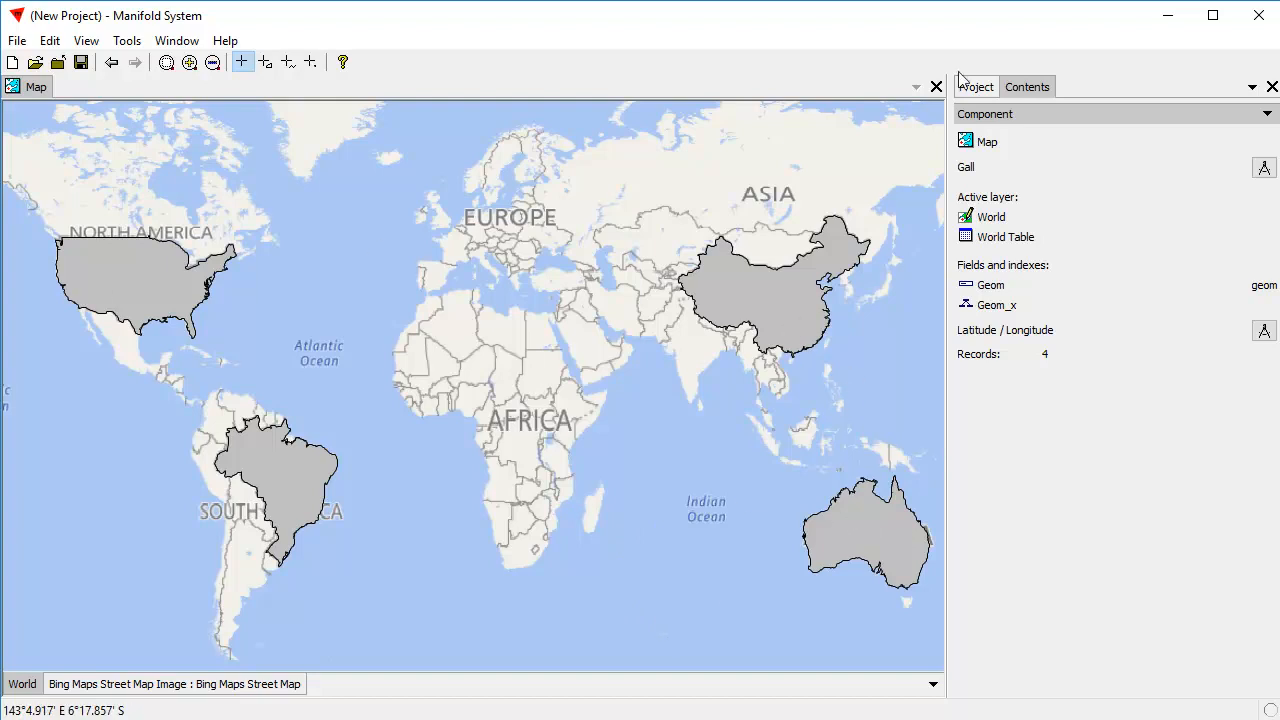
# Move all of Brazil's coordinates together east across the Atlantic to the coast of West Africa, and save the changes.
pyautogui.click(976, 87)
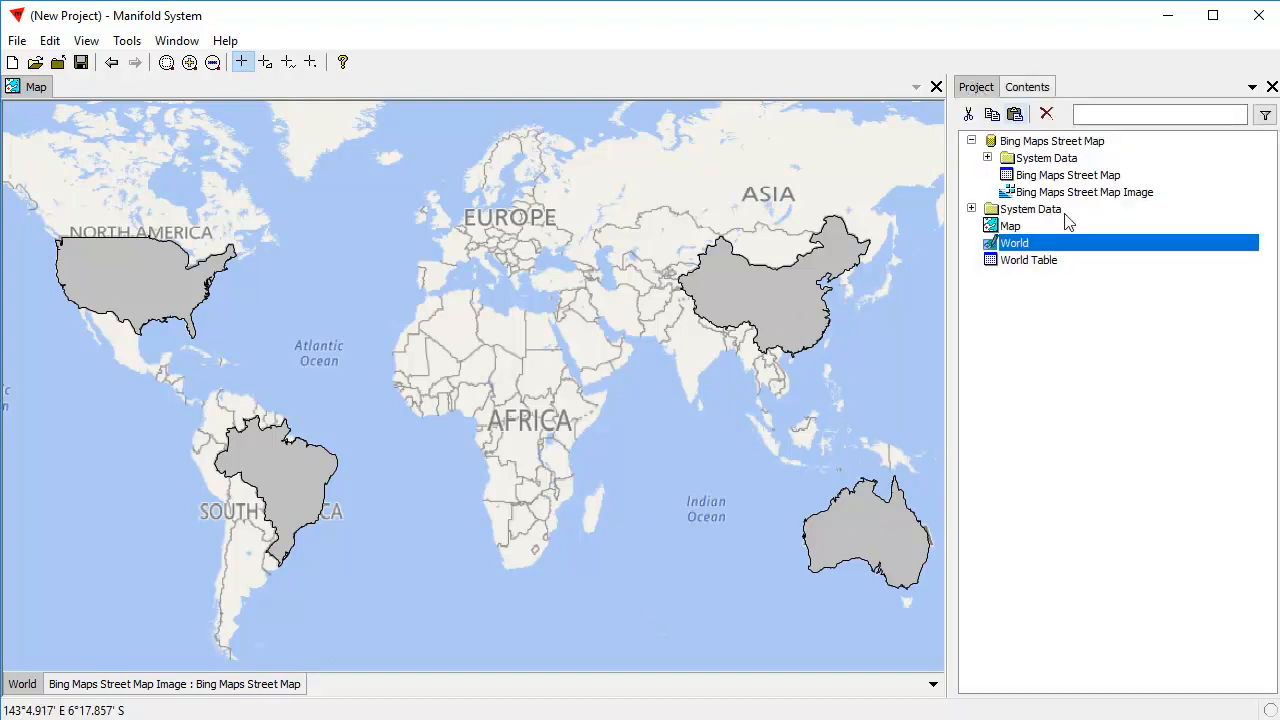
pyautogui.keyDown('alt'); pyautogui.click(297, 492); pyautogui.keyUp('alt')
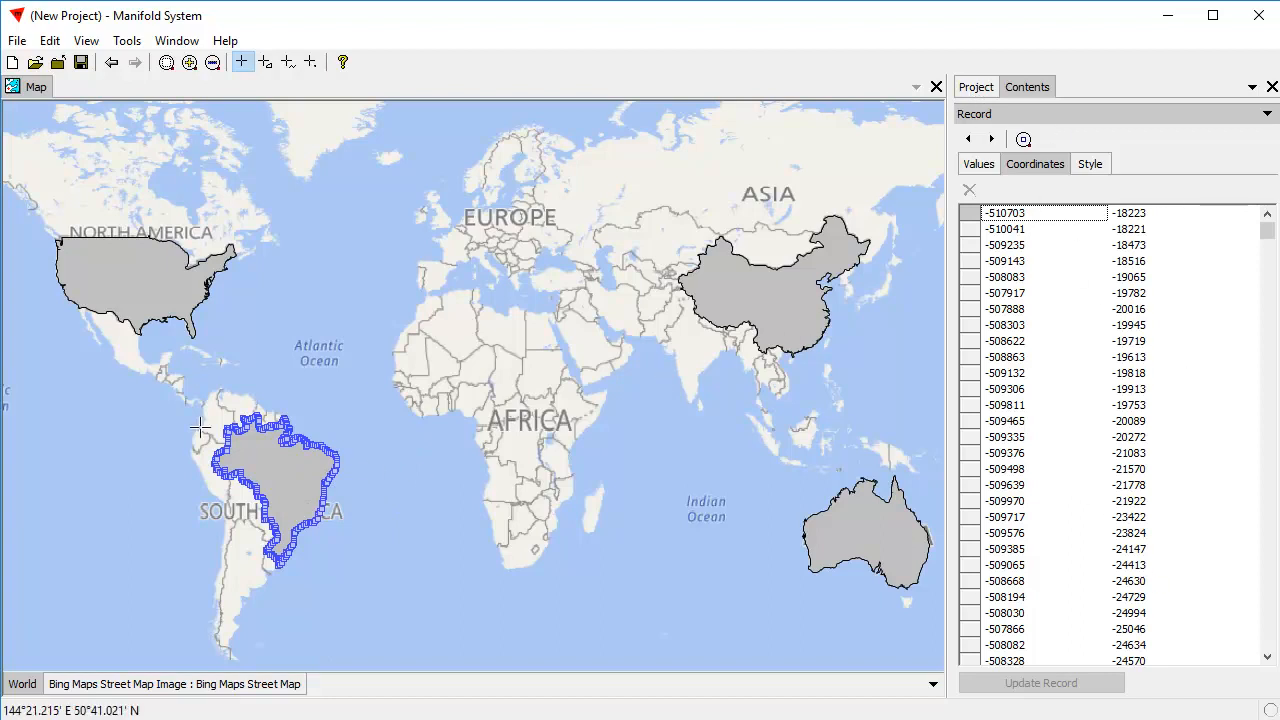
pyautogui.click(1180, 469)
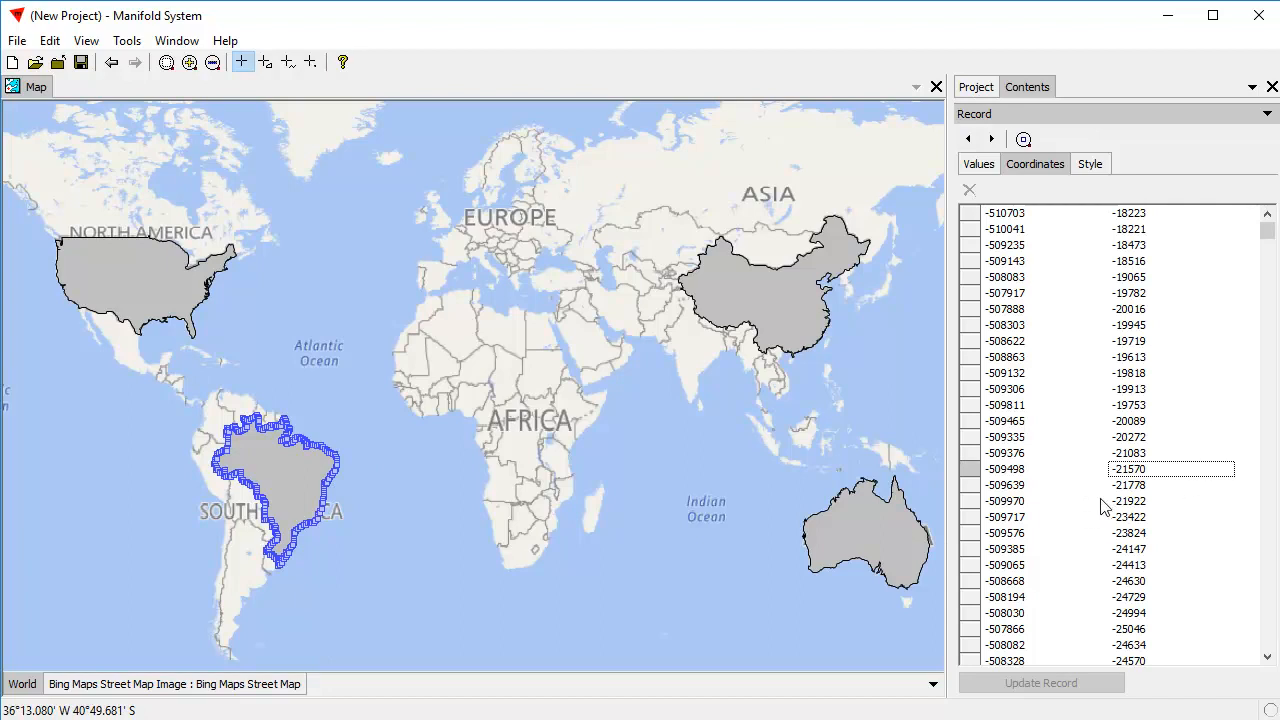
pyautogui.hotkey('ctrl', 'a')
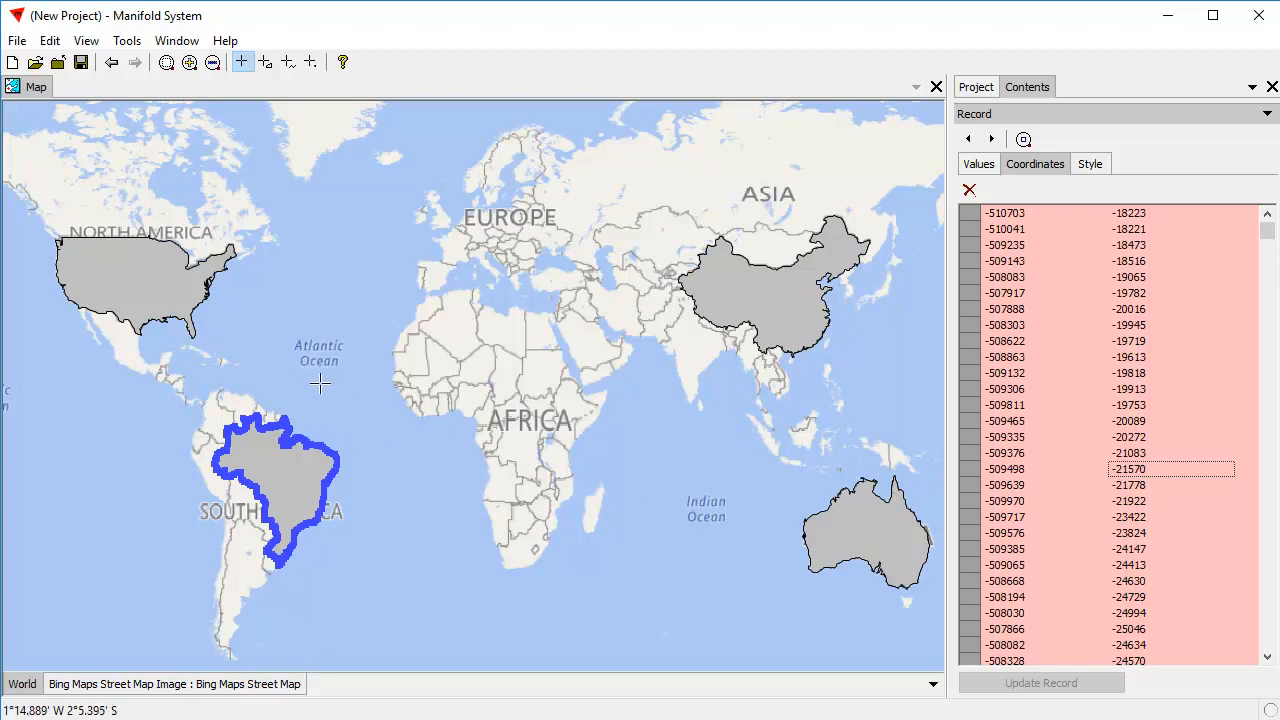
pyautogui.moveTo(338, 460); pyautogui.dragTo(455, 399)
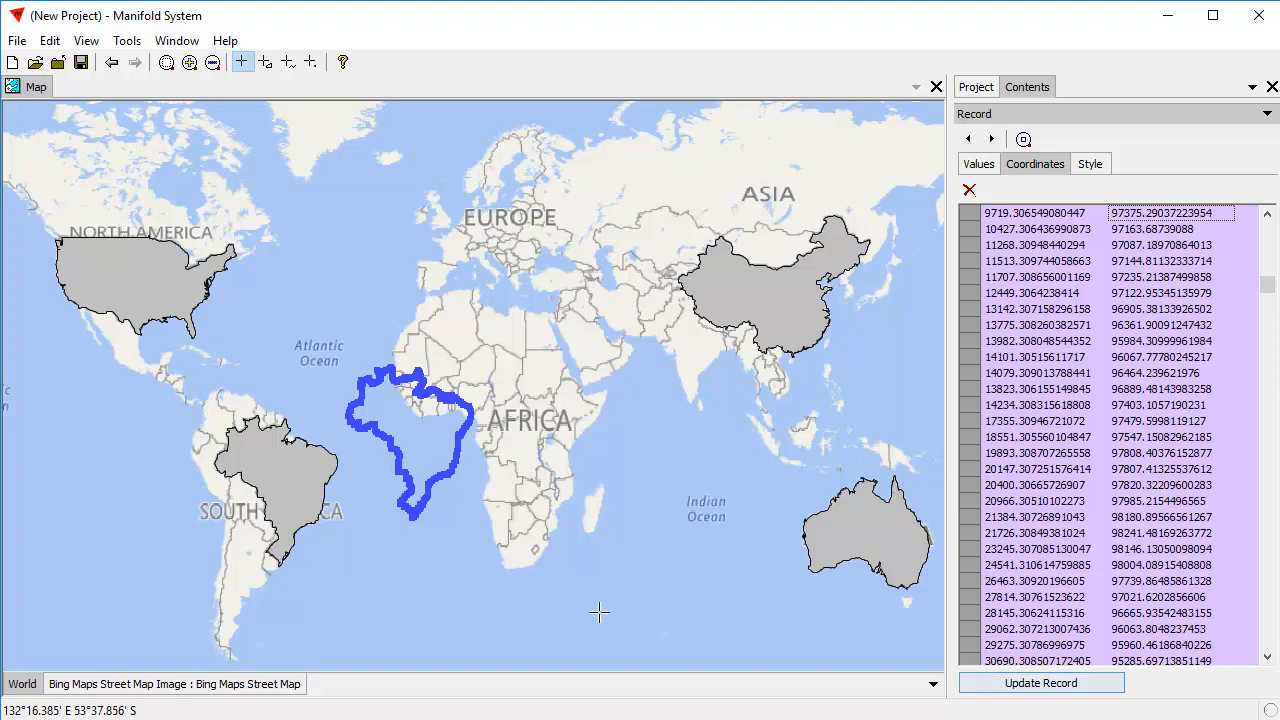
pyautogui.rightClick(667, 577)
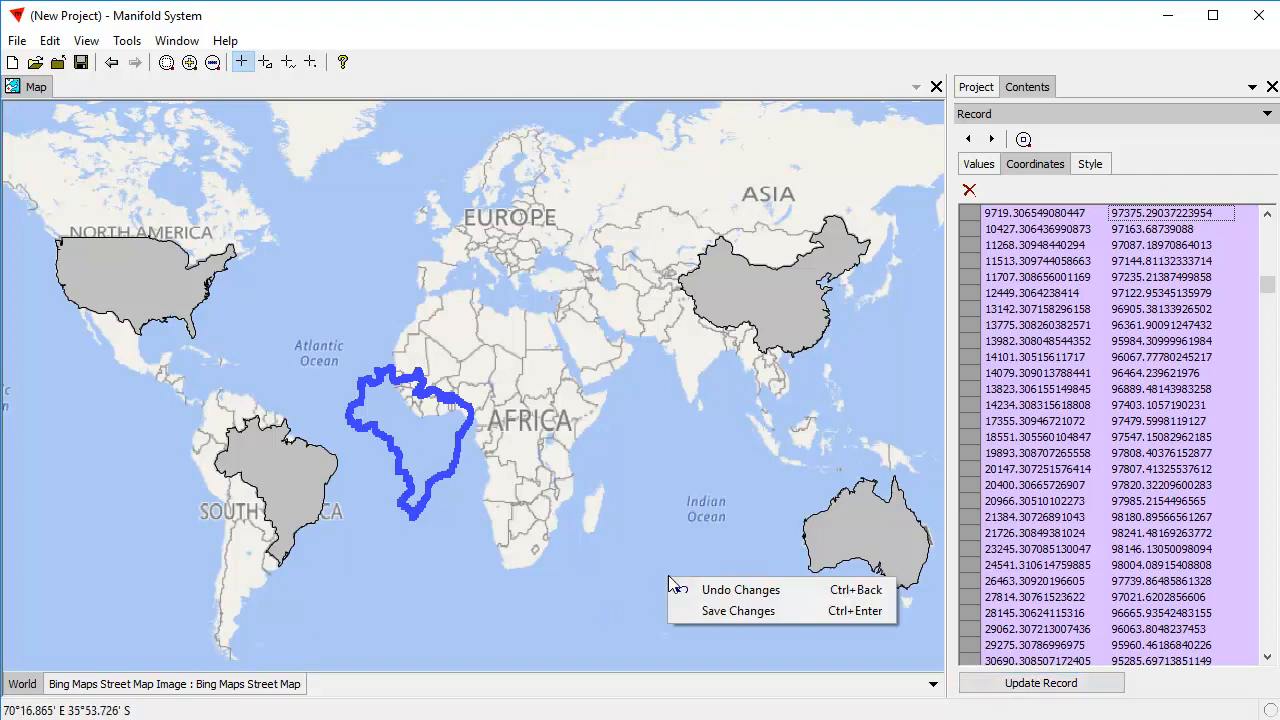
pyautogui.click(744, 610)
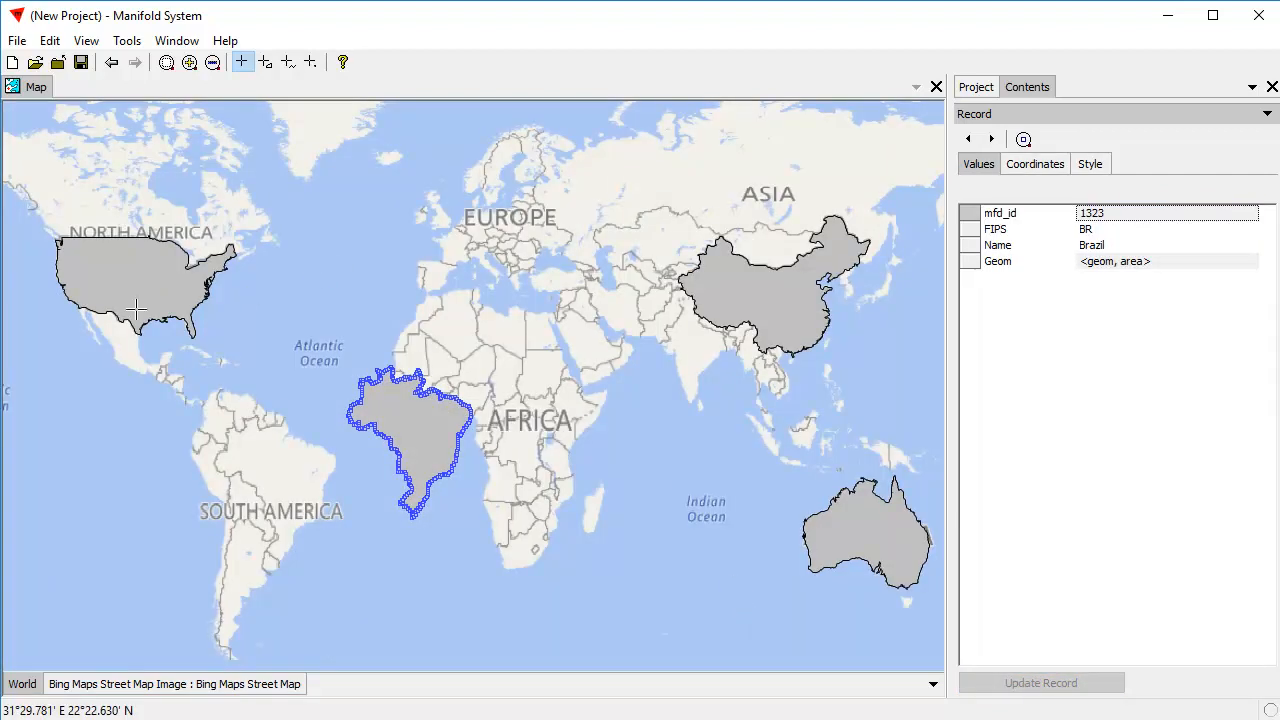
# Move all of the United States' coordinates together south over northern South America, just west of the relocated Brazil, and update the record.
pyautogui.click(127, 259)
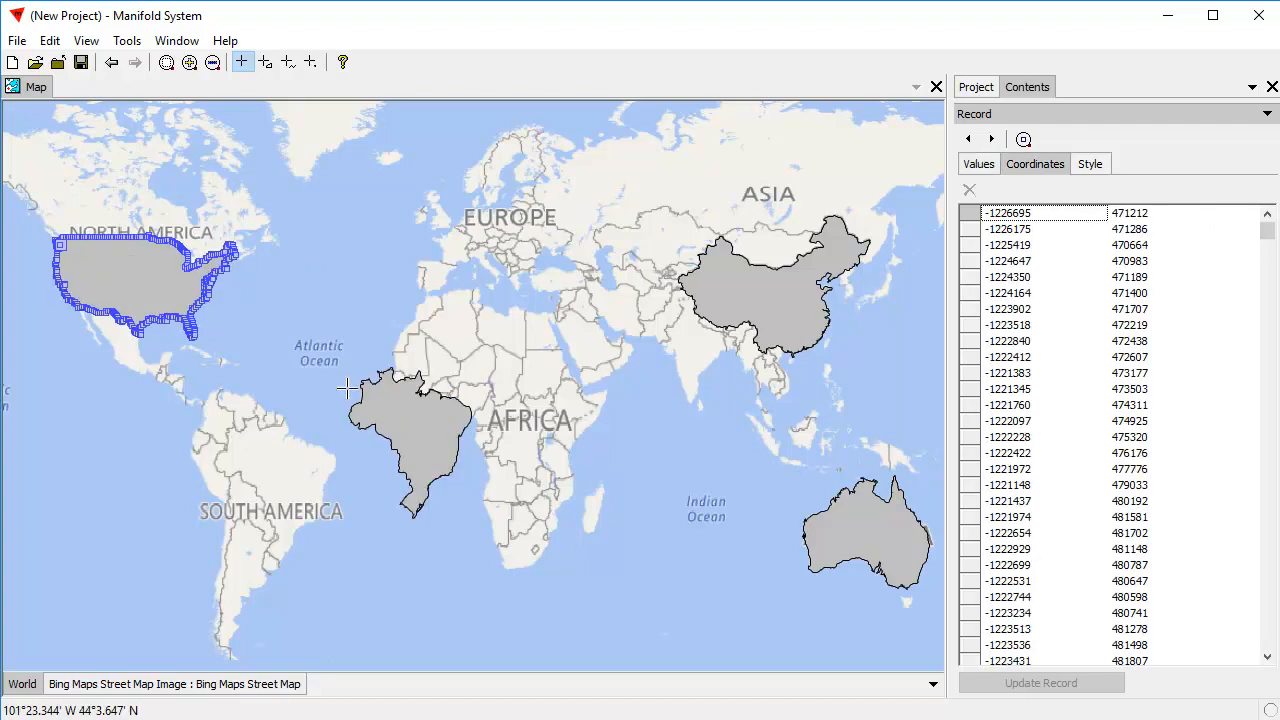
pyautogui.click(1200, 452)
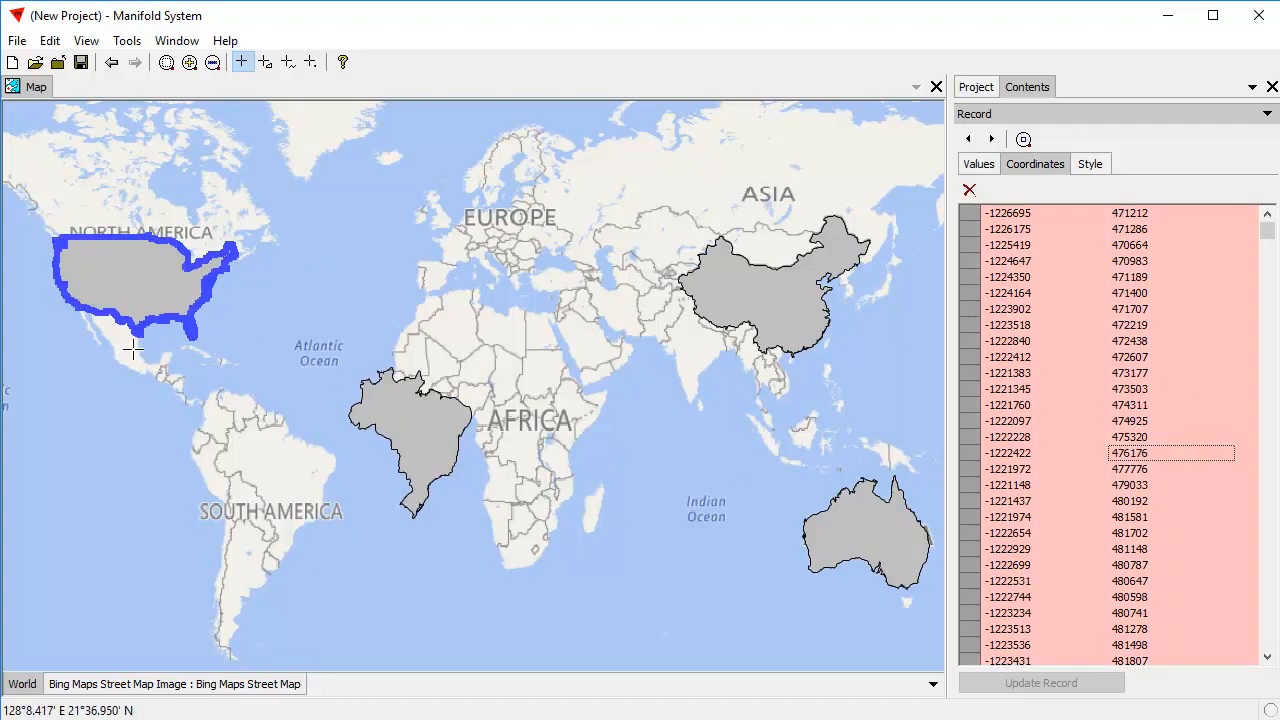
pyautogui.moveTo(205, 295); pyautogui.dragTo(313, 432)
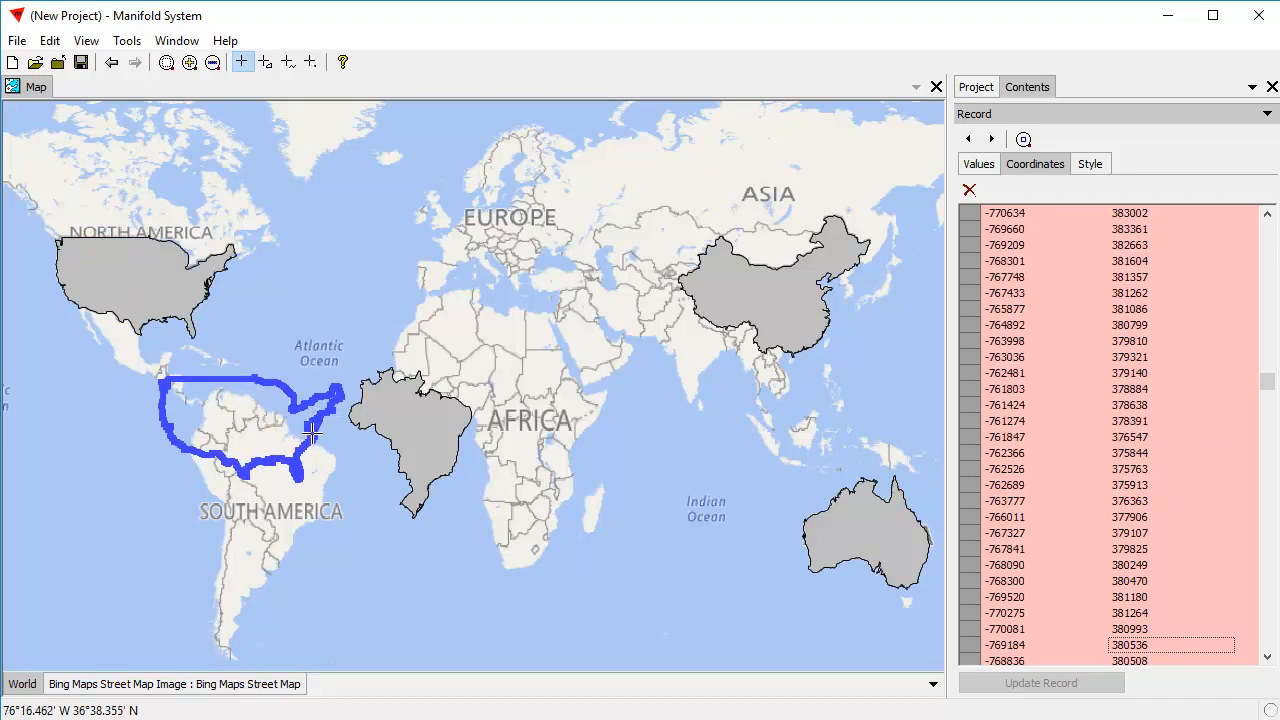
pyautogui.moveTo(313, 432); pyautogui.dragTo(309, 433)
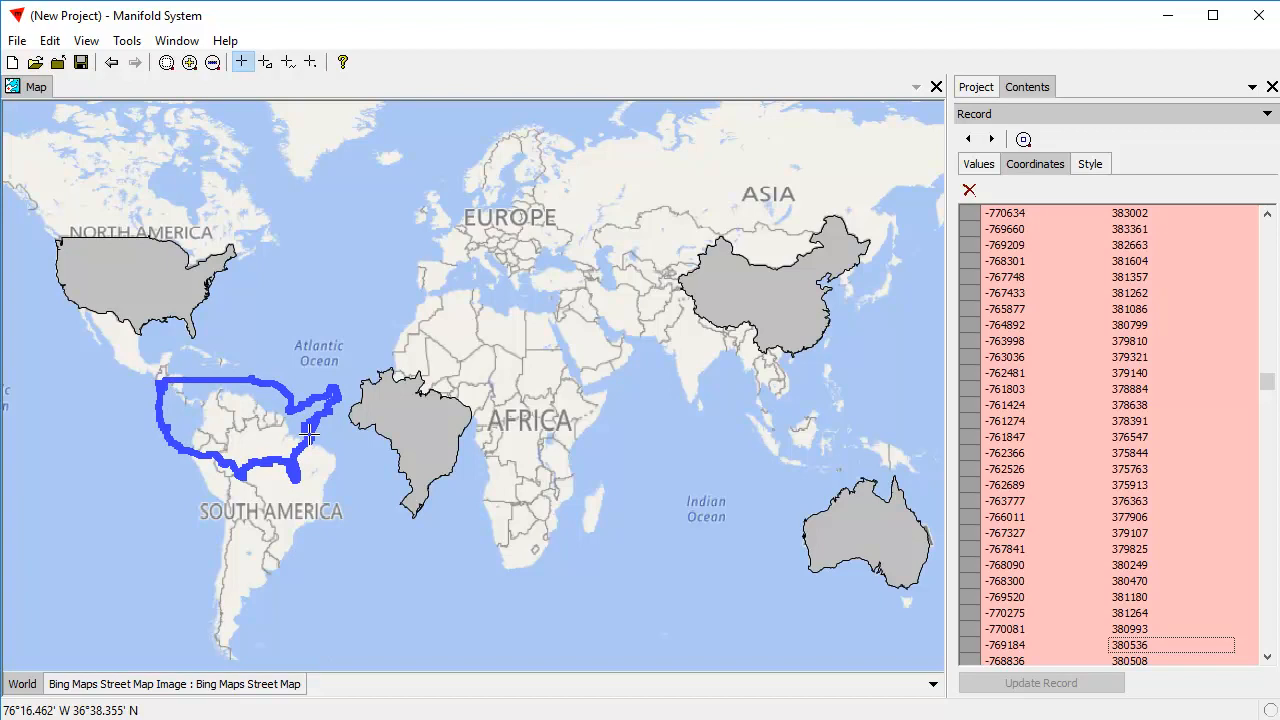
pyautogui.click(1085, 684)
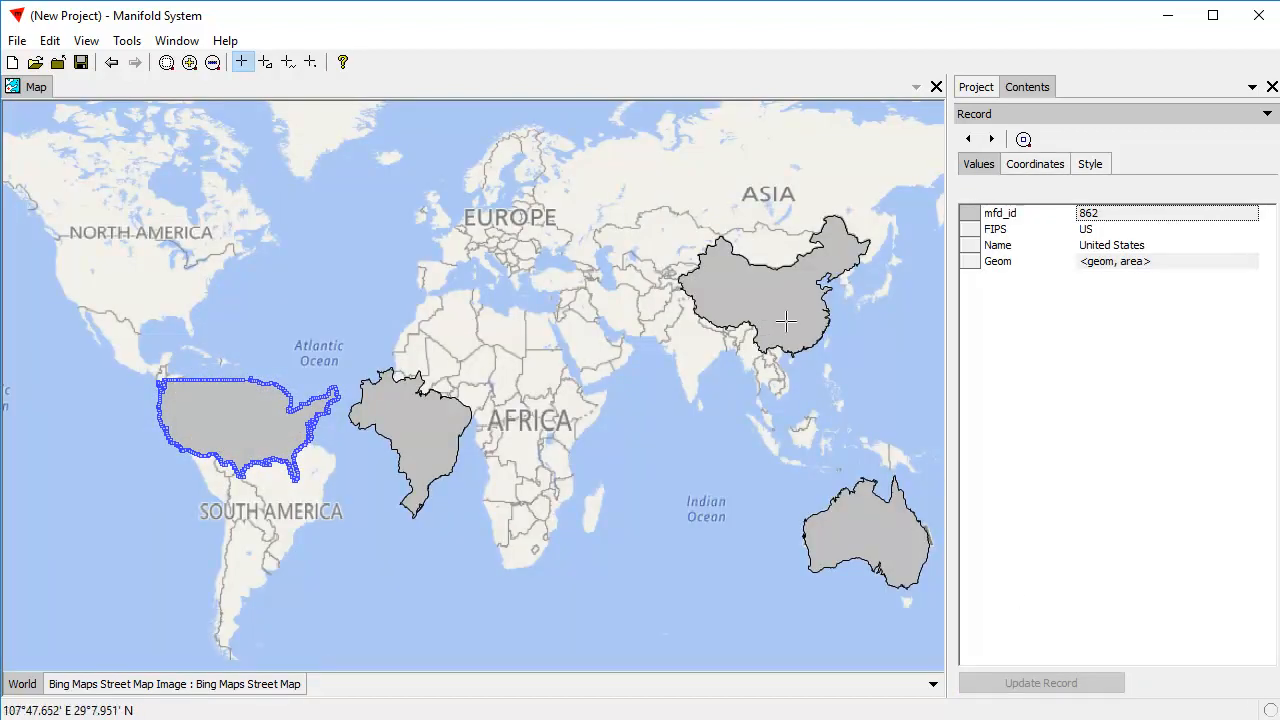
# Move all of China's coordinates together southwest over central and eastern Africa, just east of the relocated Brazil, and update the record.
pyautogui.click(786, 320)
pyautogui.click(1182, 455)
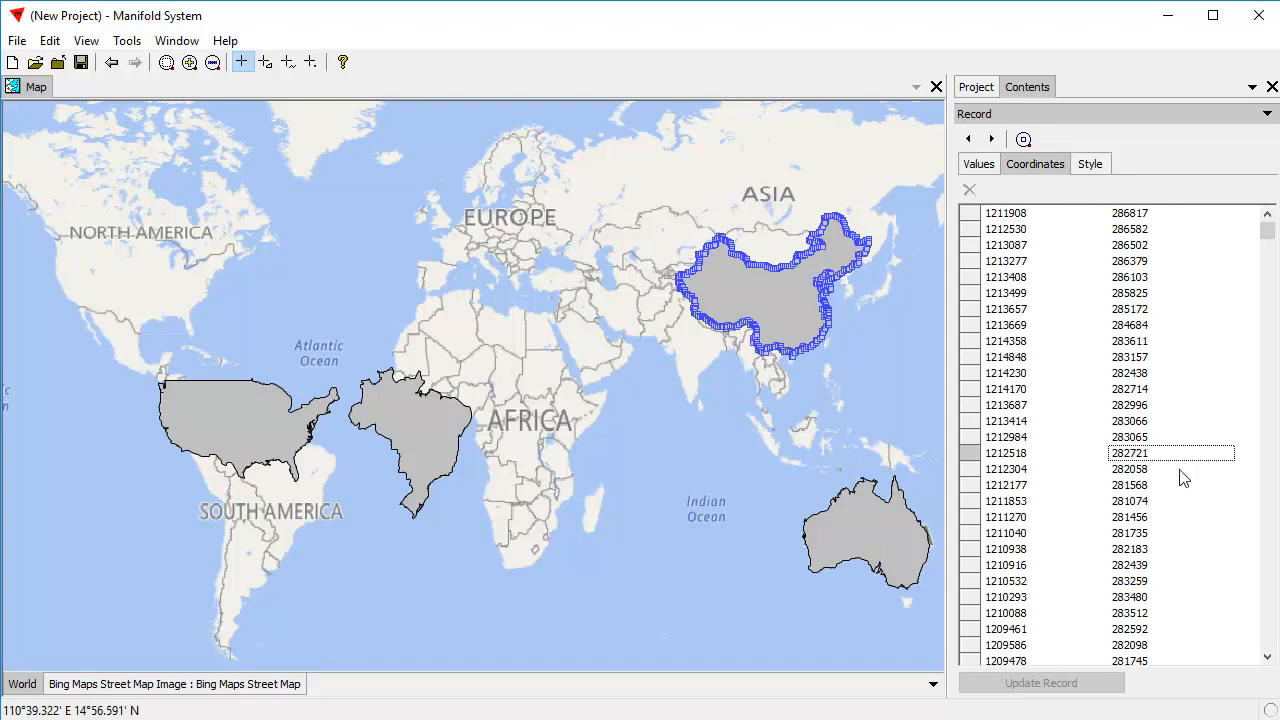
pyautogui.hotkey('ctrl', 'a')
pyautogui.moveTo(757, 320); pyautogui.dragTo(560, 441)
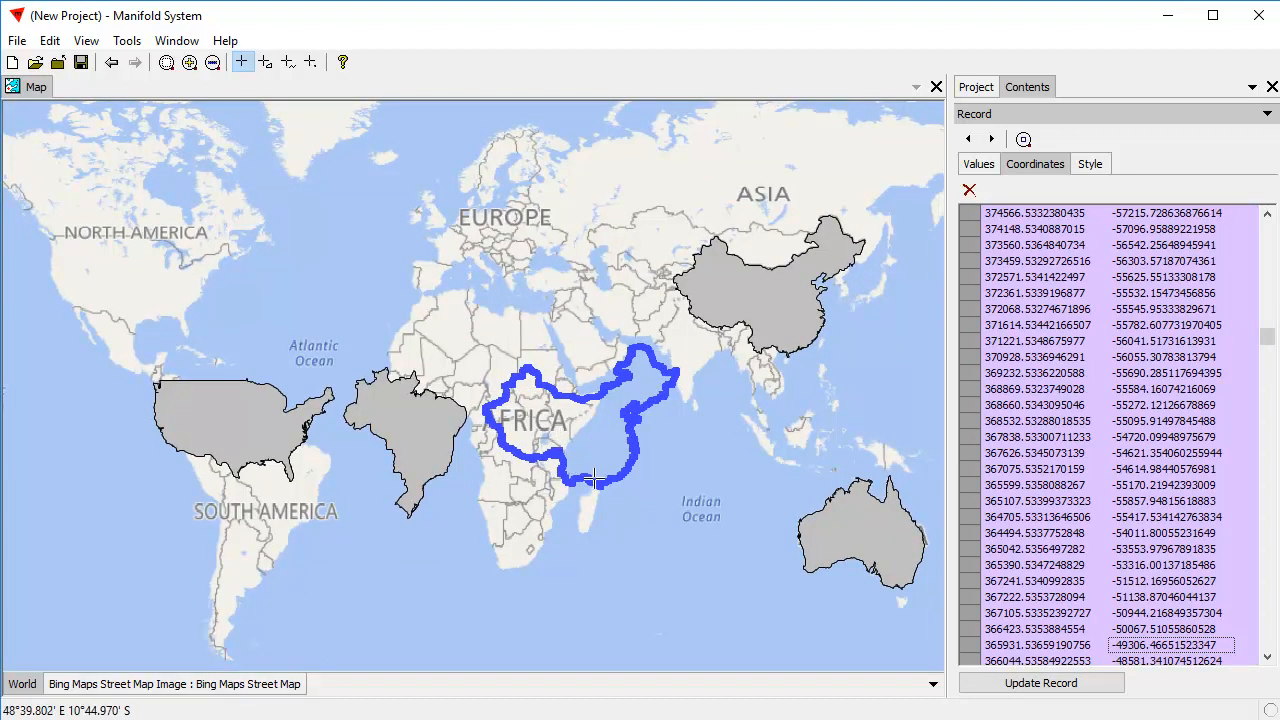
pyautogui.moveTo(596, 479); pyautogui.dragTo(592, 481)
pyautogui.click(1060, 685)
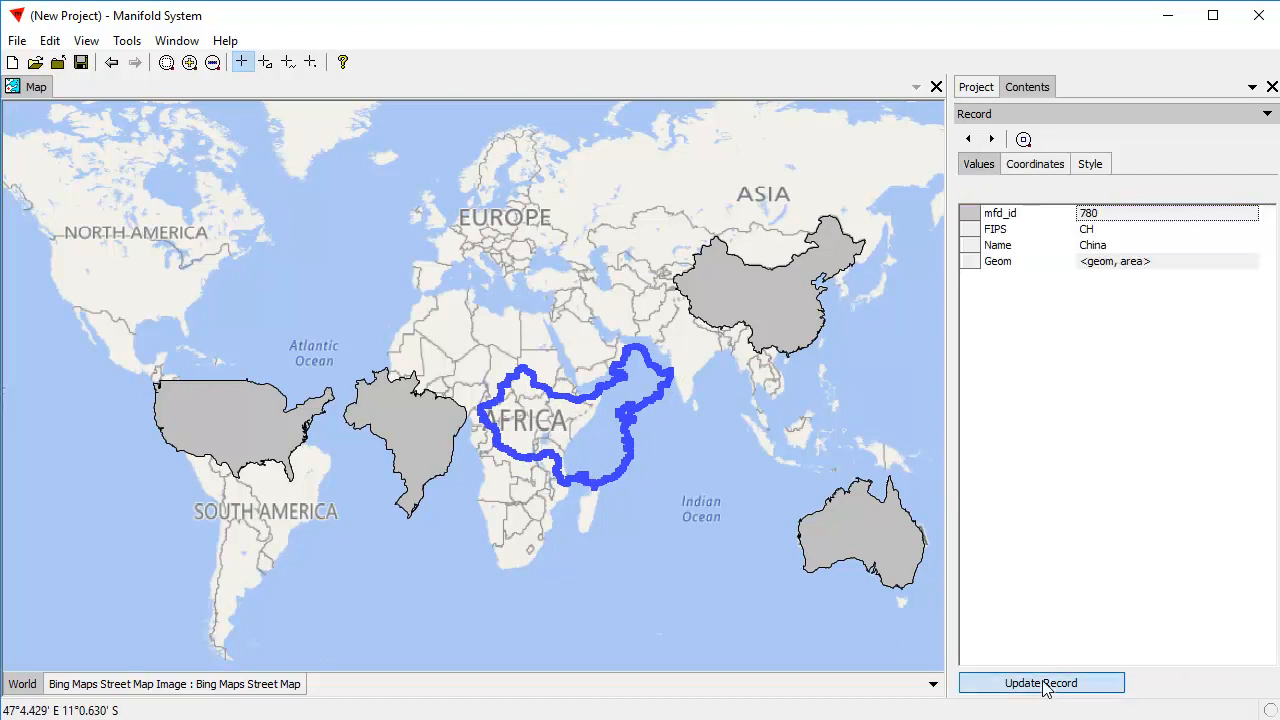
# Move all of Australia's coordinates together northwest to the equator, just east of the relocated China, update the record and leave editing.
pyautogui.click(856, 562)
pyautogui.click(1150, 488)
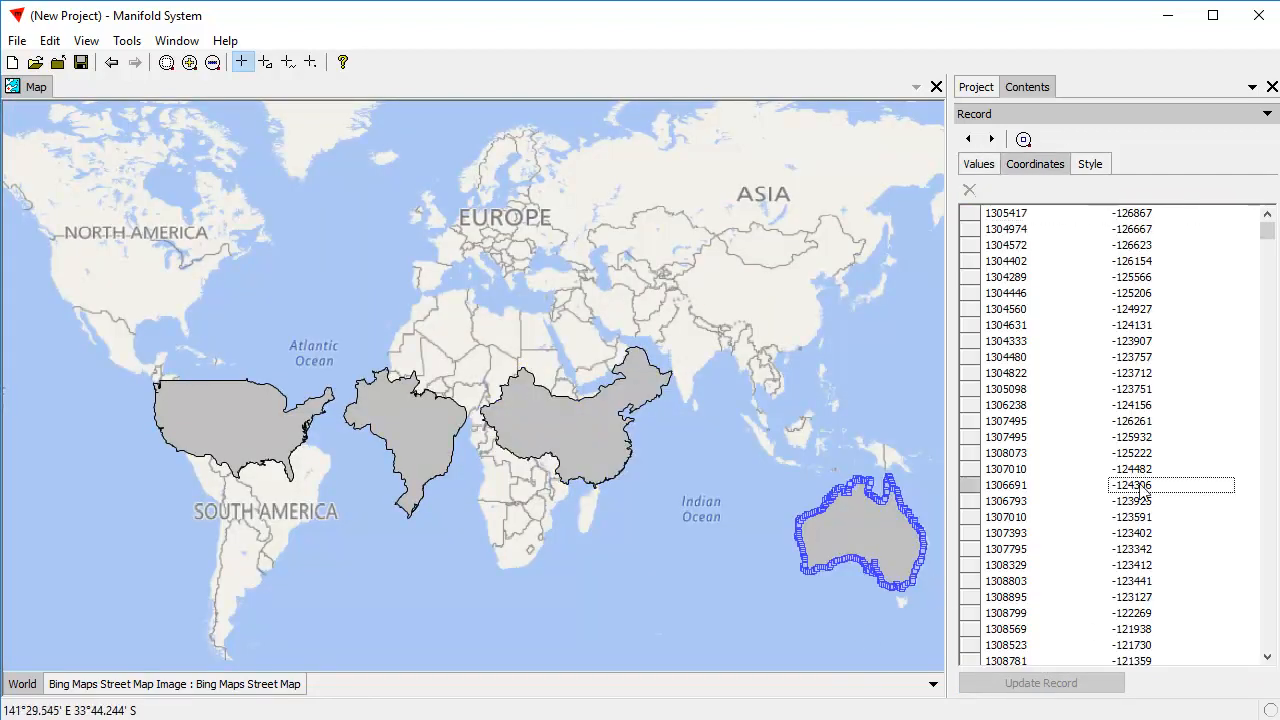
pyautogui.hotkey('ctrl', 'a')
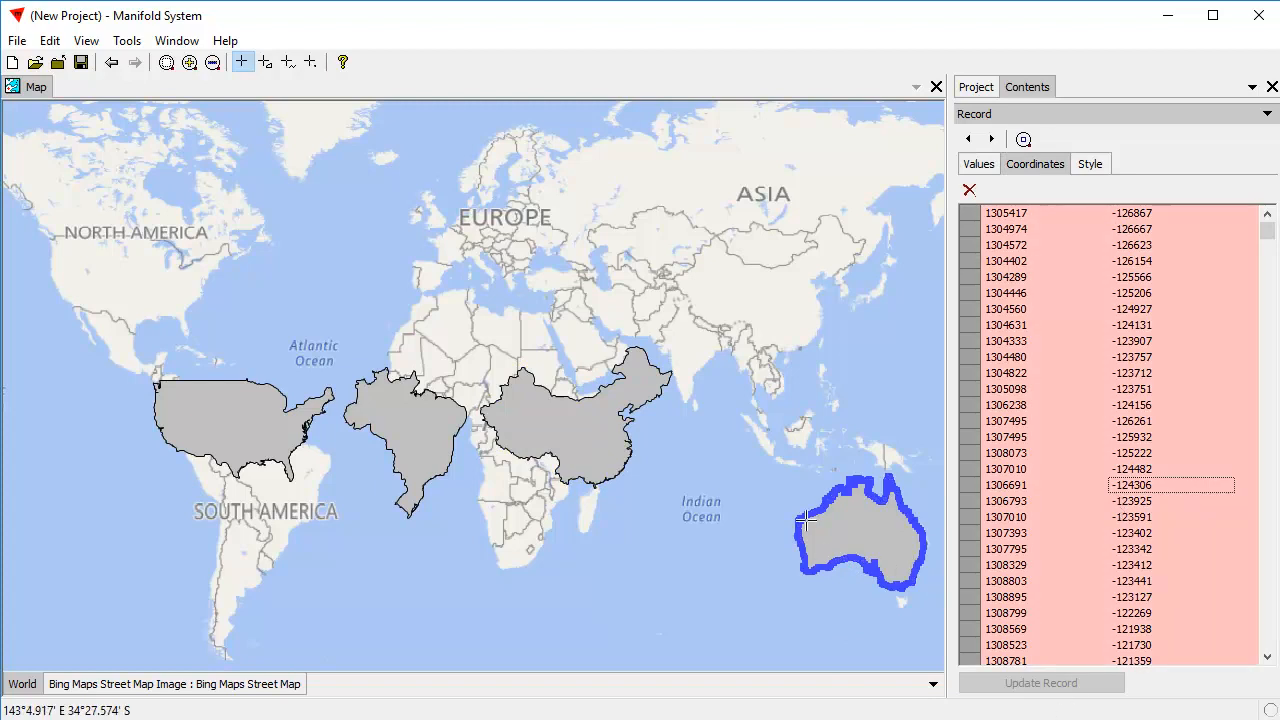
pyautogui.moveTo(798, 520); pyautogui.dragTo(677, 400)
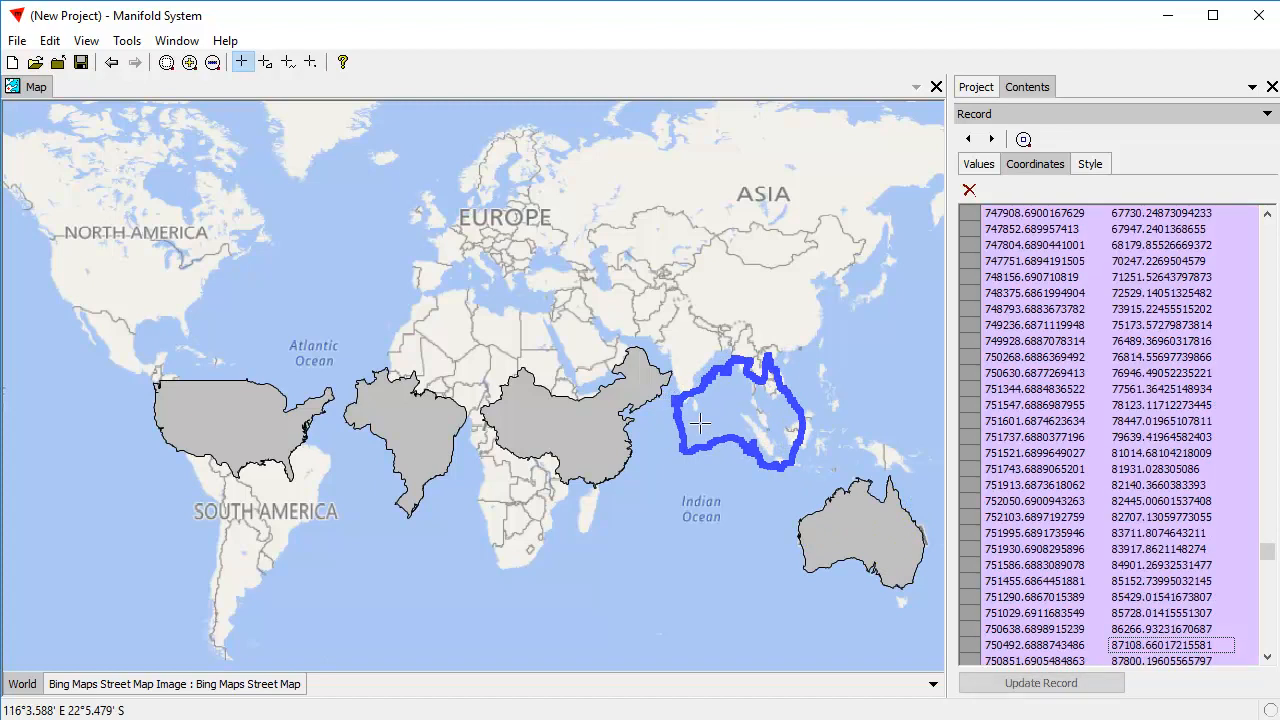
pyautogui.click(1098, 681)
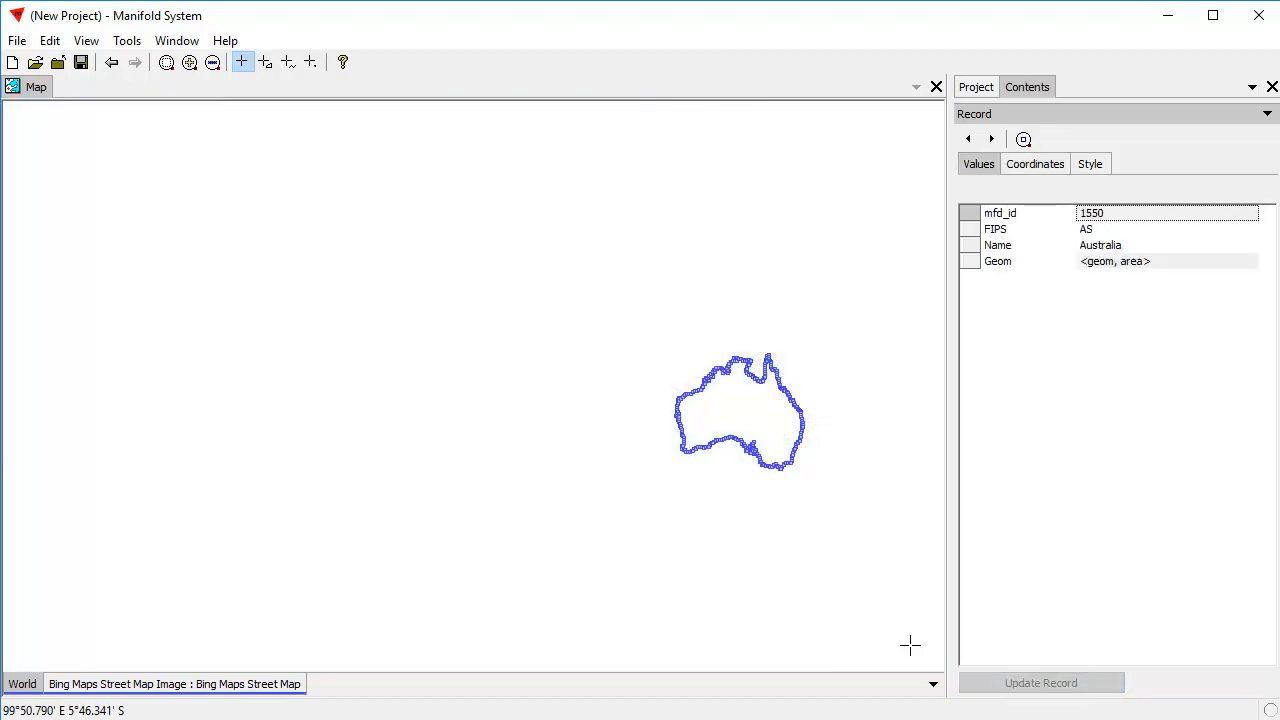
pyautogui.click(679, 619)
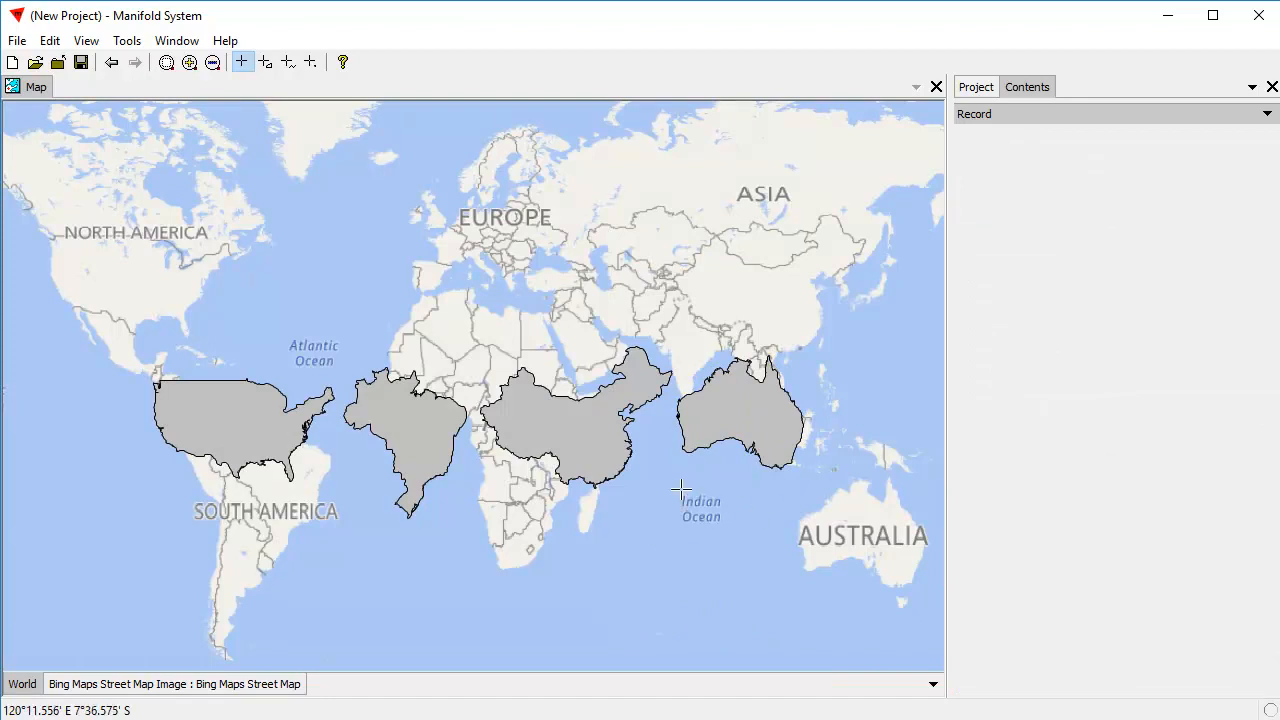
# Theme the area fill color of the World drawing by the Name field using unique values.
pyautogui.moveTo(58, 281); pyautogui.dragTo(912, 590)
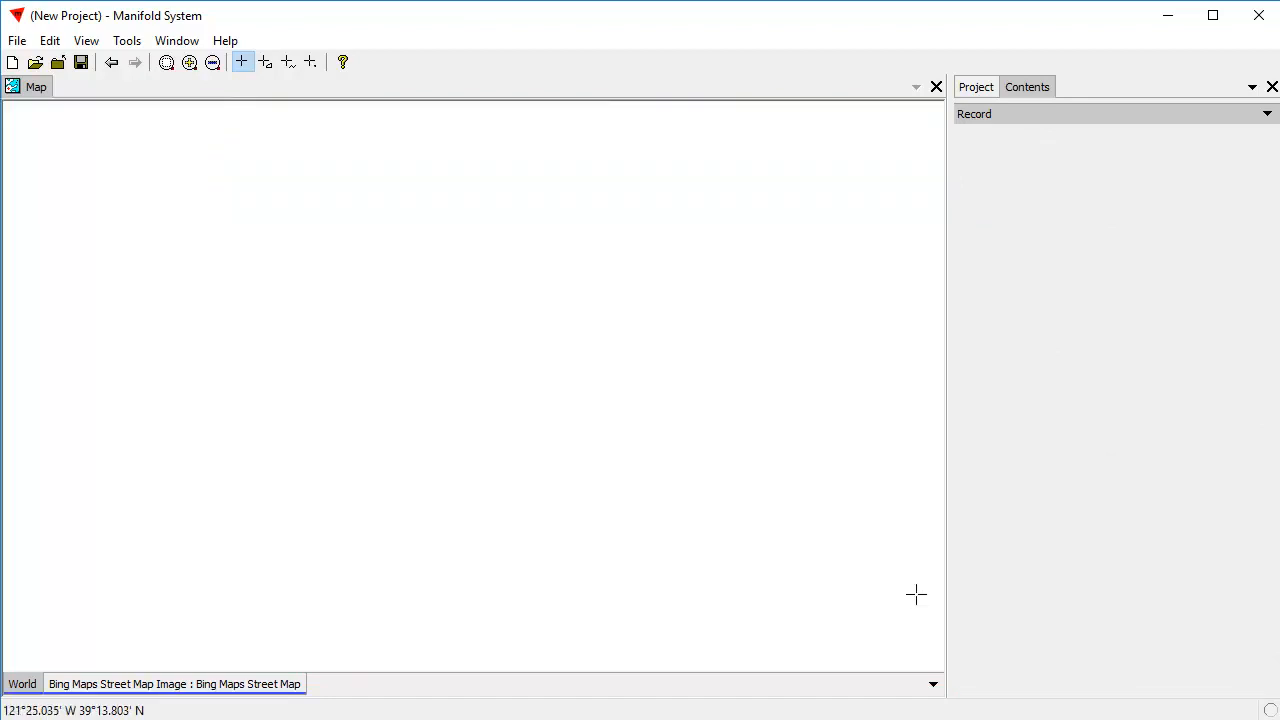
pyautogui.moveTo(37, 189); pyautogui.dragTo(906, 566)
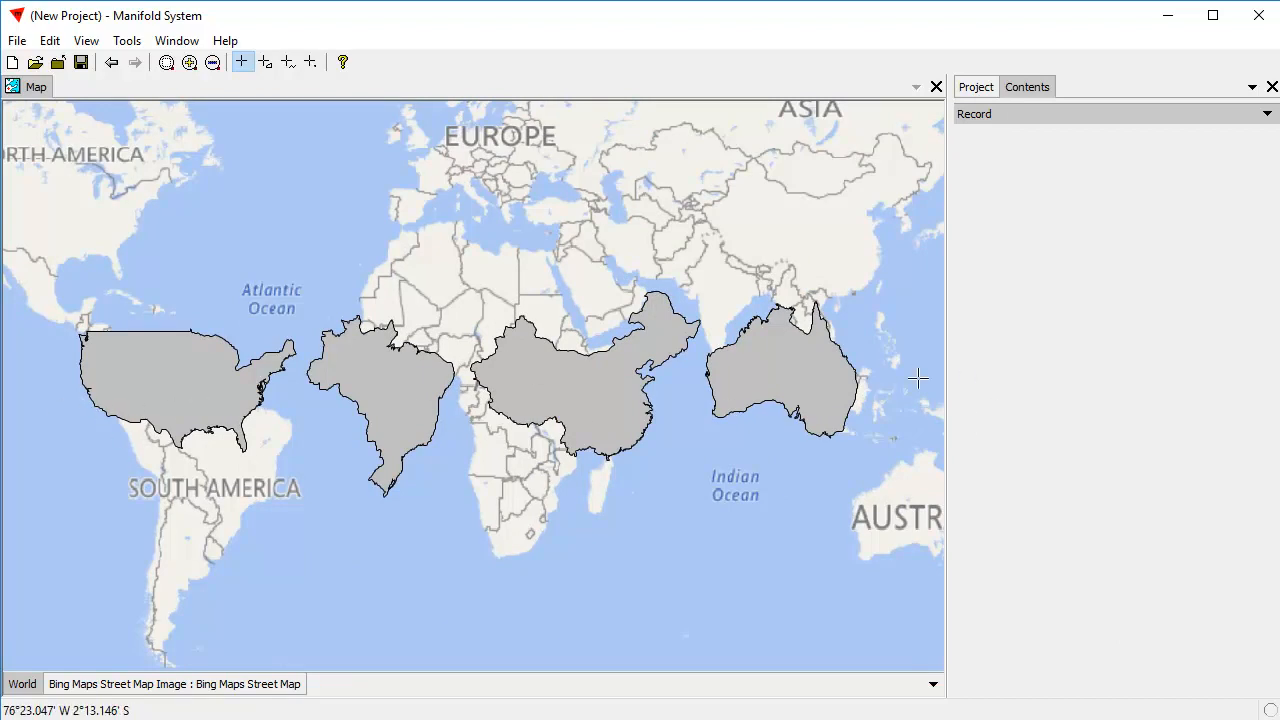
pyautogui.click(1010, 118)
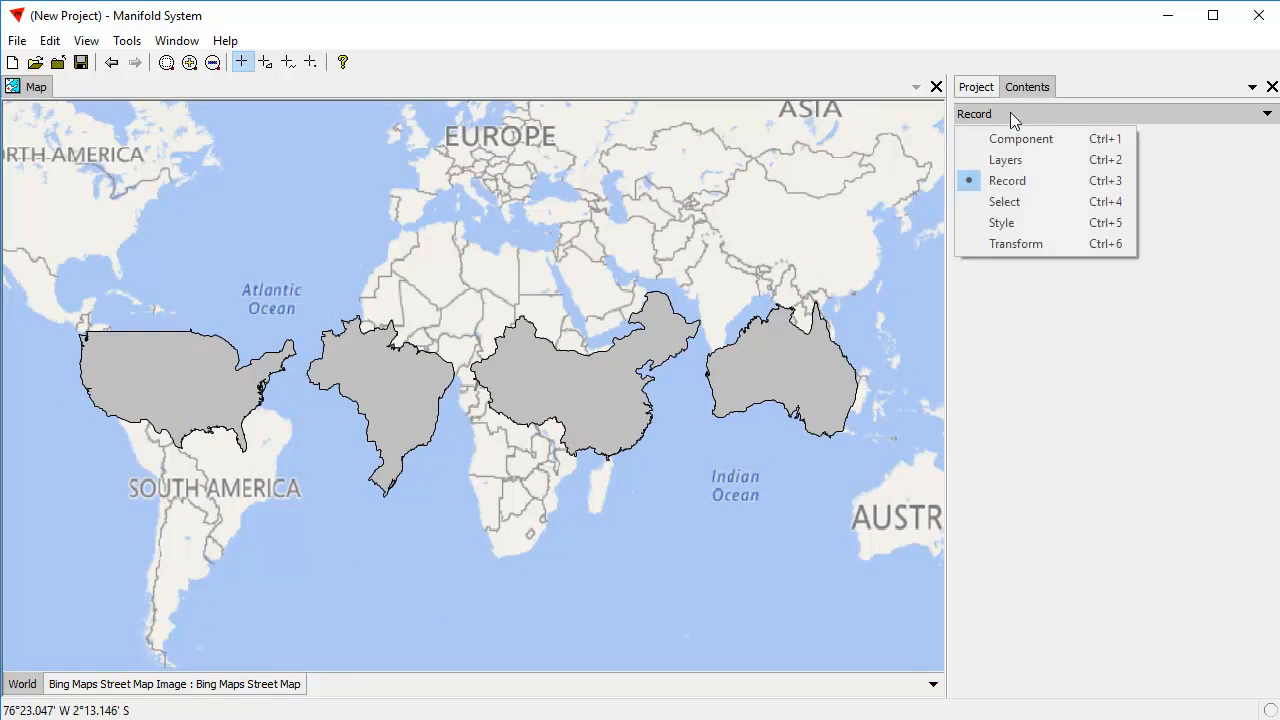
pyautogui.click(1033, 223)
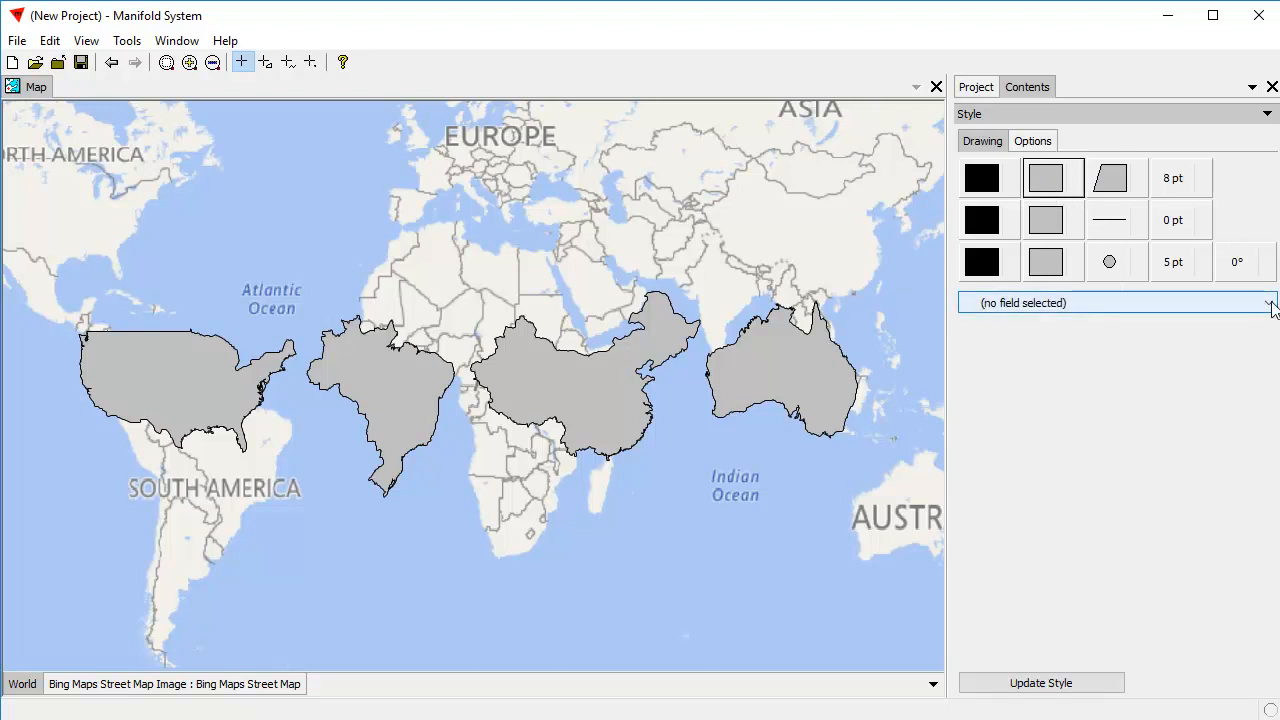
pyautogui.click(1268, 303)
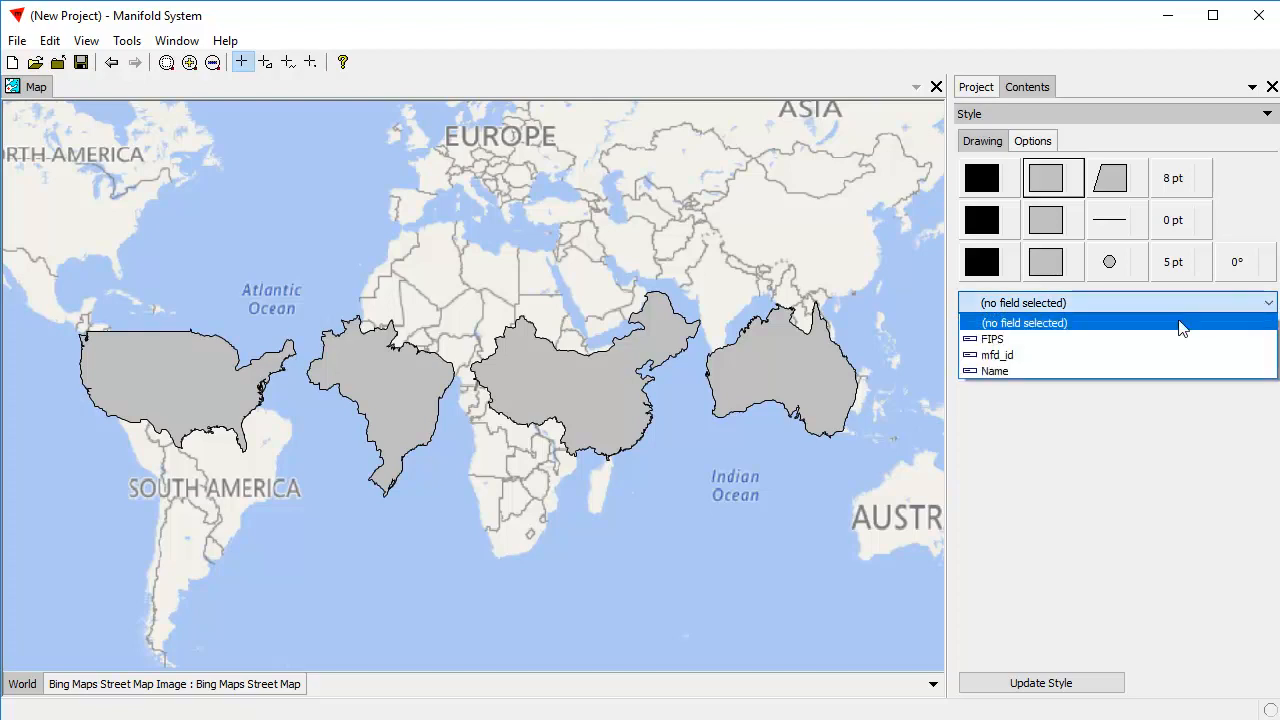
pyautogui.click(980, 369)
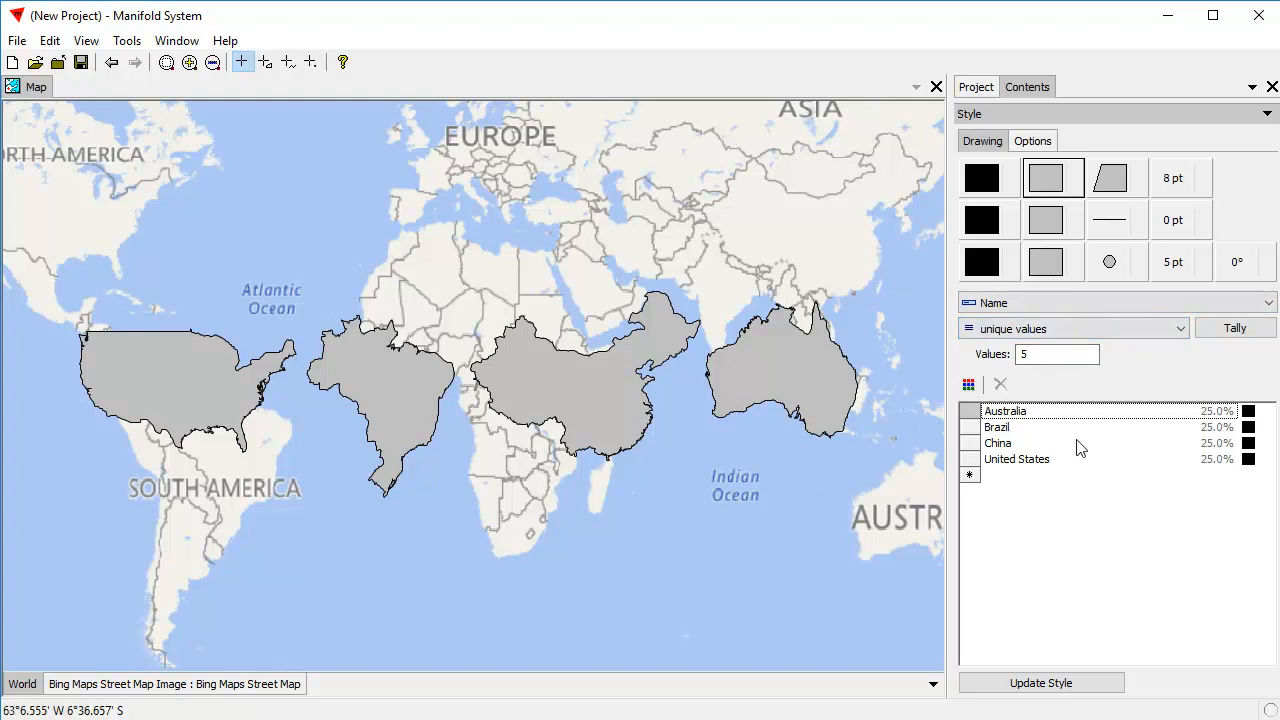
# Apply a Color Brewer palette running from red through orange and light green to blue to the four countries, and update the style.
pyautogui.click(968, 384)
pyautogui.moveTo(1019, 441)
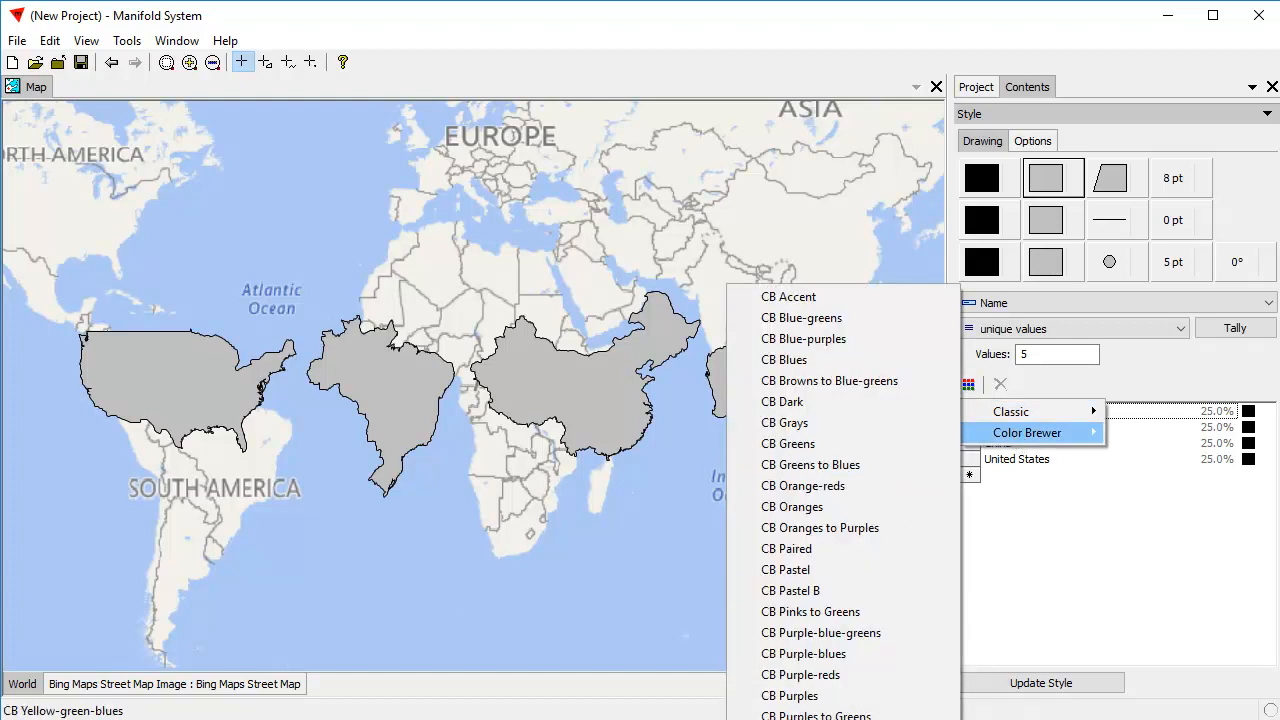
pyautogui.click(800, 719)
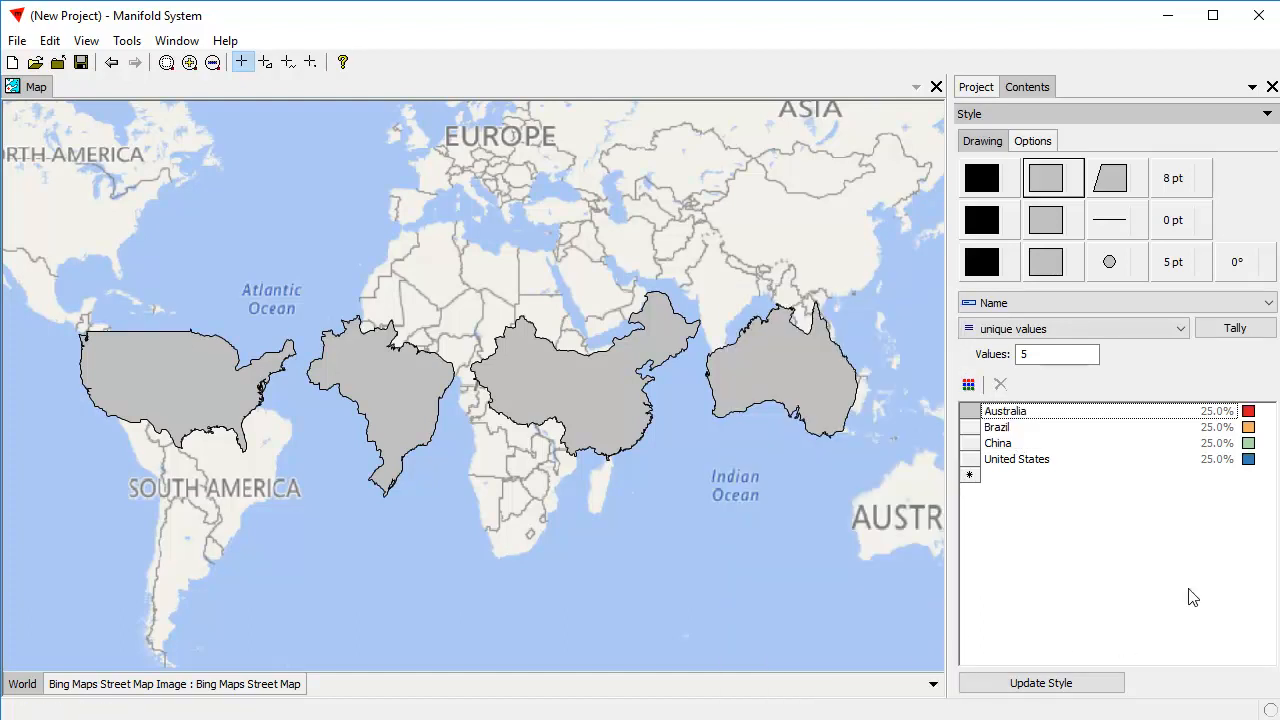
pyautogui.click(1058, 684)
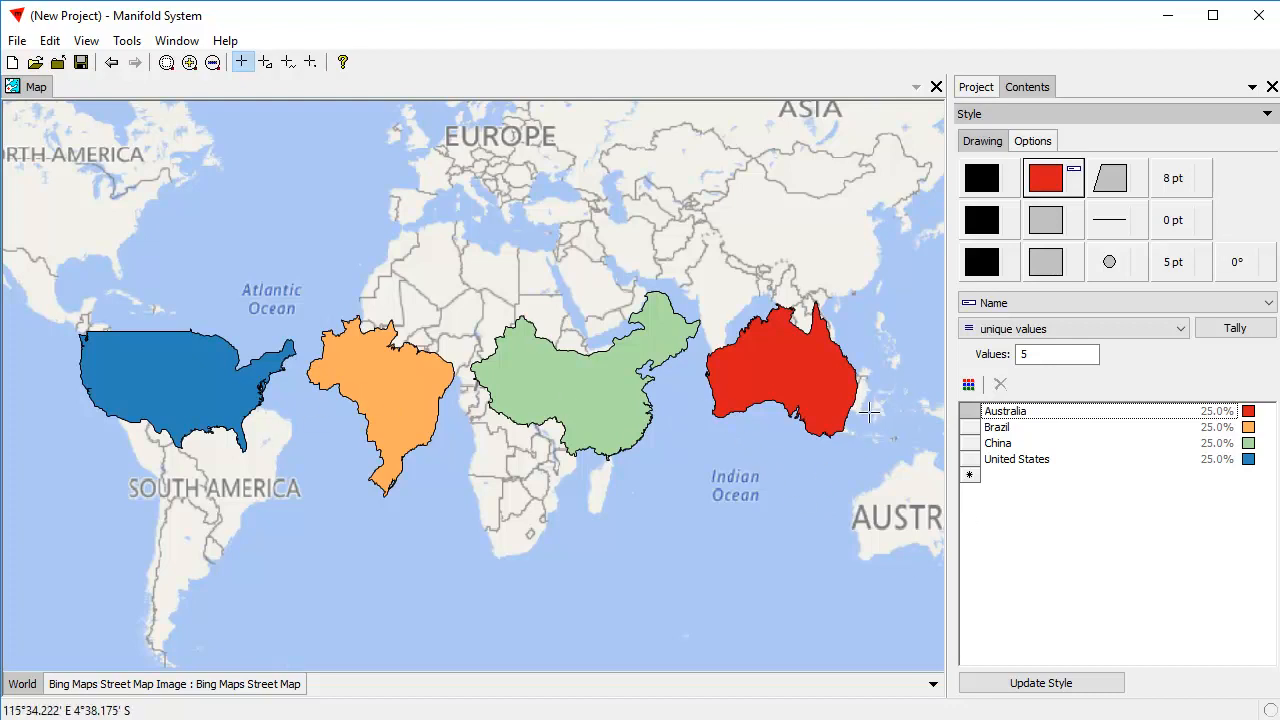
# Reverse the color order across all four country values and update the style.
pyautogui.moveTo(675, 451); pyautogui.dragTo(672, 471)
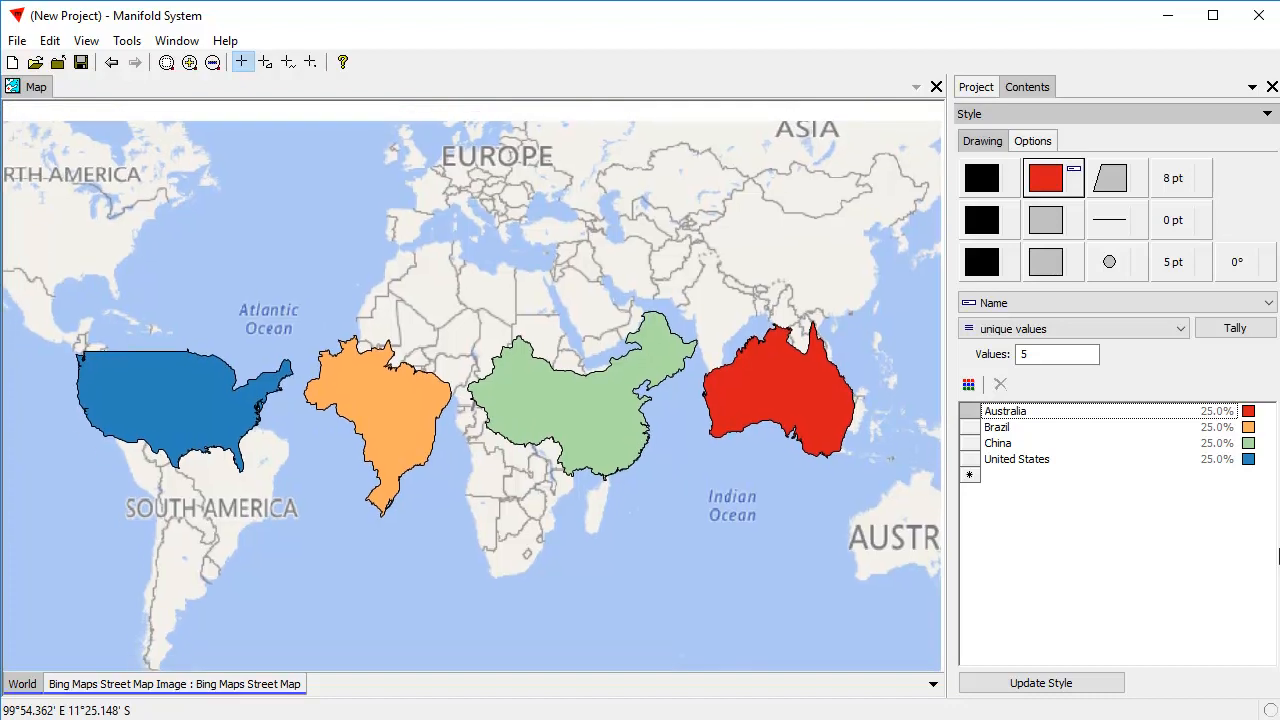
pyautogui.click(1128, 446)
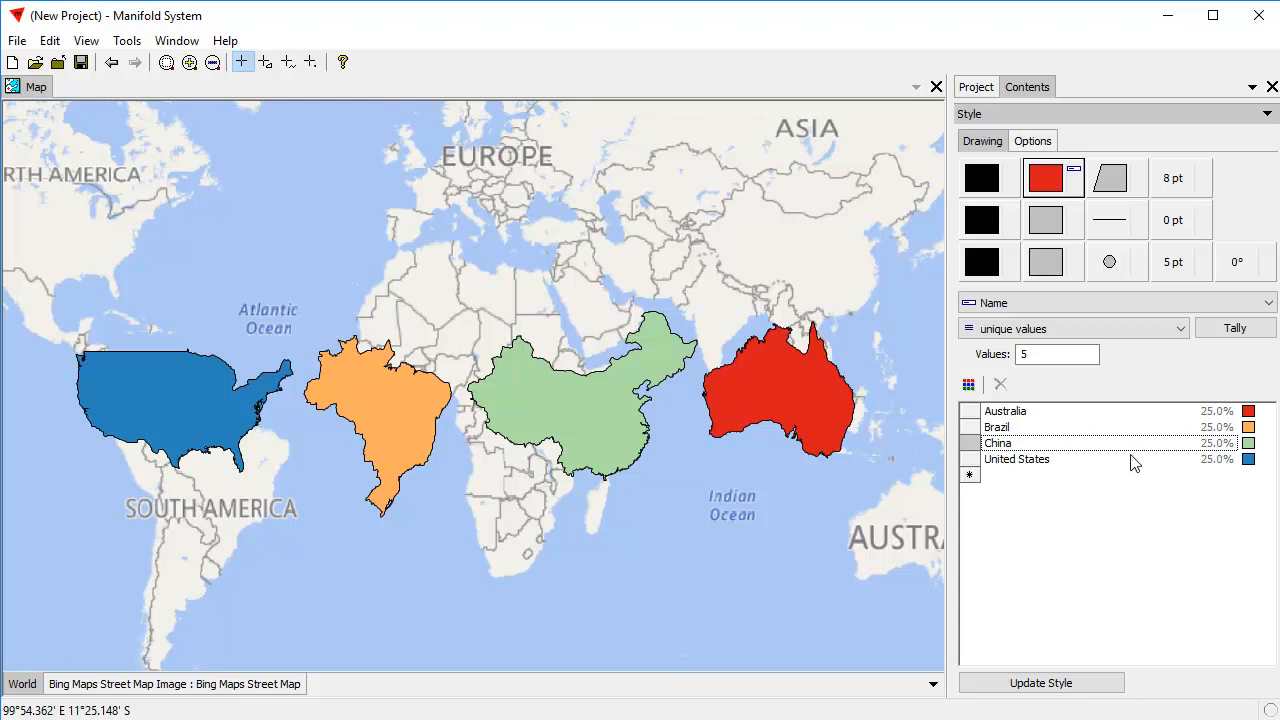
pyautogui.hotkey('ctrl', 'a')
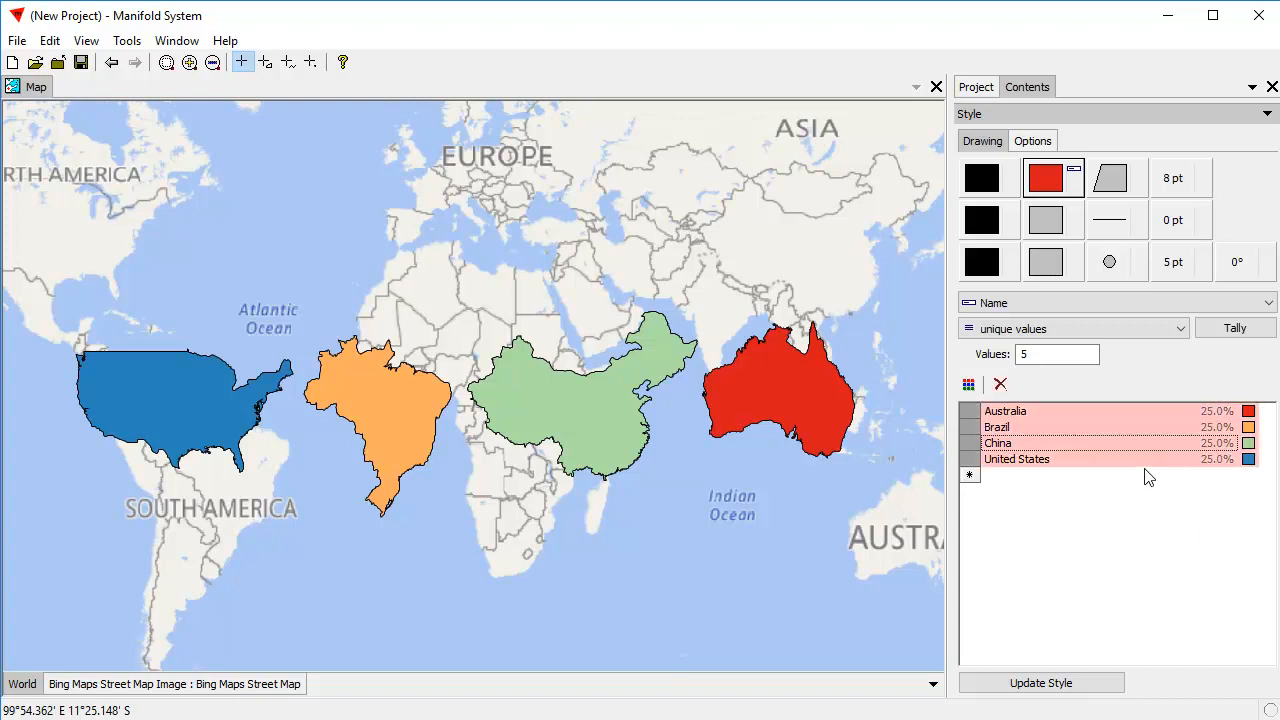
pyautogui.rightClick(1251, 423)
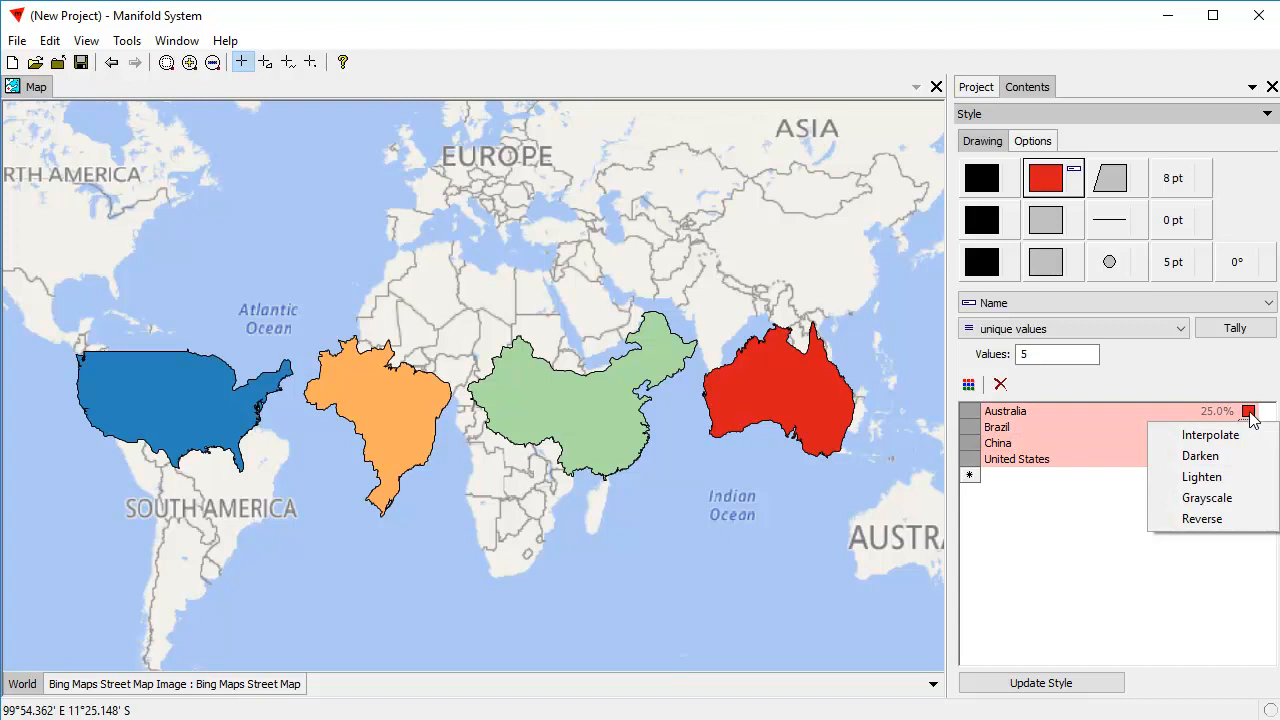
pyautogui.click(1227, 522)
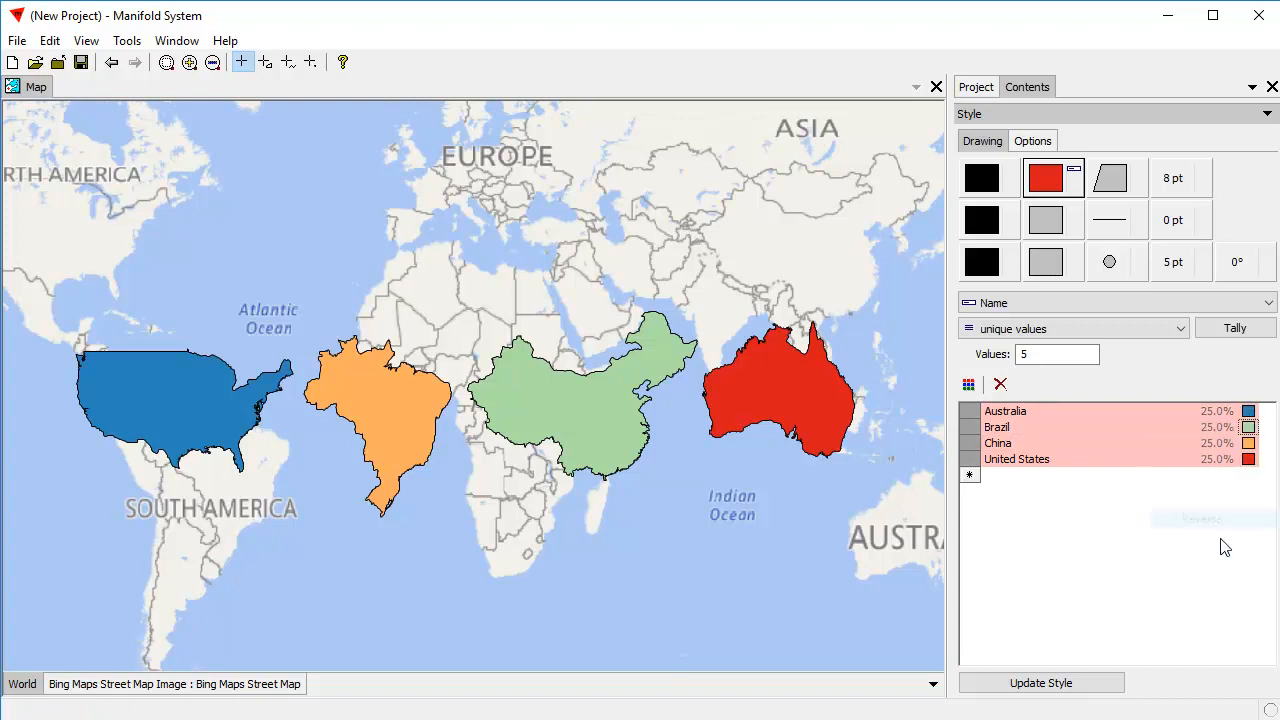
pyautogui.click(1096, 690)
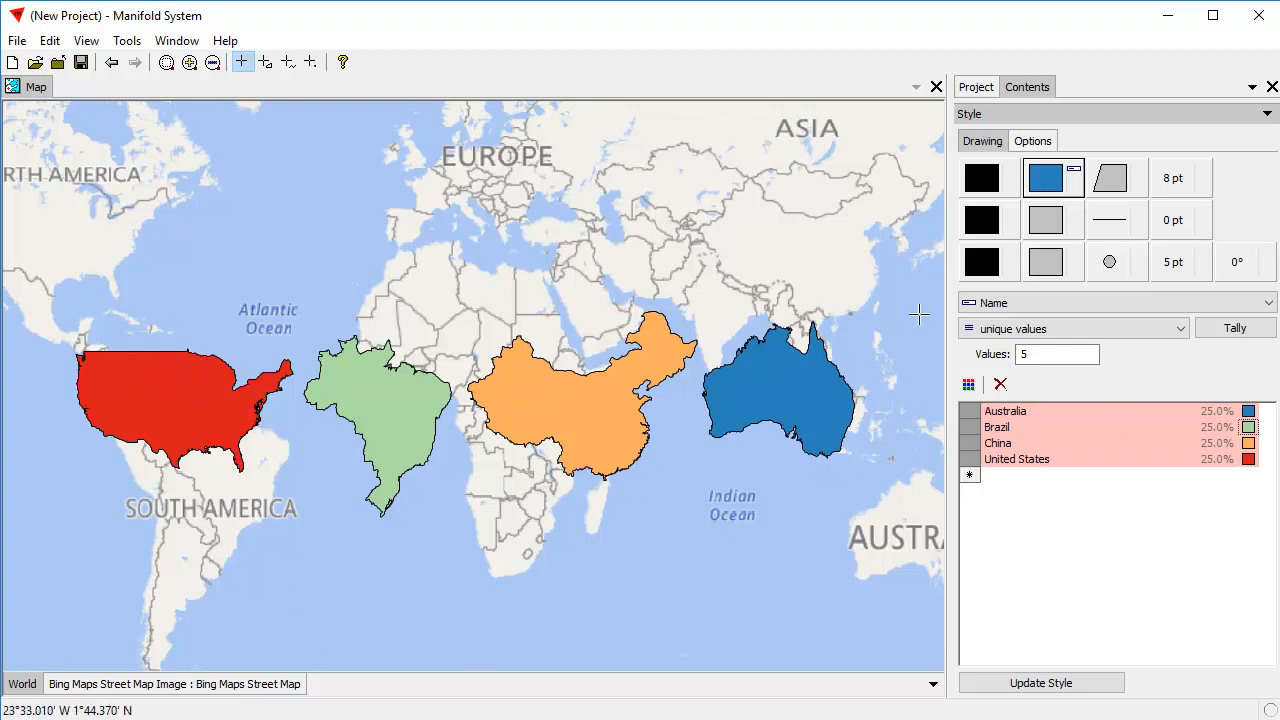
# Create a labels component named World Labels from the World drawing, using the Name field as its text.
pyautogui.click(985, 90)
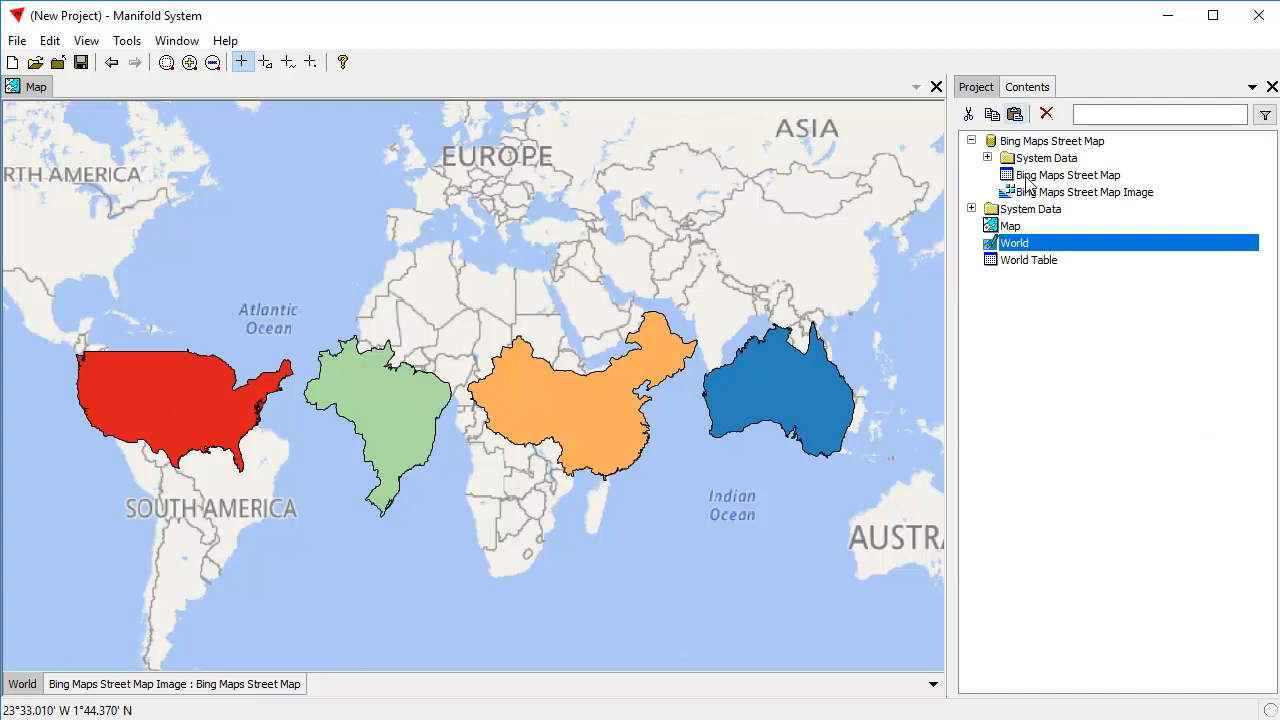
pyautogui.rightClick(1013, 245)
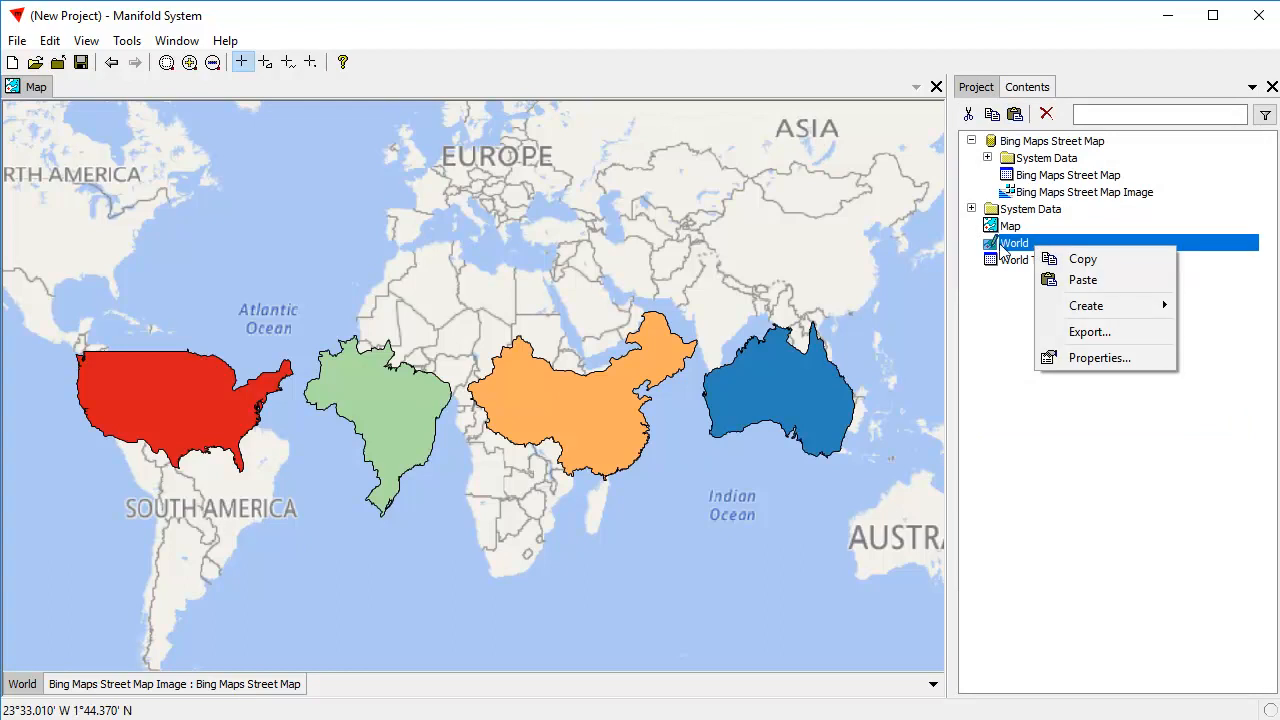
pyautogui.moveTo(1103, 315)
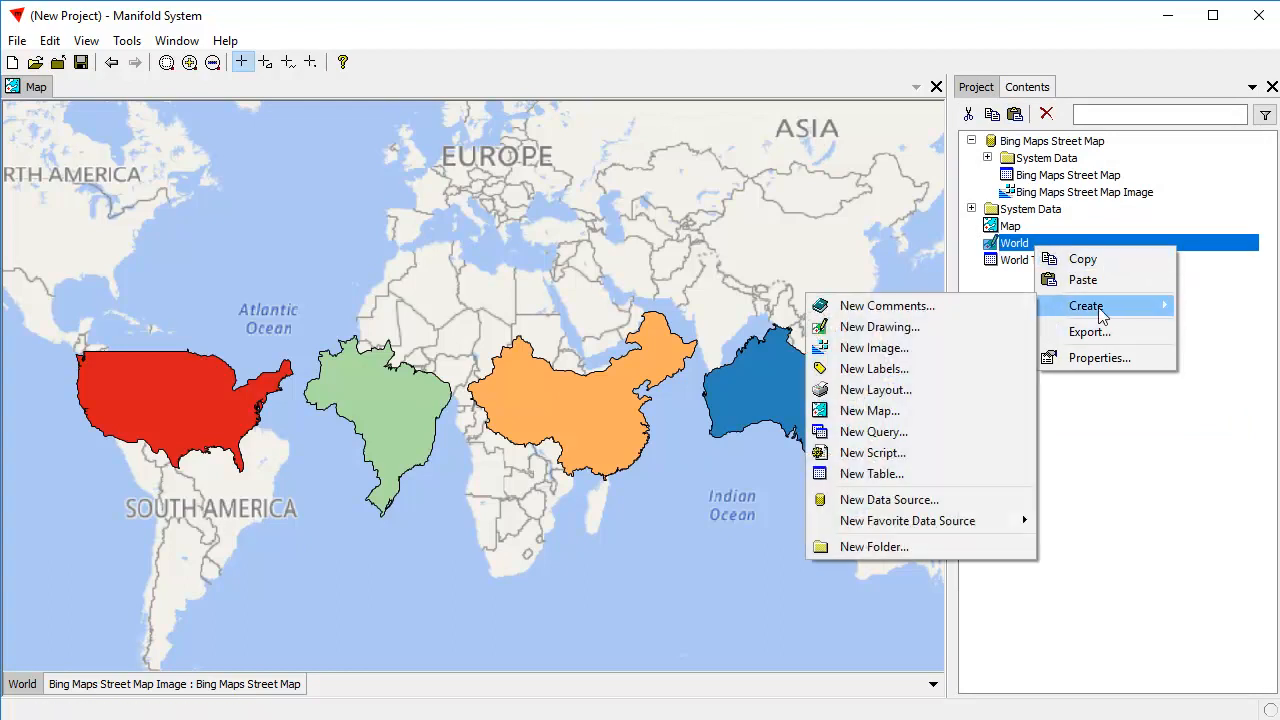
pyautogui.click(888, 370)
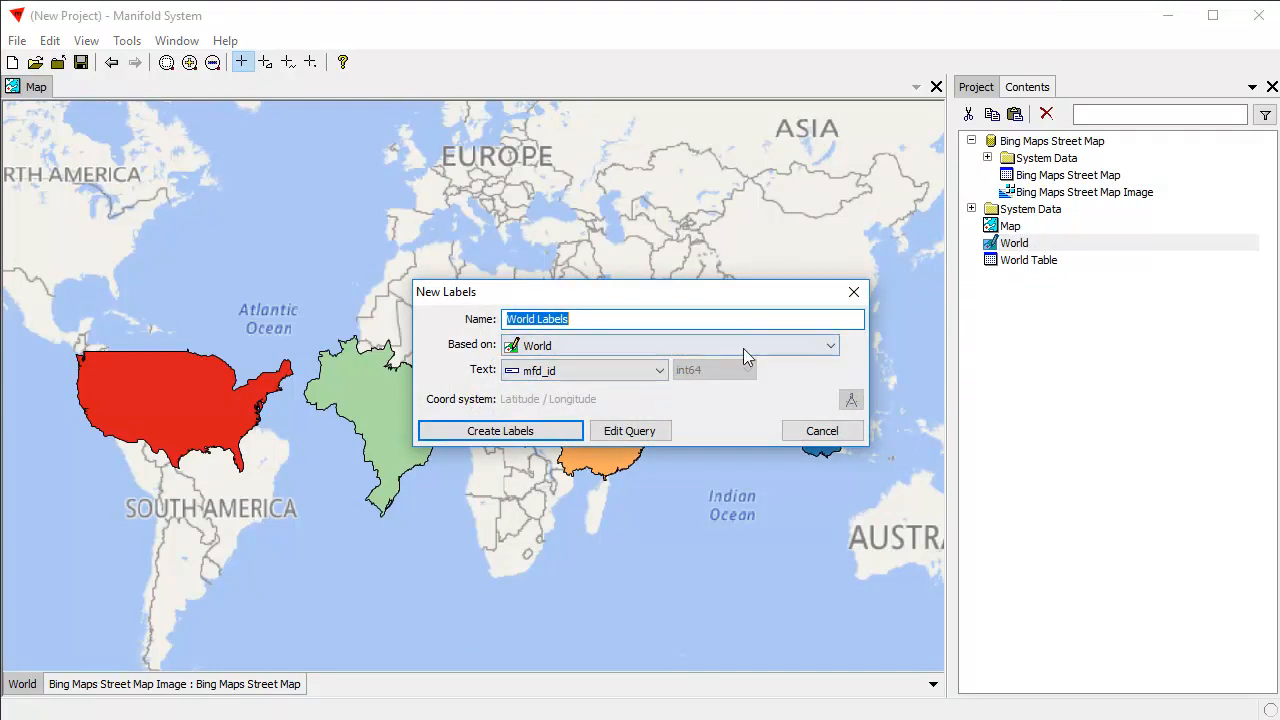
pyautogui.click(603, 320)
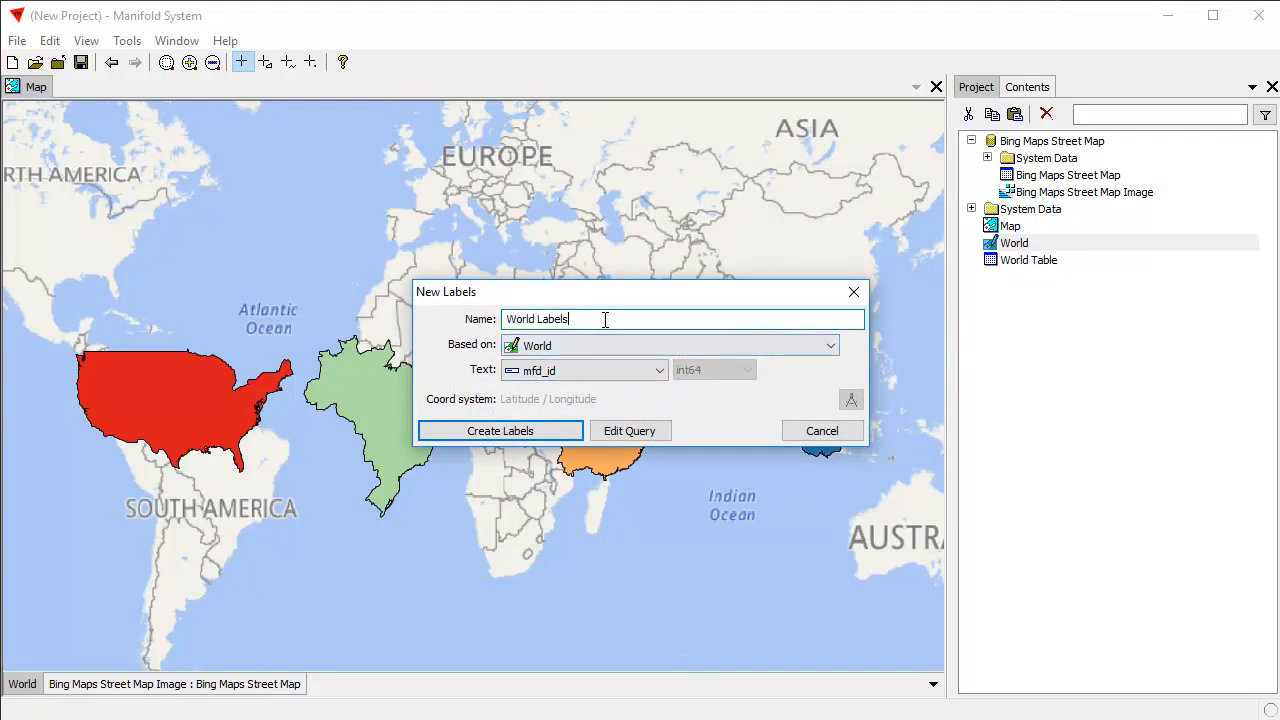
pyautogui.click(660, 371)
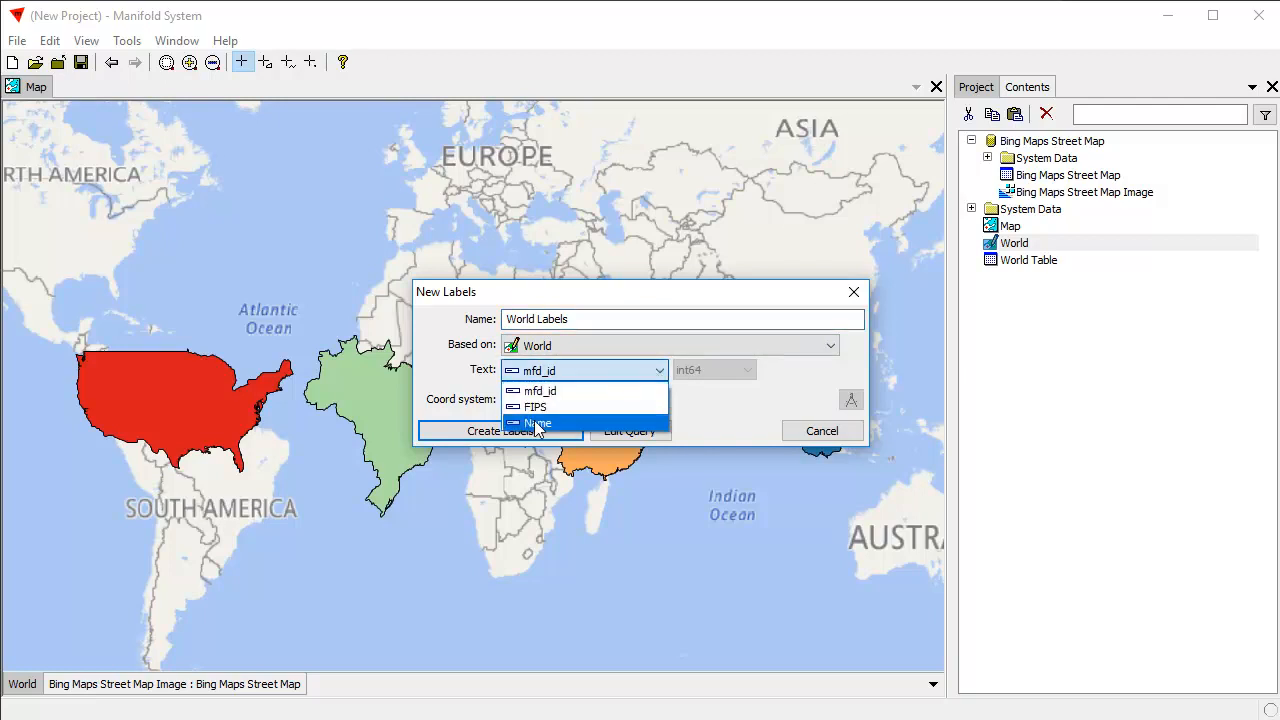
pyautogui.click(537, 423)
pyautogui.click(550, 431)
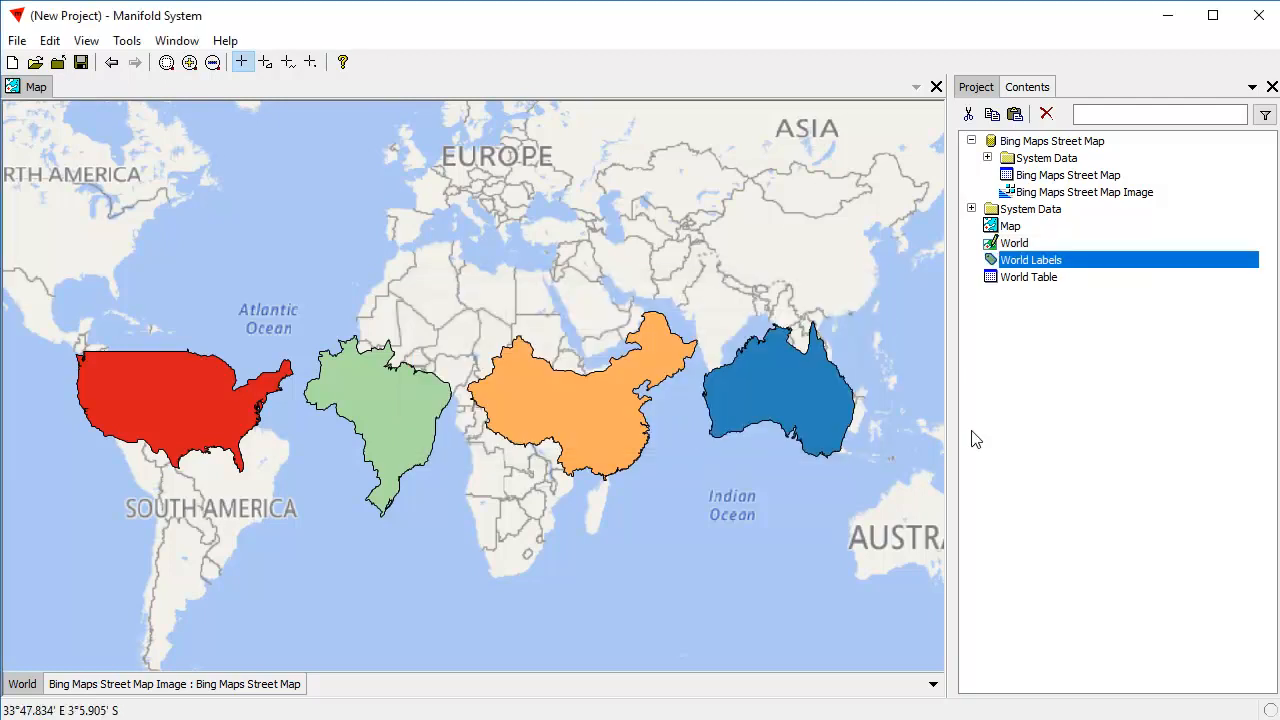
# Add World Labels to the map as a layer and set the label size to 10 pt.
pyautogui.click(1064, 409)
pyautogui.moveTo(1047, 262); pyautogui.dragTo(406, 400)
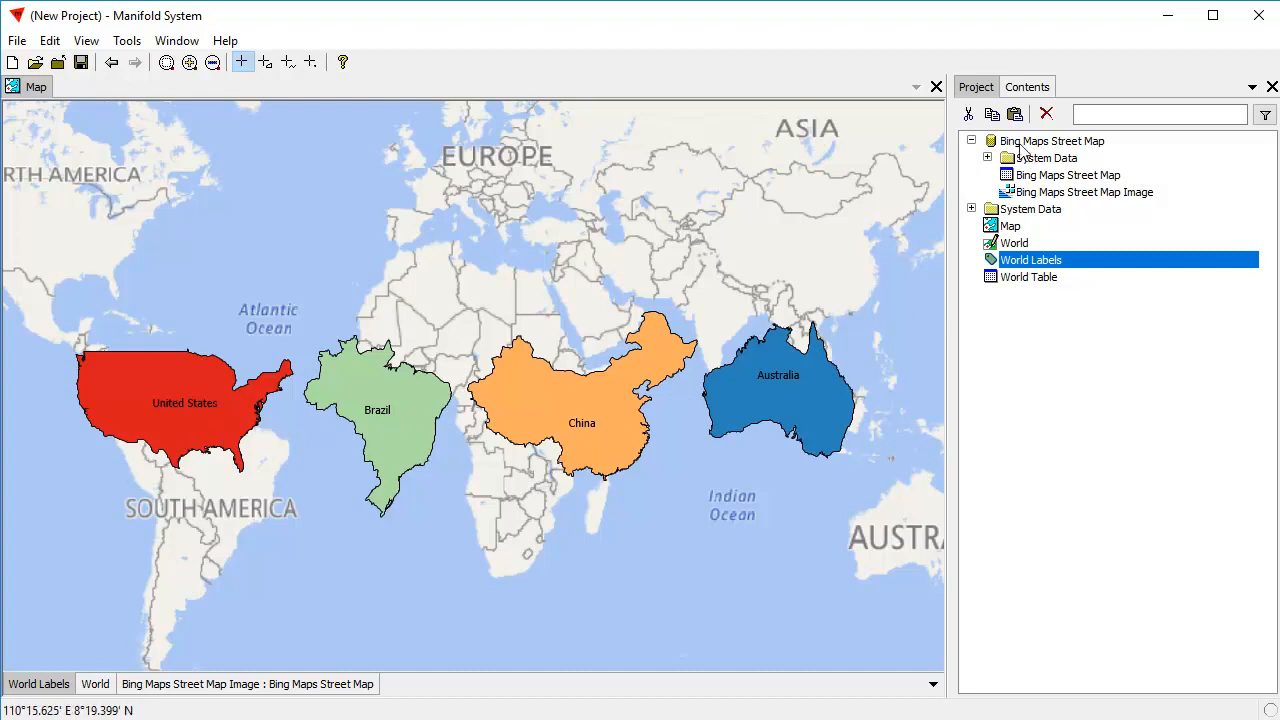
pyautogui.click(1036, 88)
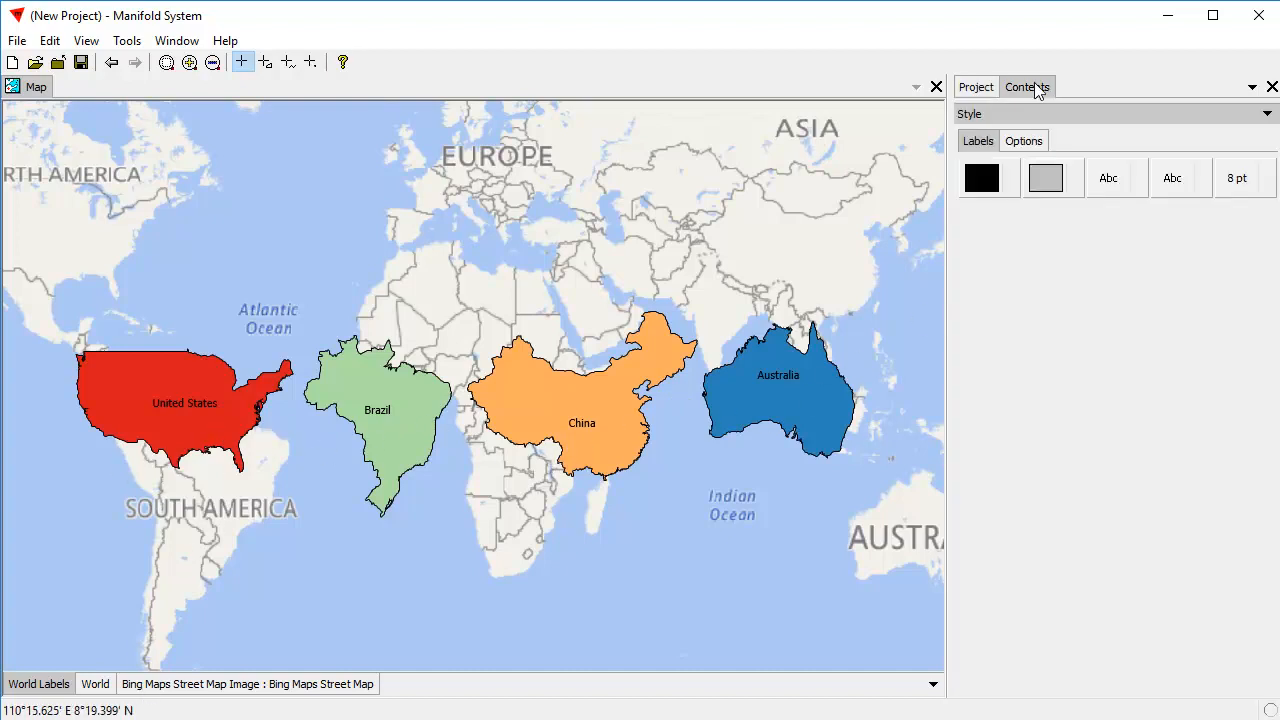
pyautogui.click(1240, 184)
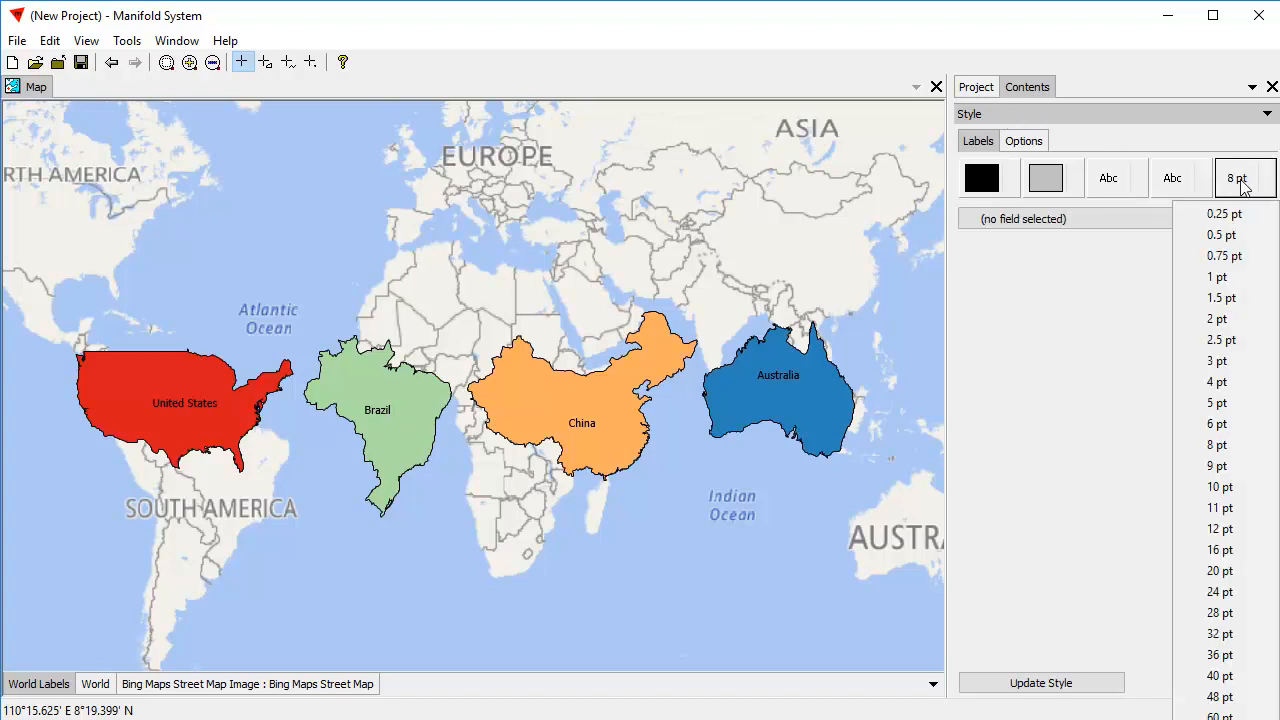
pyautogui.click(1236, 489)
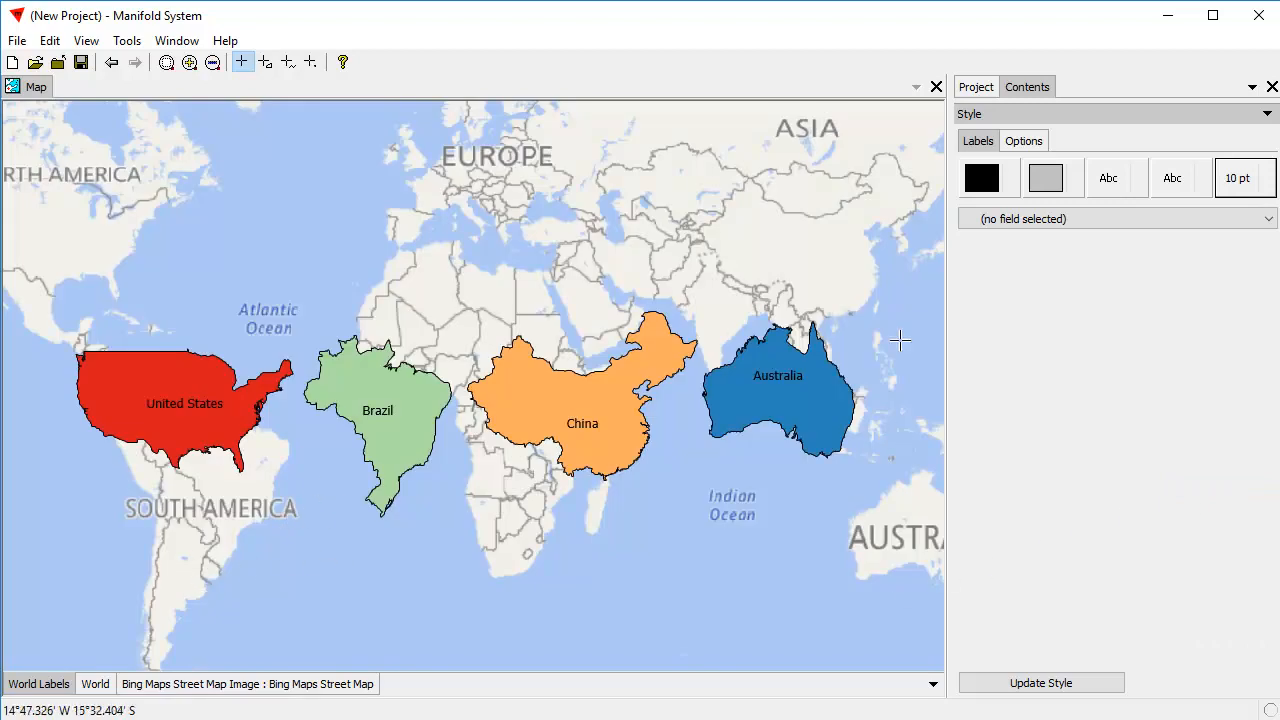
# Set the opacity of the Bing Maps Street Map Image layer to 50%.
pyautogui.click(976, 88)
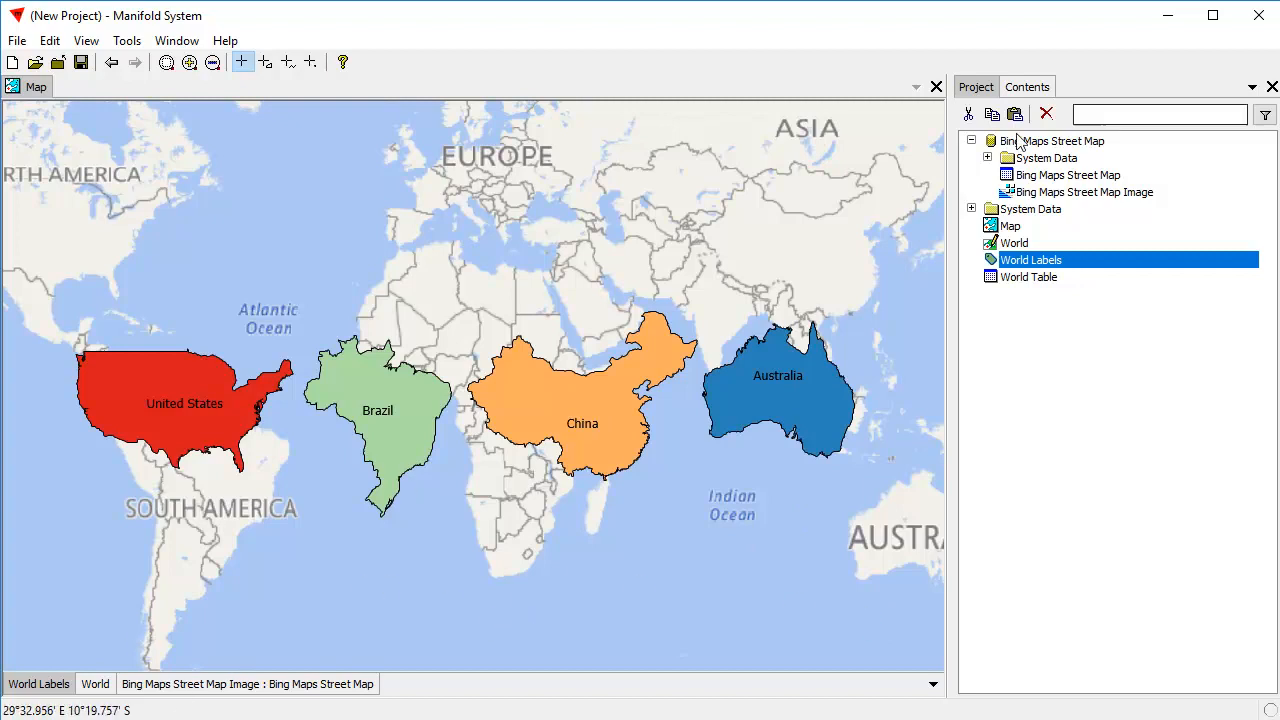
pyautogui.click(1038, 87)
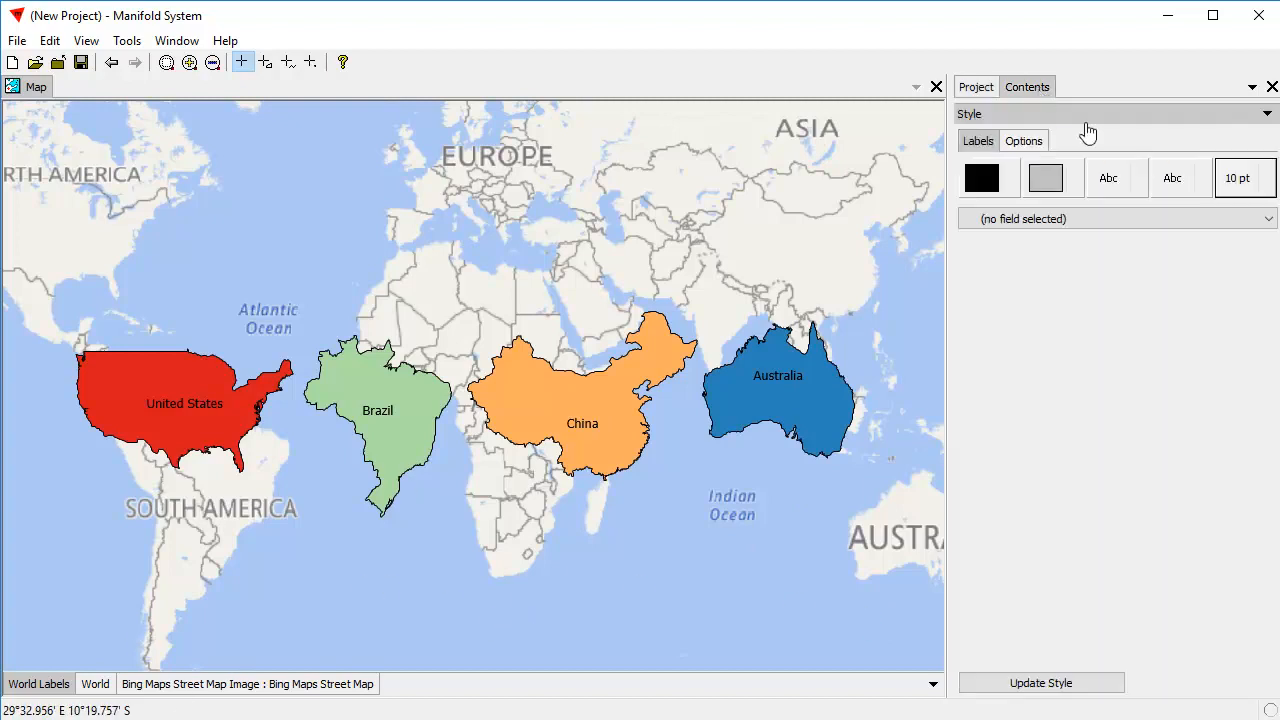
pyautogui.click(1012, 115)
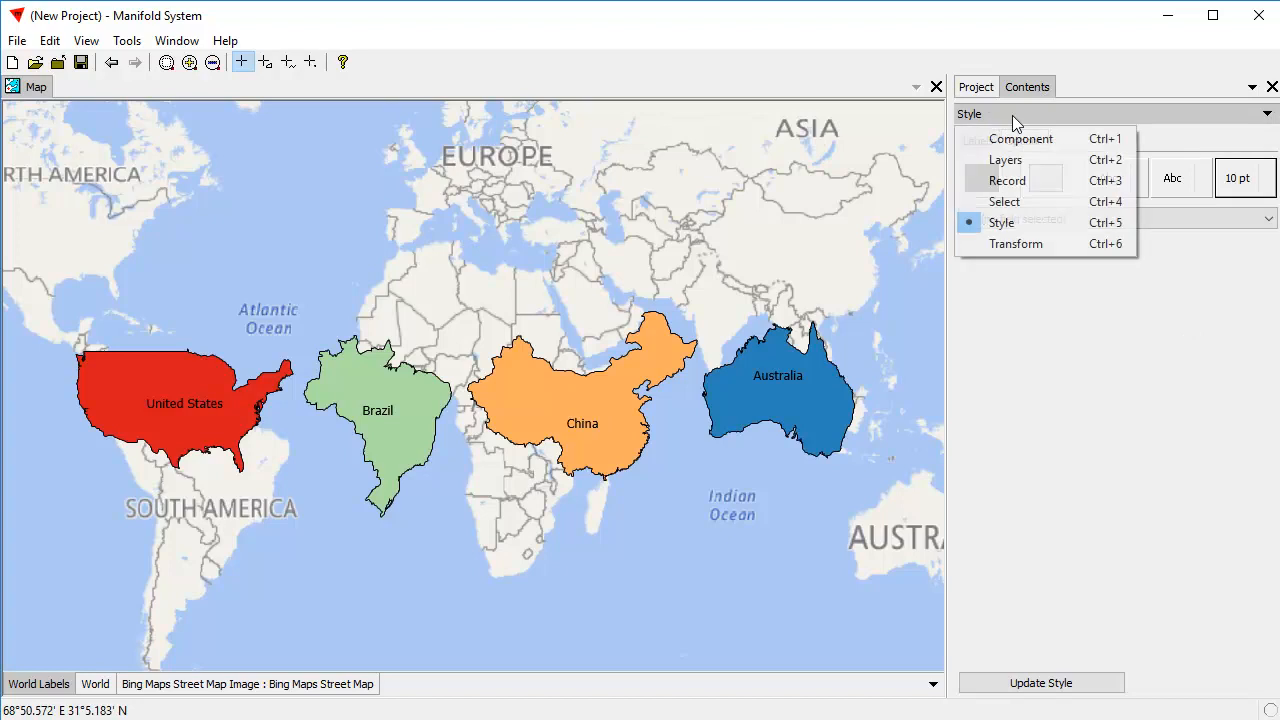
pyautogui.click(1055, 160)
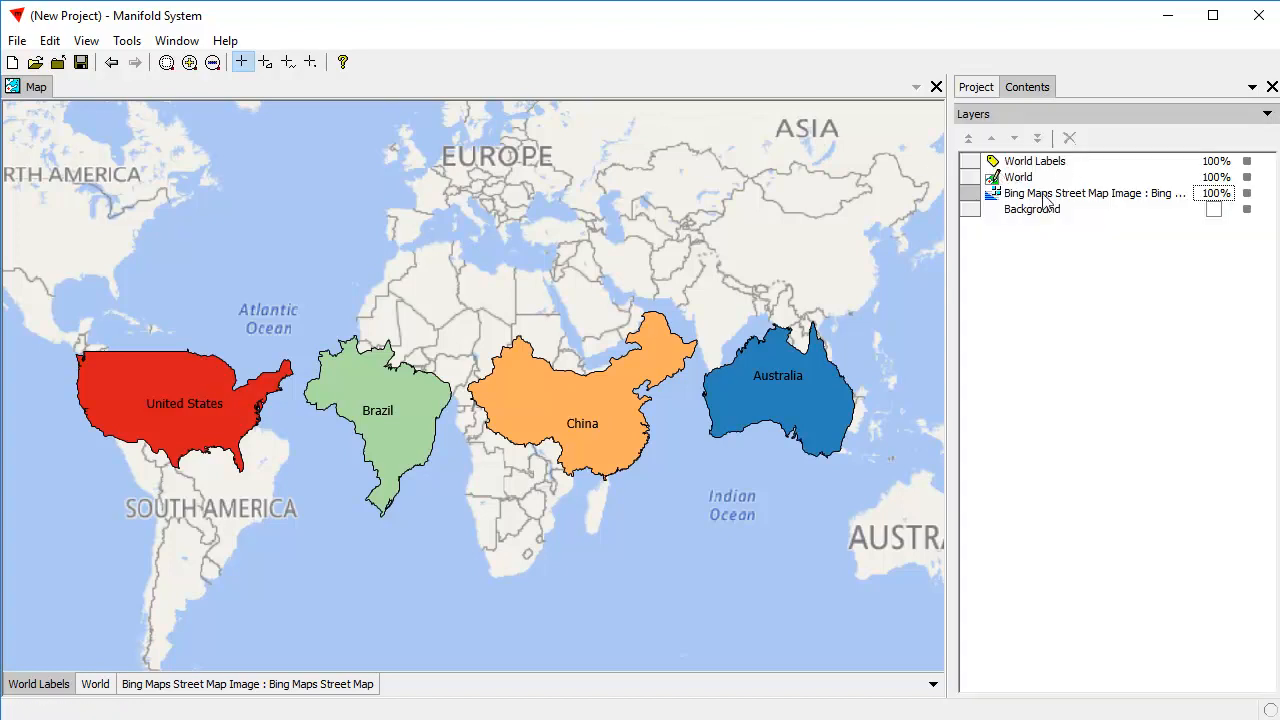
pyautogui.click(1215, 194)
pyautogui.write('50')
pyautogui.press('Return')
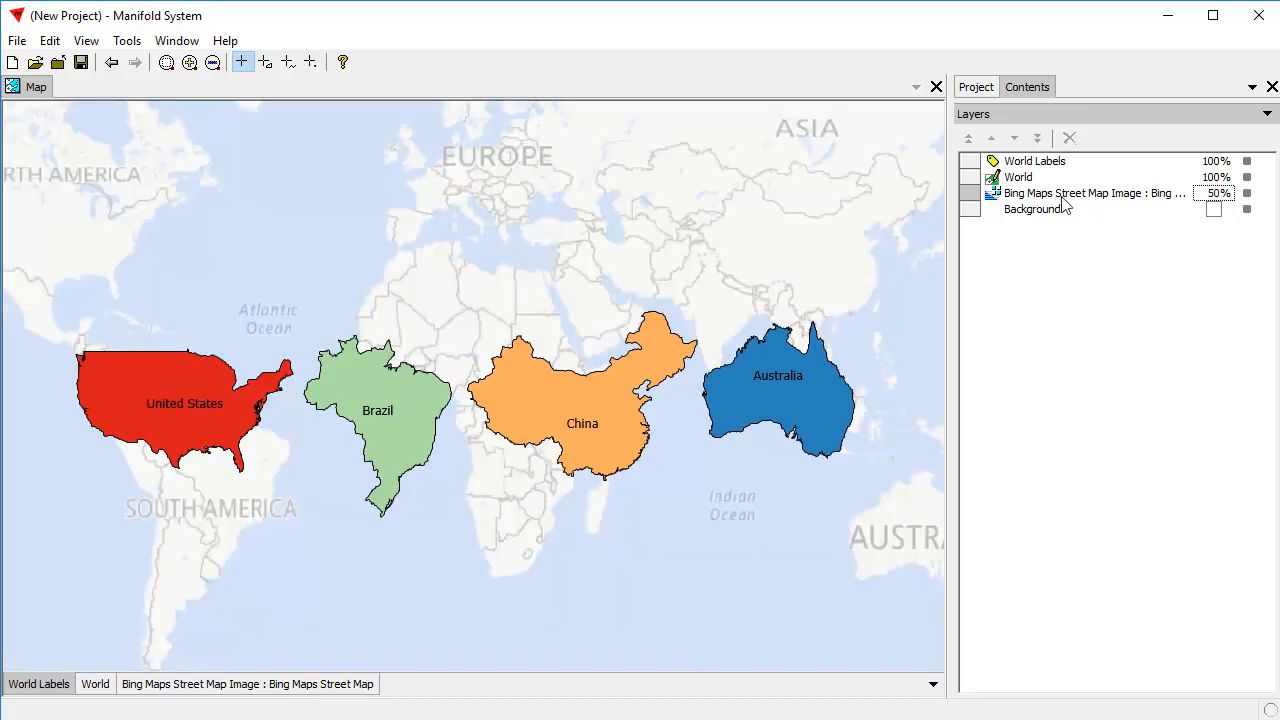
# Duplicate the World drawing together with its World Table in the project.
pyautogui.click(977, 88)
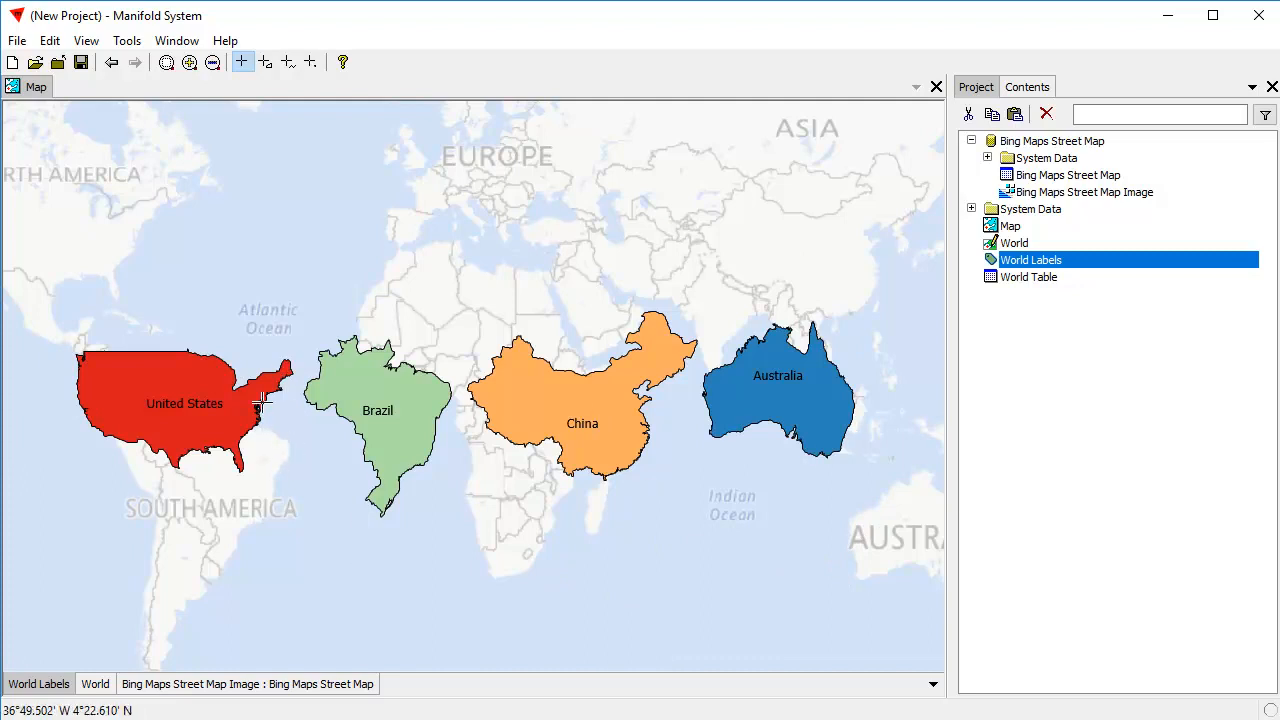
pyautogui.click(97, 685)
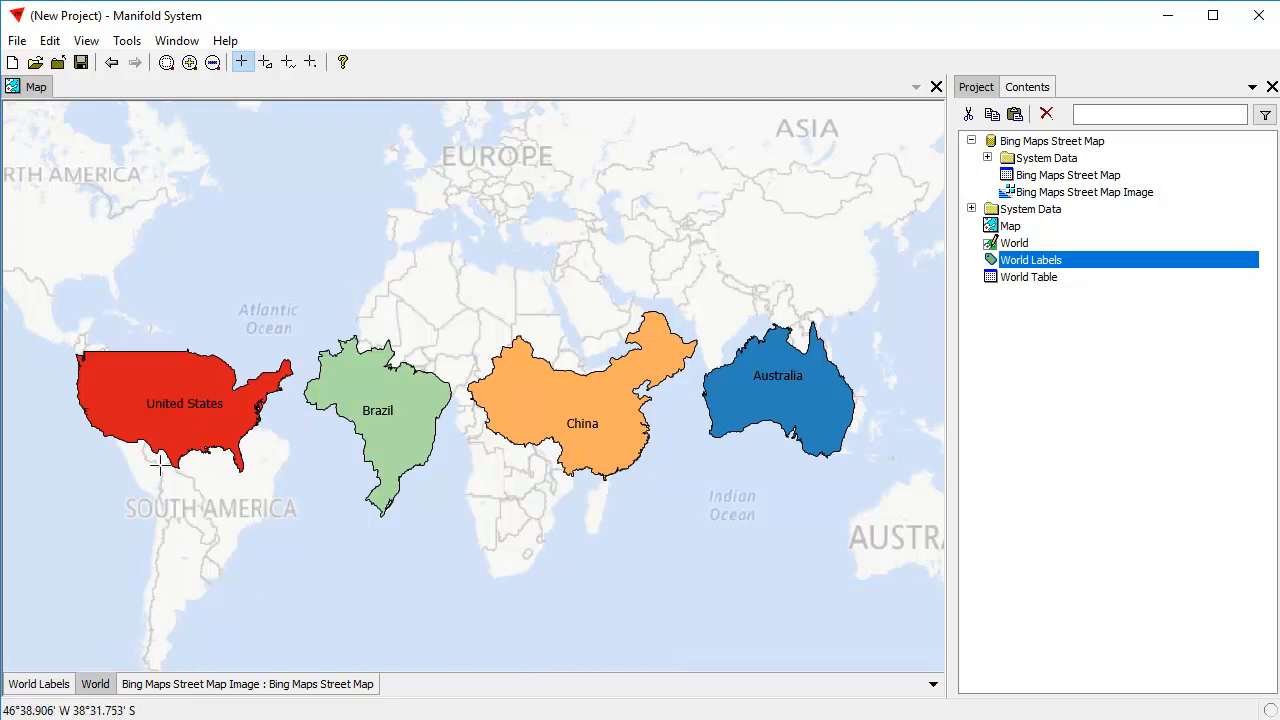
pyautogui.click(1017, 245)
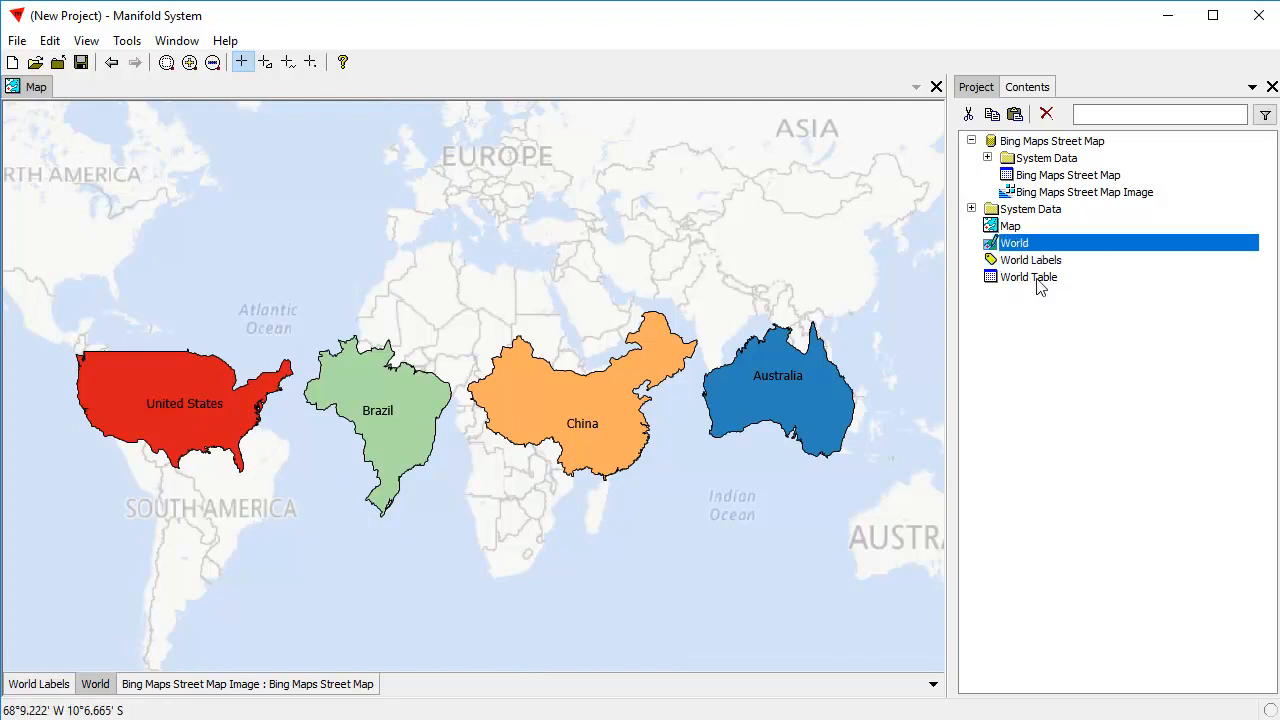
pyautogui.keyDown('ctrl'); pyautogui.click(1044, 280); pyautogui.keyUp('ctrl')
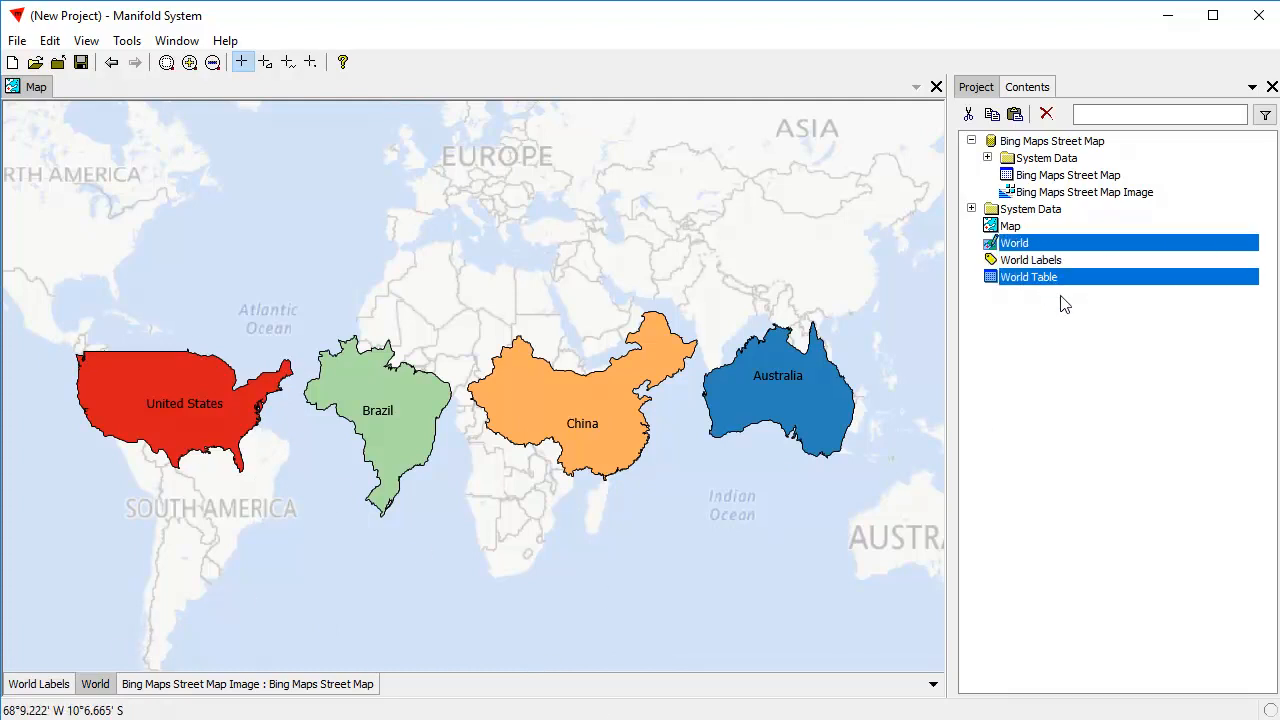
pyautogui.click(994, 118)
pyautogui.click(1016, 117)
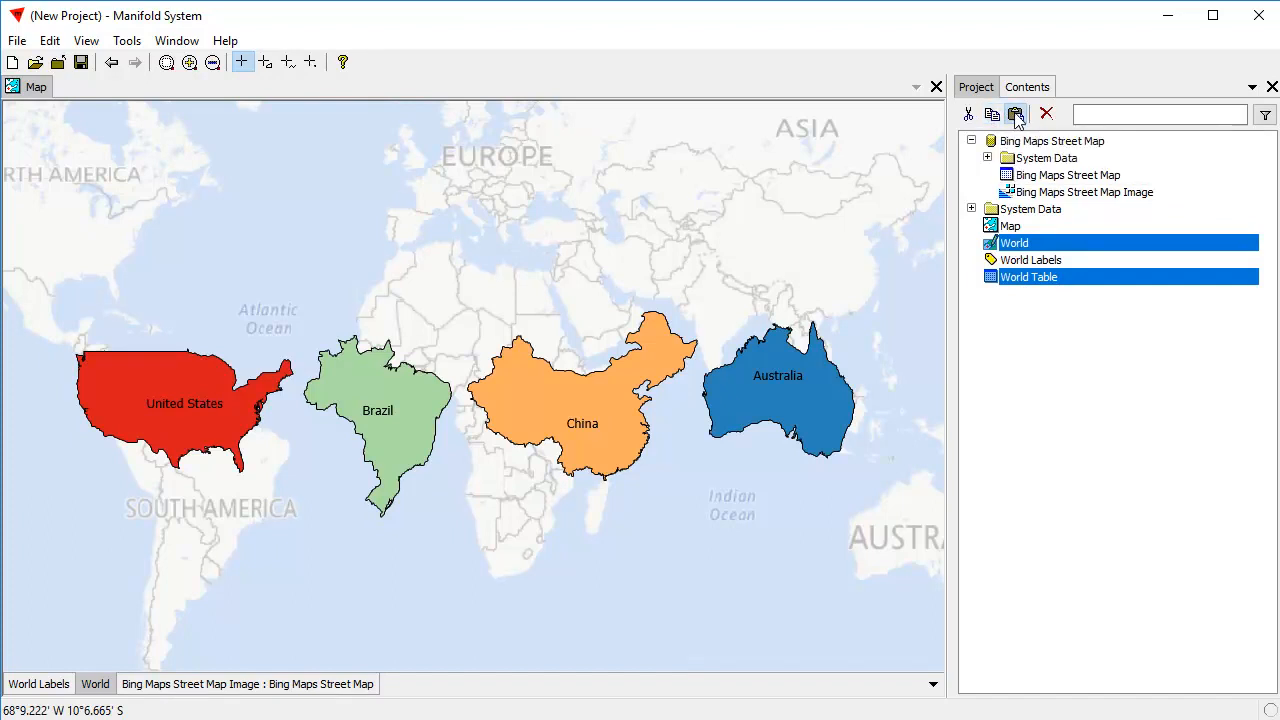
pyautogui.click(1056, 422)
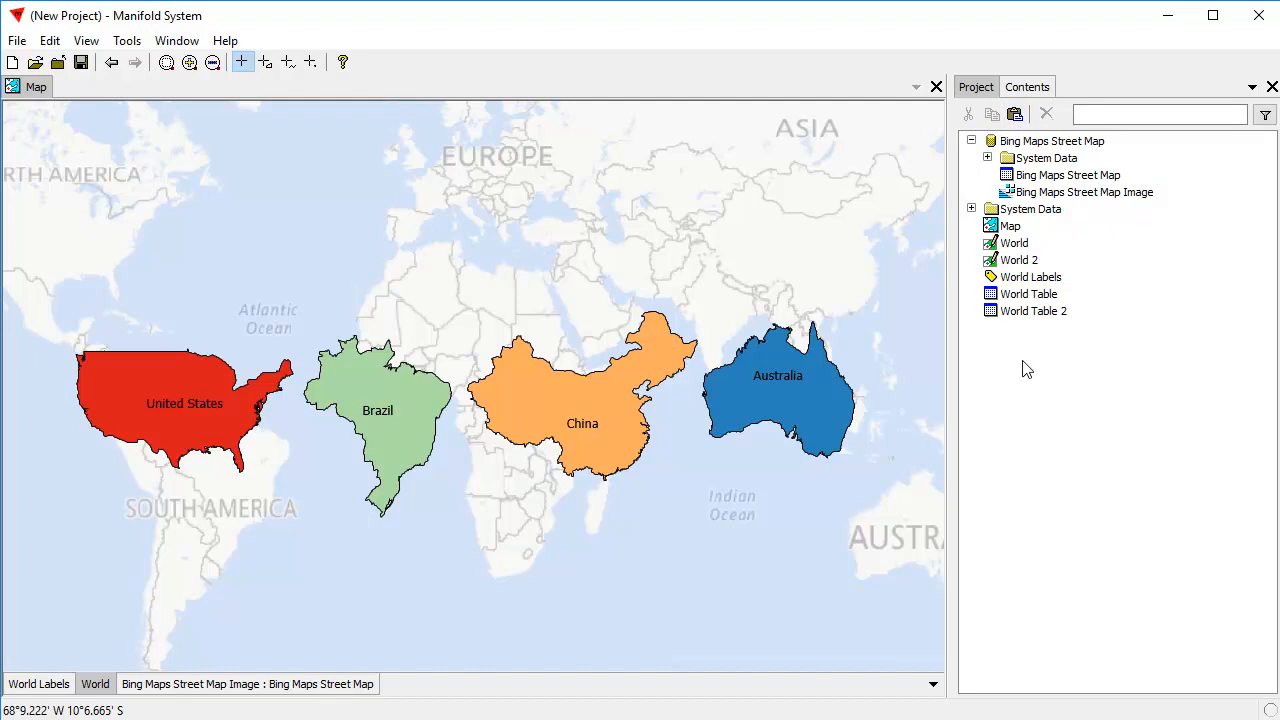
# Add the World 2 drawing to the map directly above the Bing Maps layer and hide the World and World Labels layers.
pyautogui.click(276, 688)
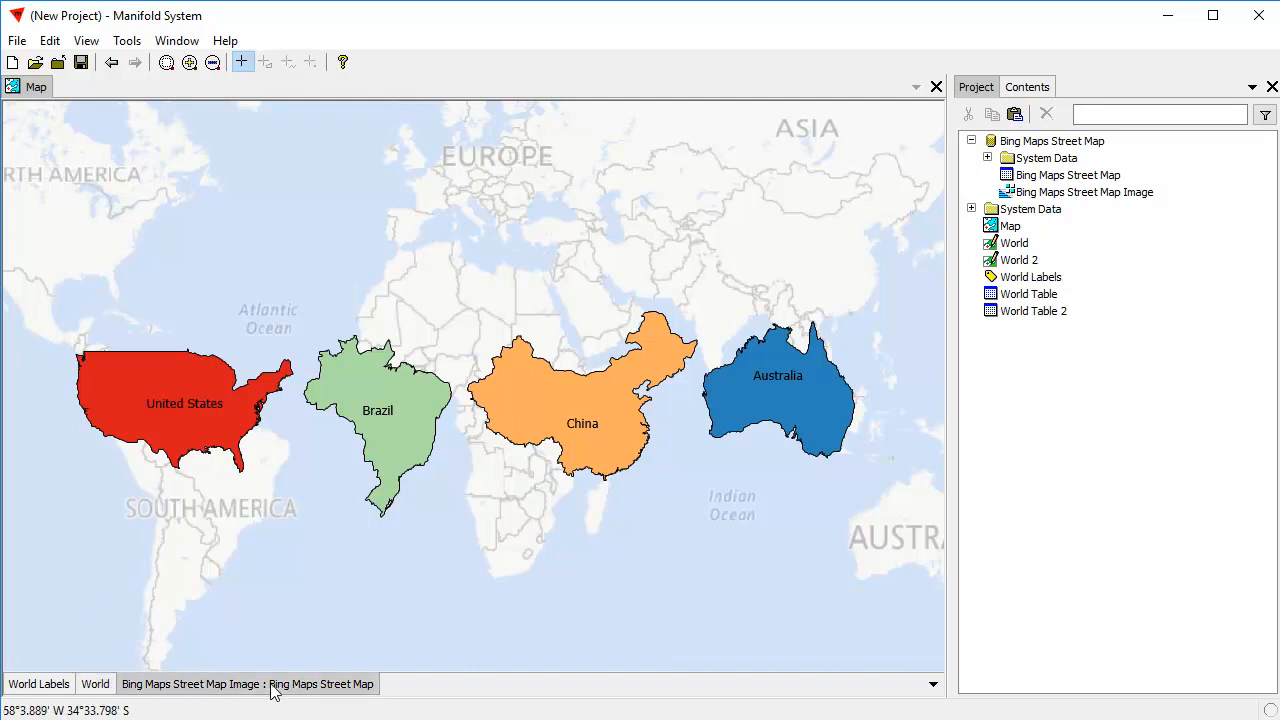
pyautogui.moveTo(1019, 260); pyautogui.dragTo(451, 545)
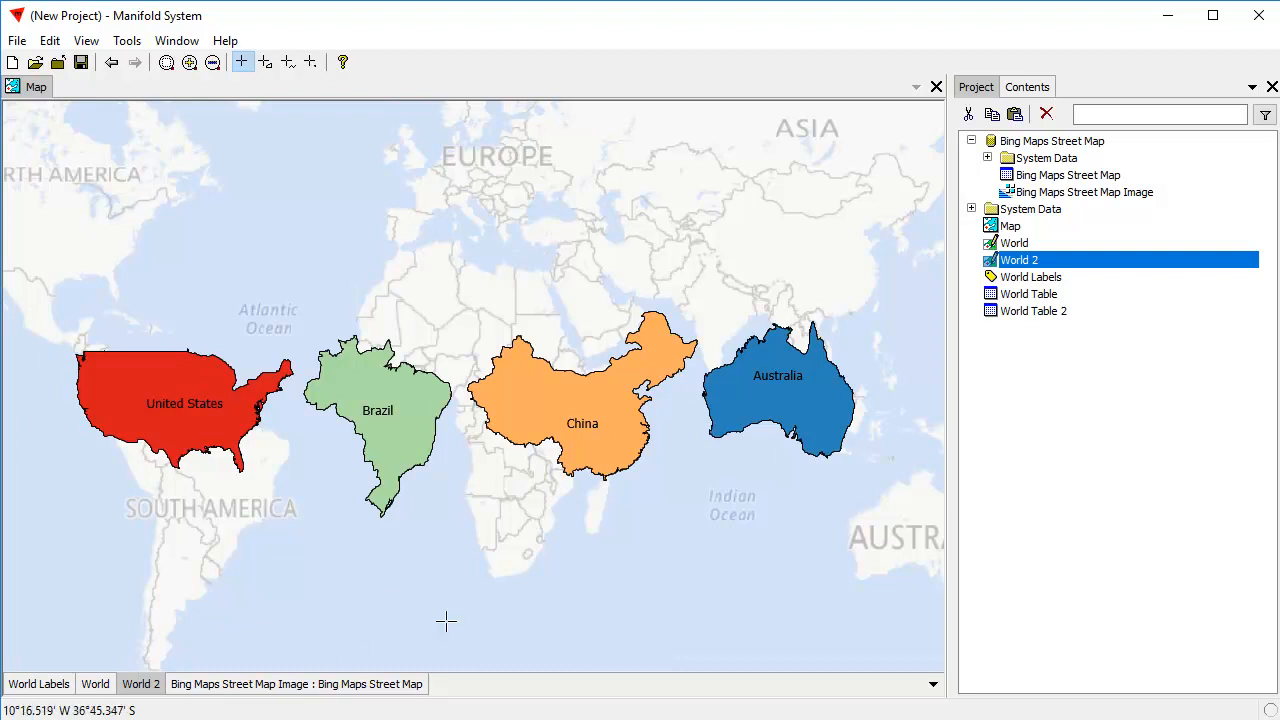
pyautogui.keyDown('shift'); pyautogui.click(95, 684); pyautogui.keyUp('shift')
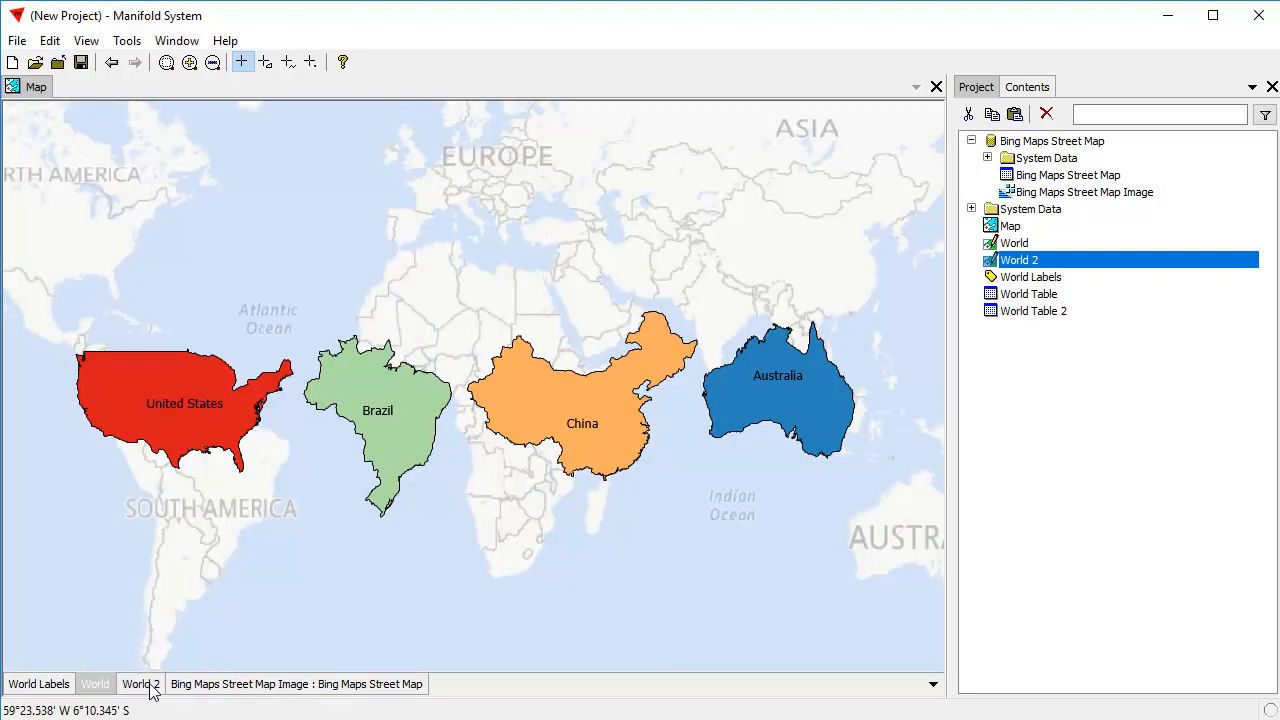
pyautogui.keyDown('shift'); pyautogui.click(50, 686); pyautogui.keyUp('shift')
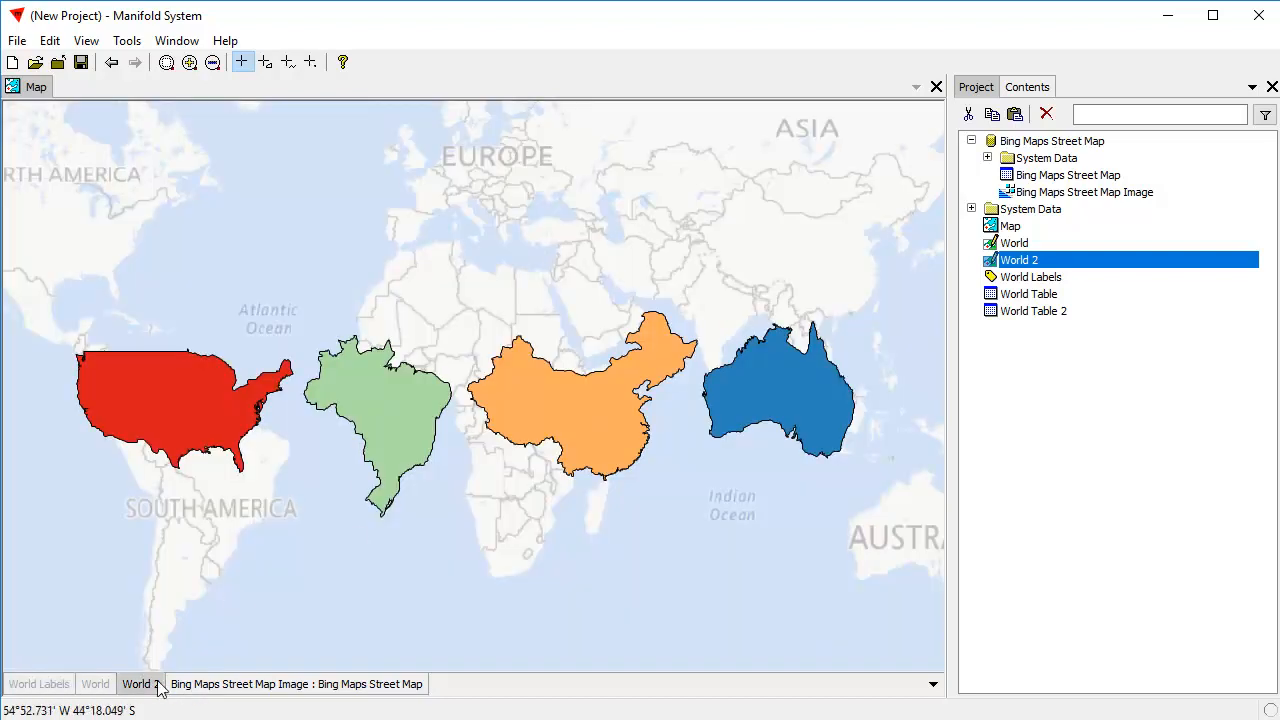
pyautogui.doubleClick(102, 685)
pyautogui.doubleClick(102, 685)
pyautogui.click(155, 685)
# Set the area fill color of World 2 to black and show the World layer above it again.
pyautogui.click(1027, 88)
pyautogui.click(1028, 116)
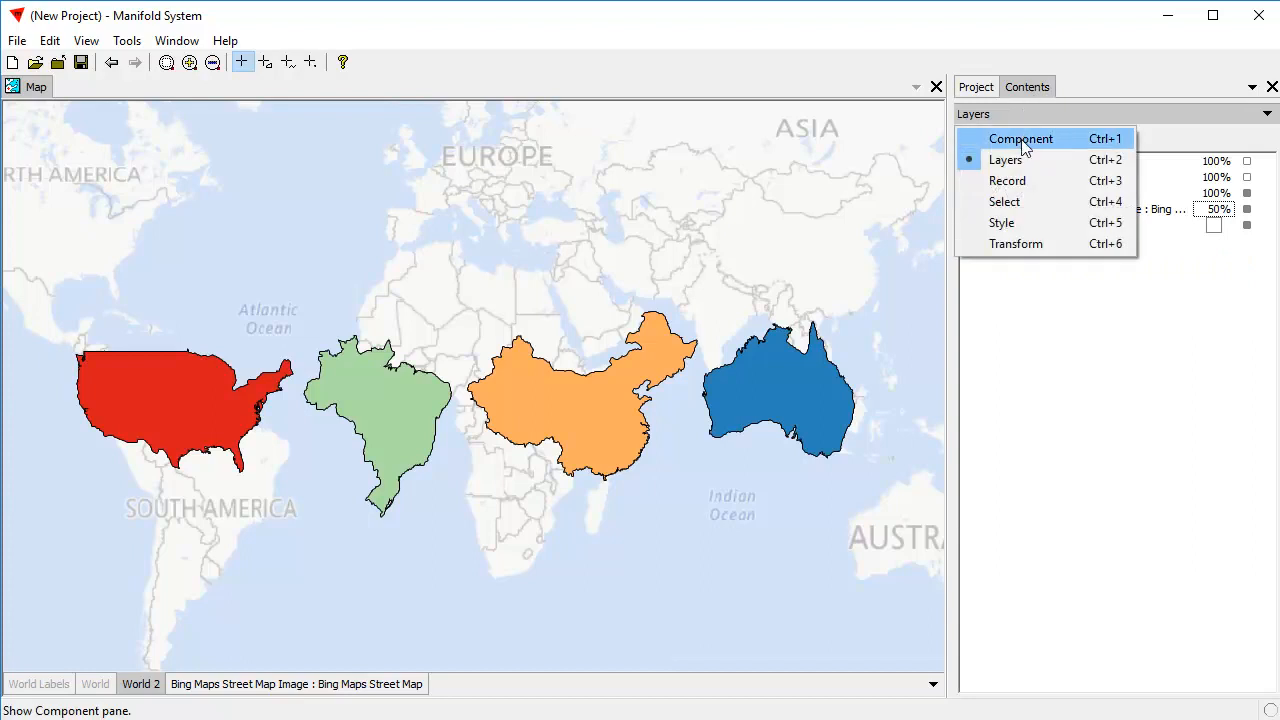
pyautogui.click(1036, 226)
pyautogui.click(1045, 182)
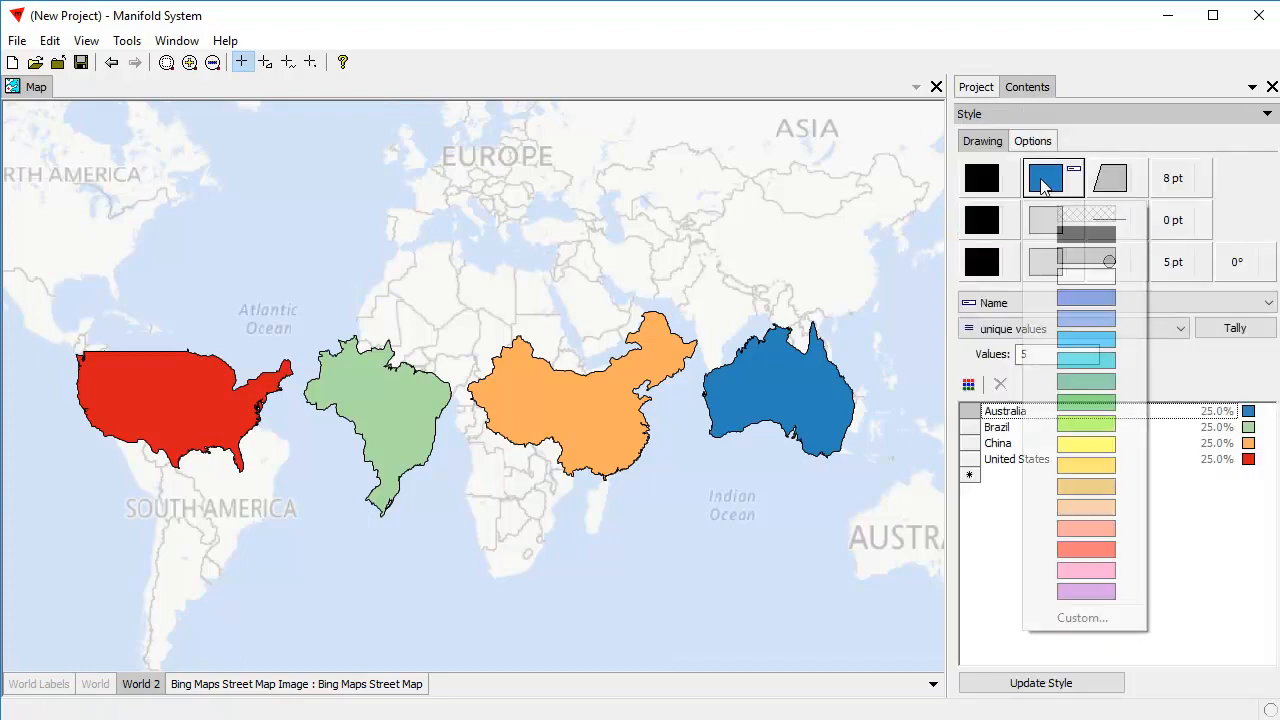
pyautogui.click(1090, 244)
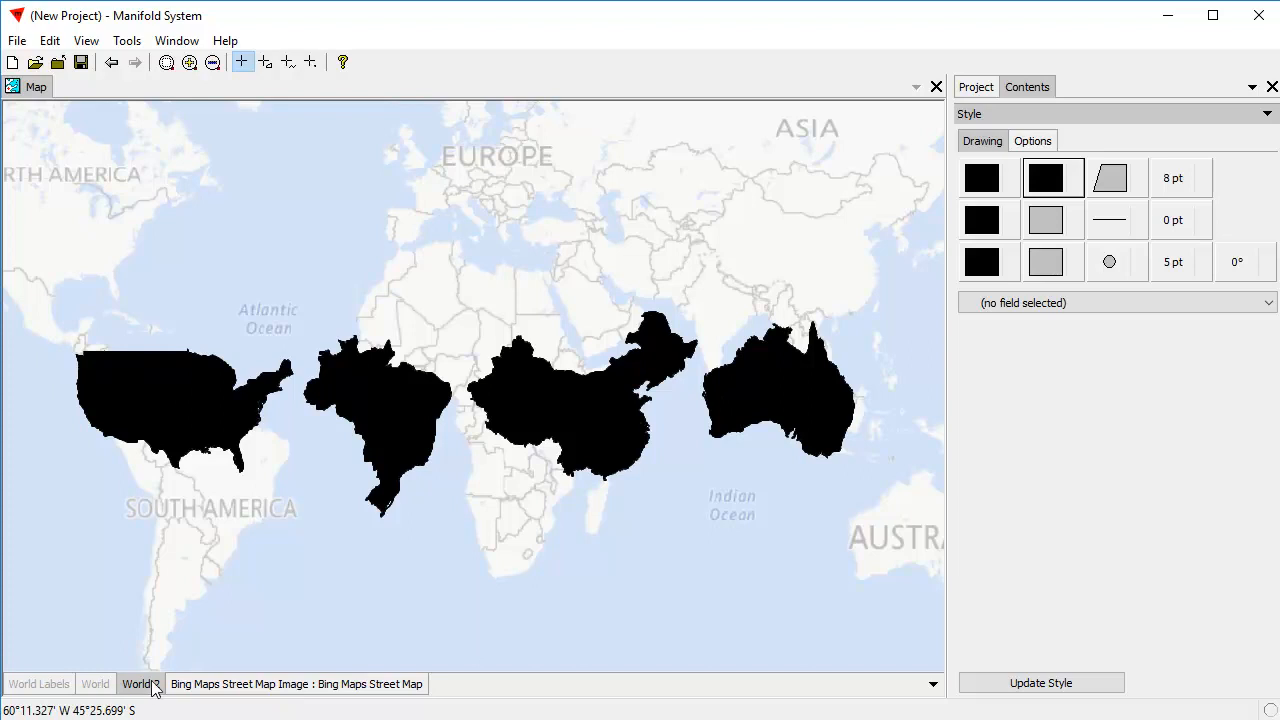
pyautogui.keyDown('shift'); pyautogui.click(105, 684); pyautogui.keyUp('shift')
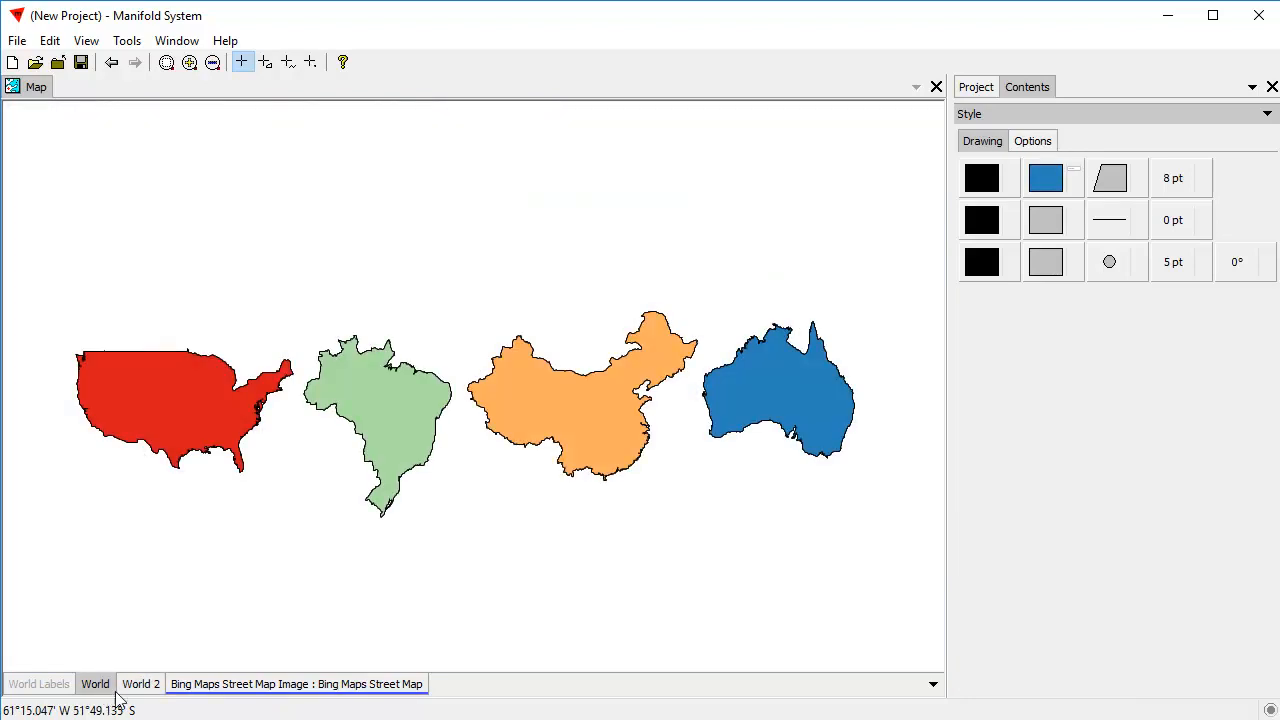
pyautogui.click(147, 688)
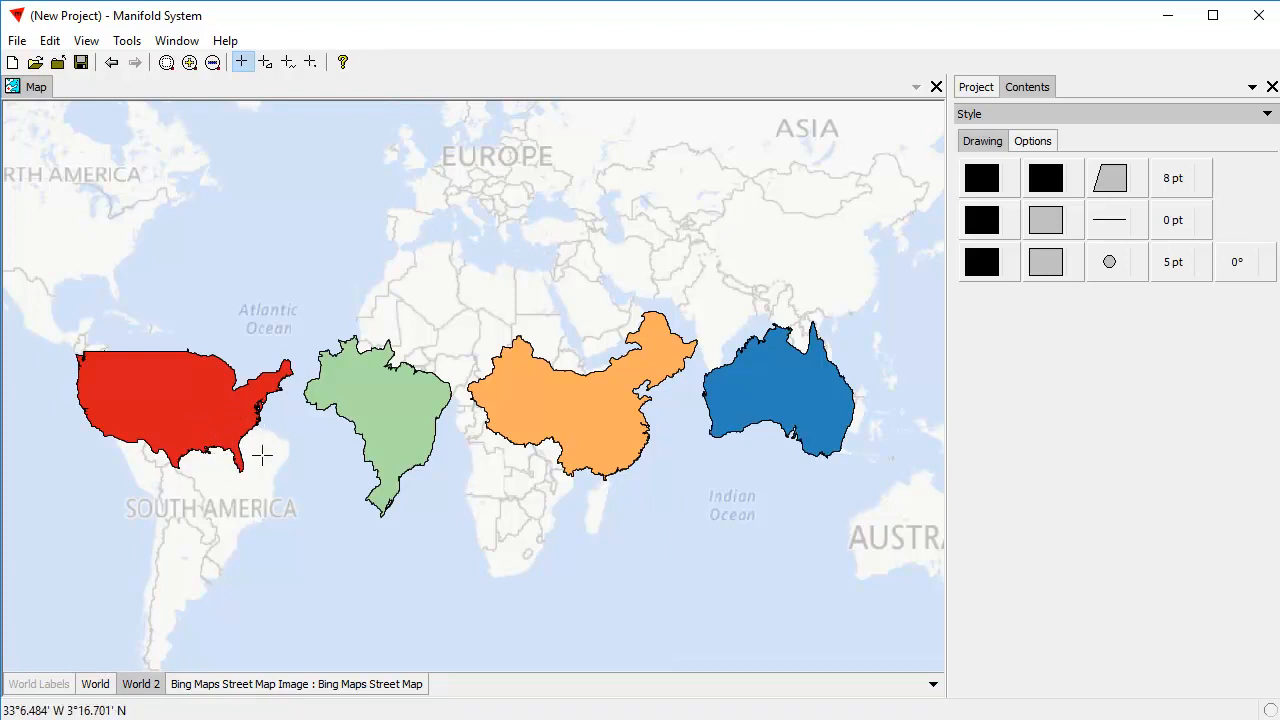
# Set up a Shift transform on the Geom field of World 2 with Shift X of 4000.
pyautogui.click(995, 116)
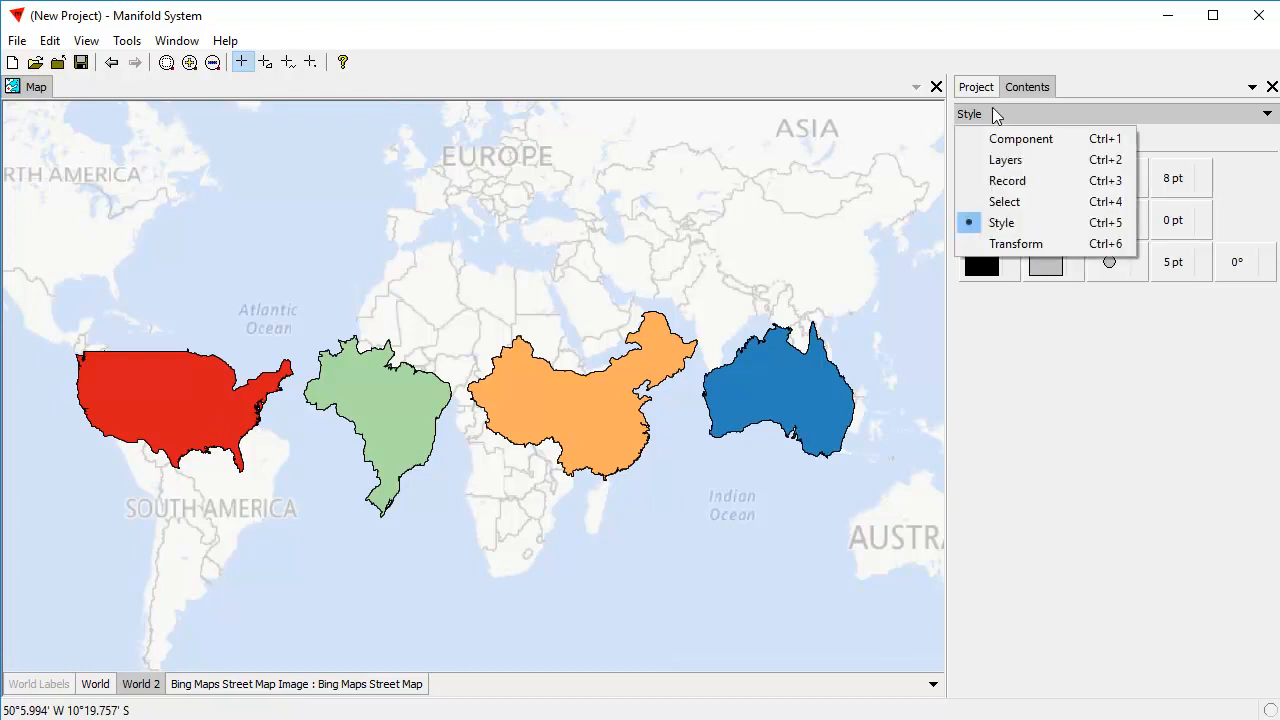
pyautogui.click(1016, 245)
pyautogui.moveTo(1267, 245); pyautogui.dragTo(1277, 383)
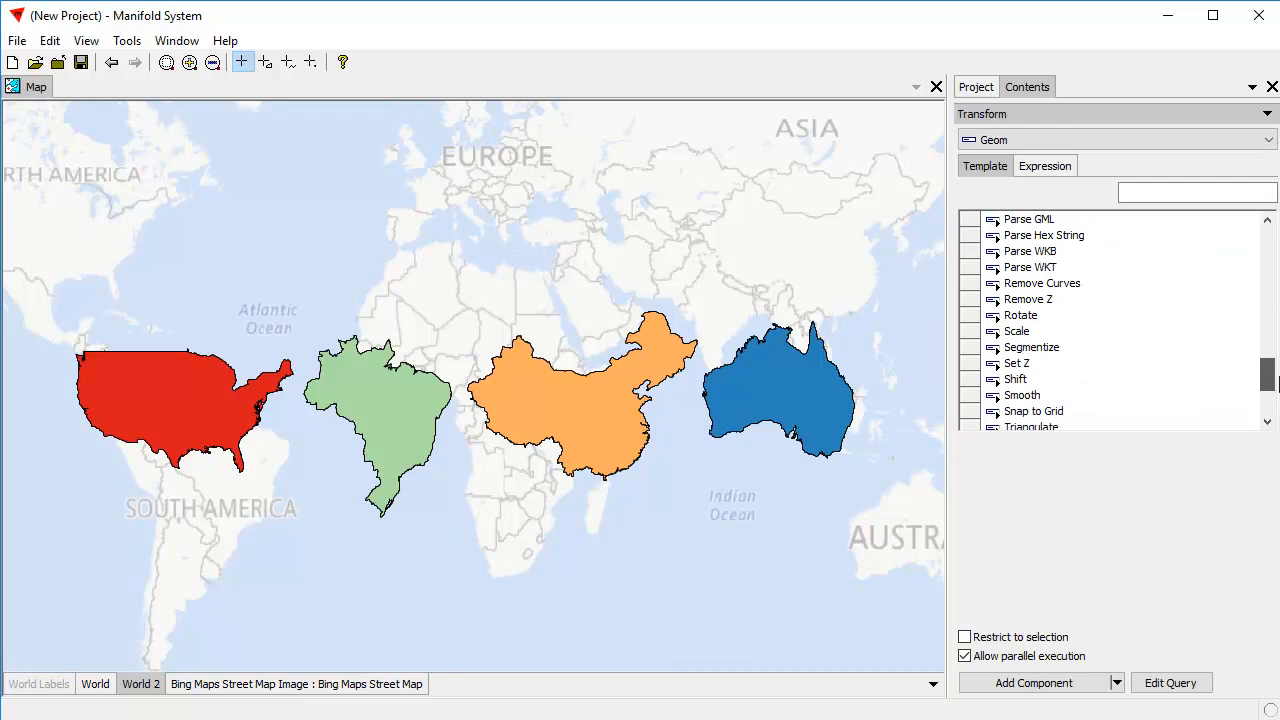
pyautogui.click(1016, 380)
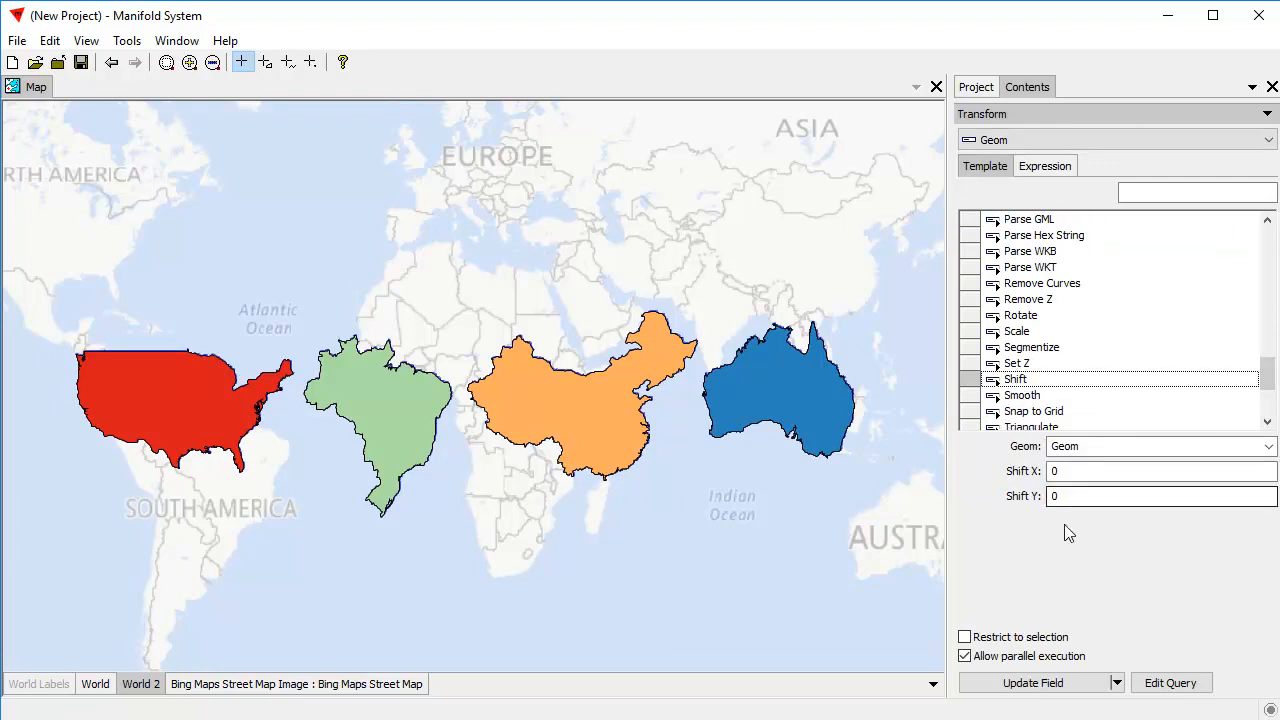
pyautogui.doubleClick(1094, 470)
pyautogui.write('4000')
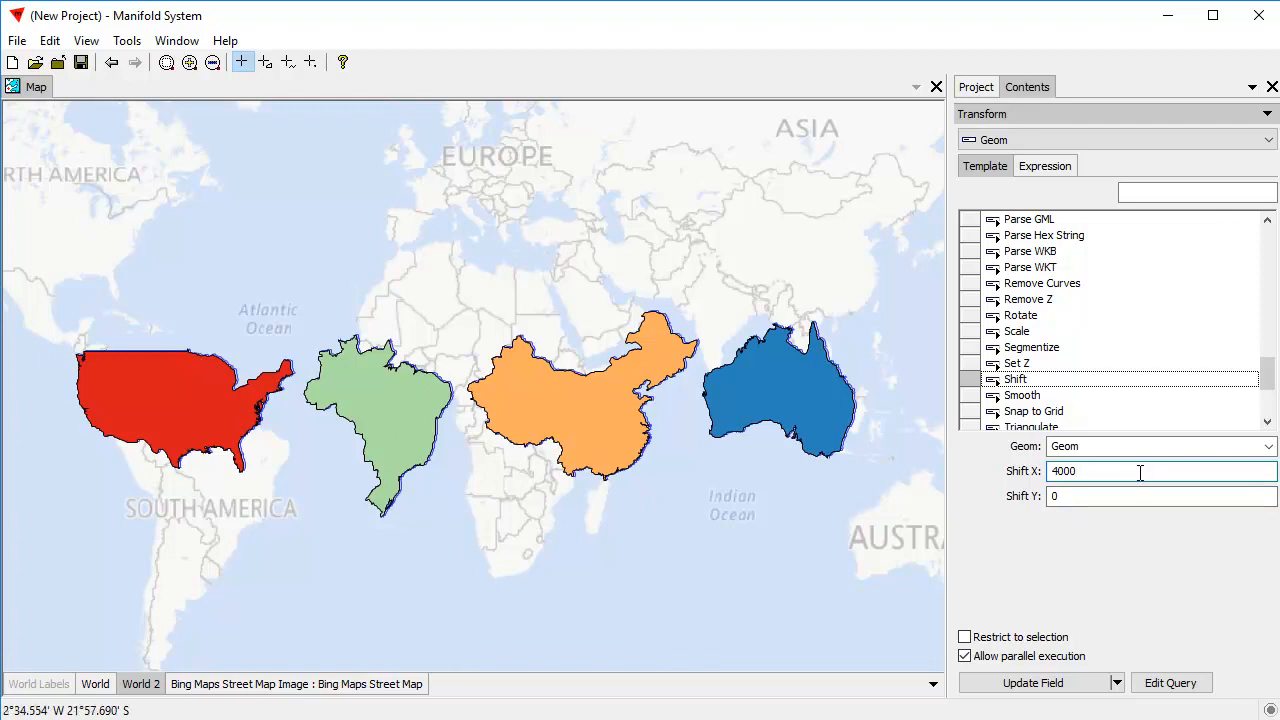
pyautogui.write('0')
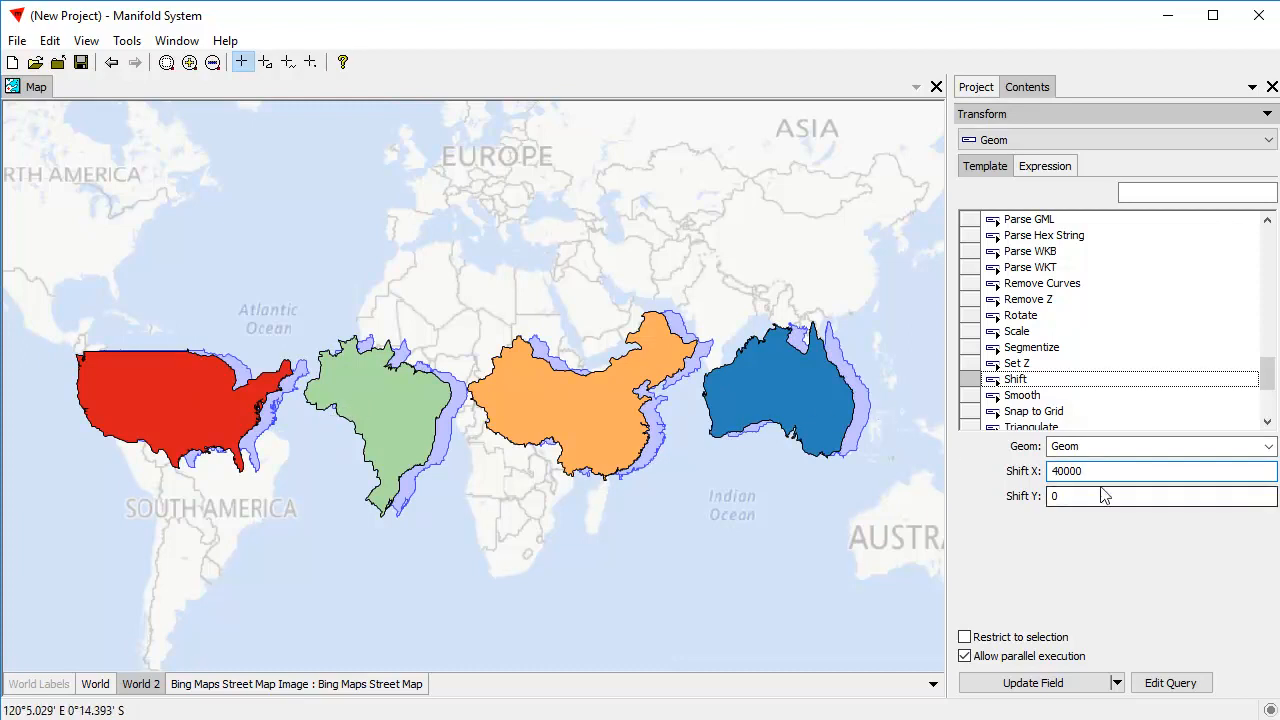
pyautogui.press('BackSpace')
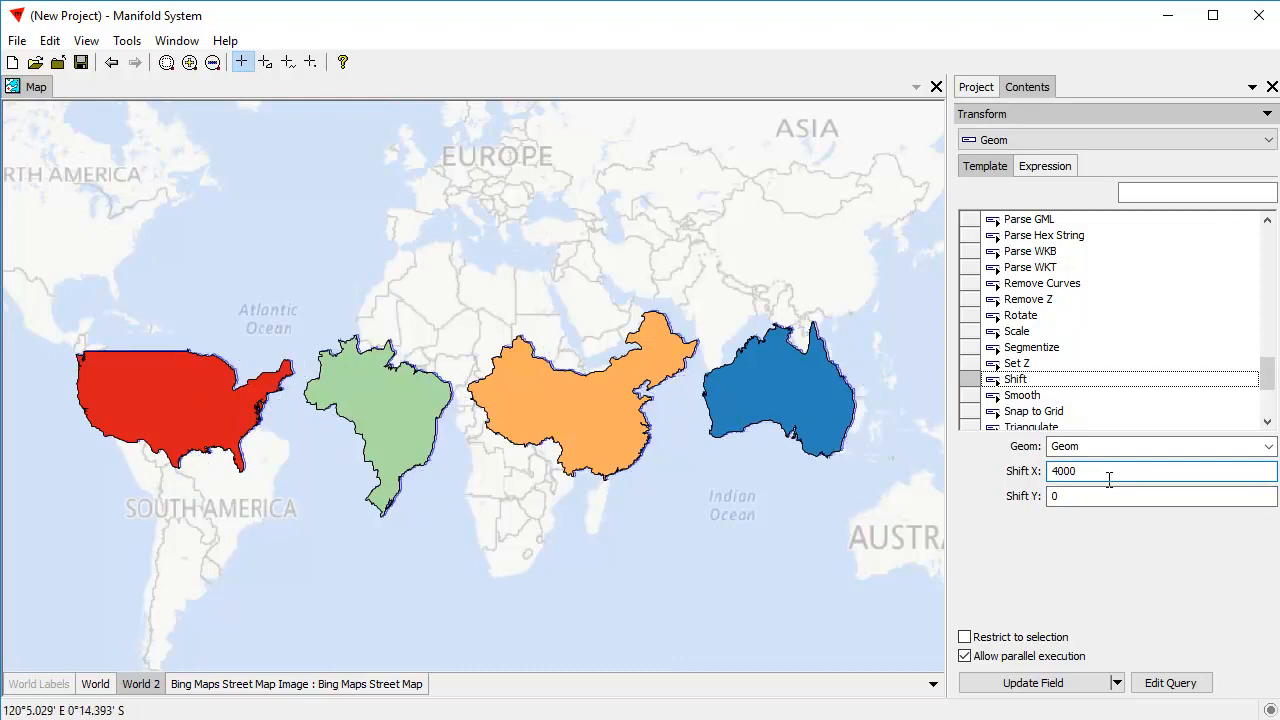
pyautogui.press('Tab')
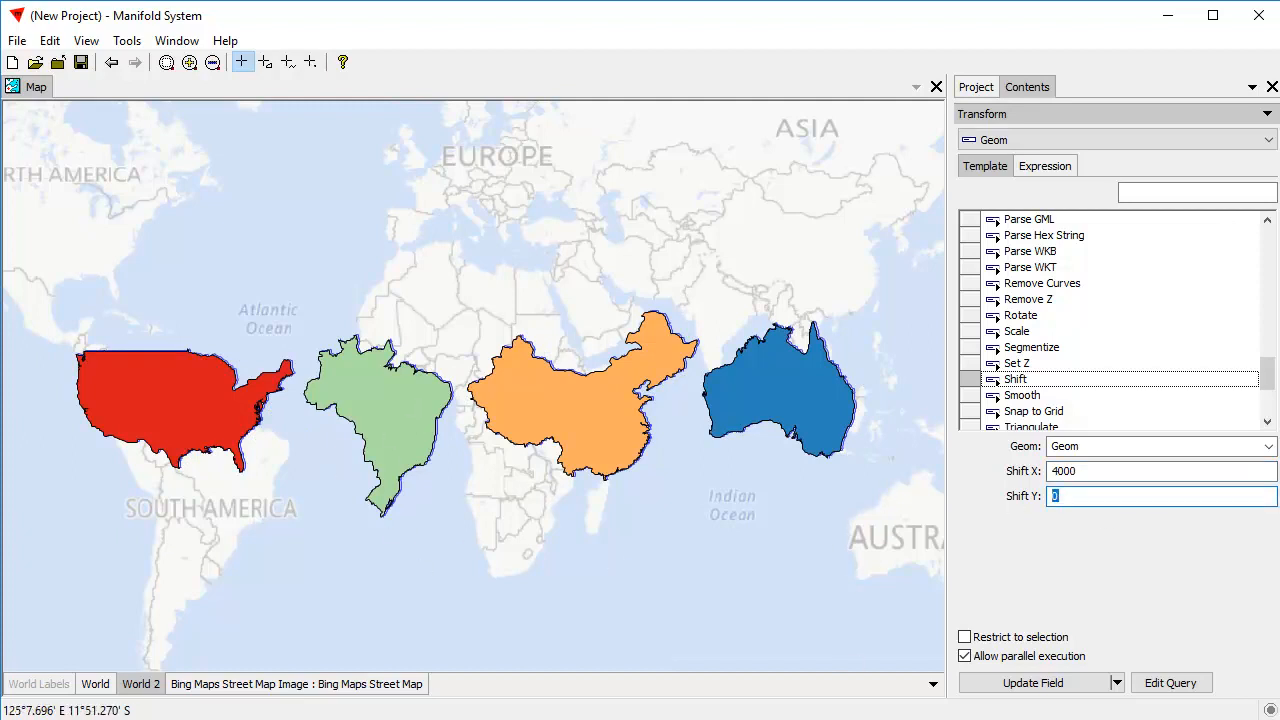
# Set Shift Y to -6000 and apply the transform to the World 2 geometry.
pyautogui.write('-6000')
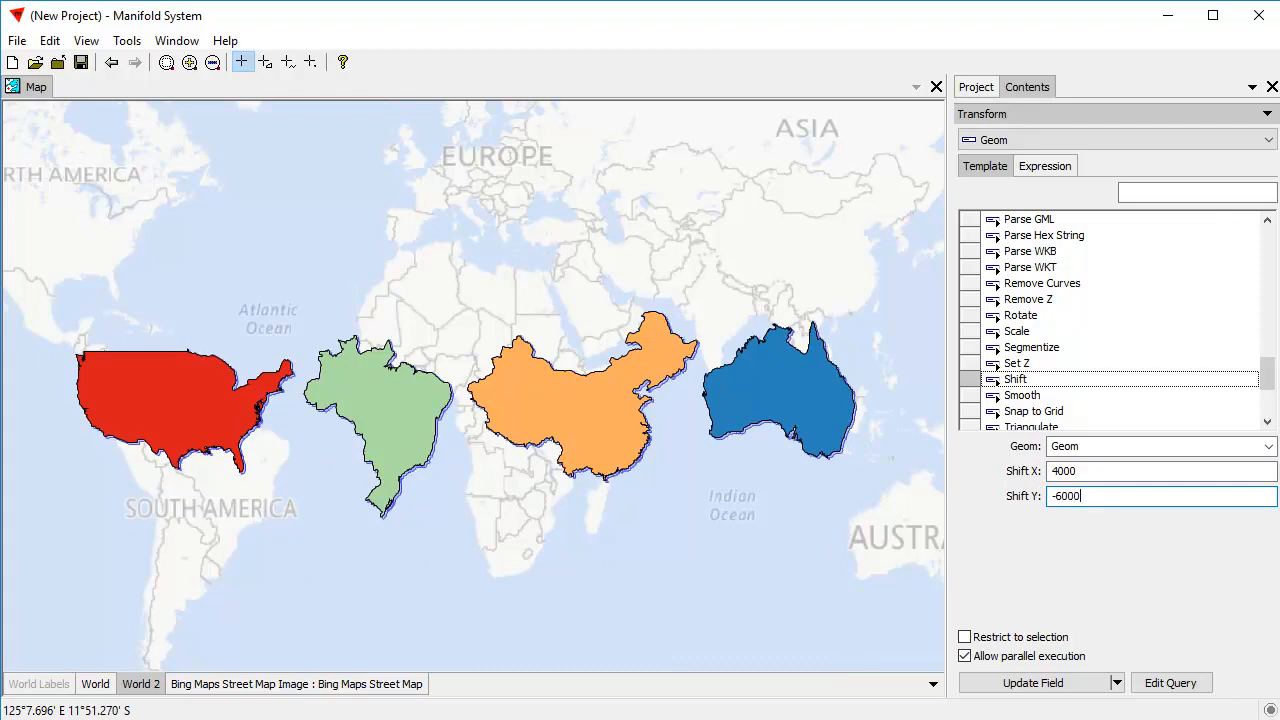
pyautogui.write('0')
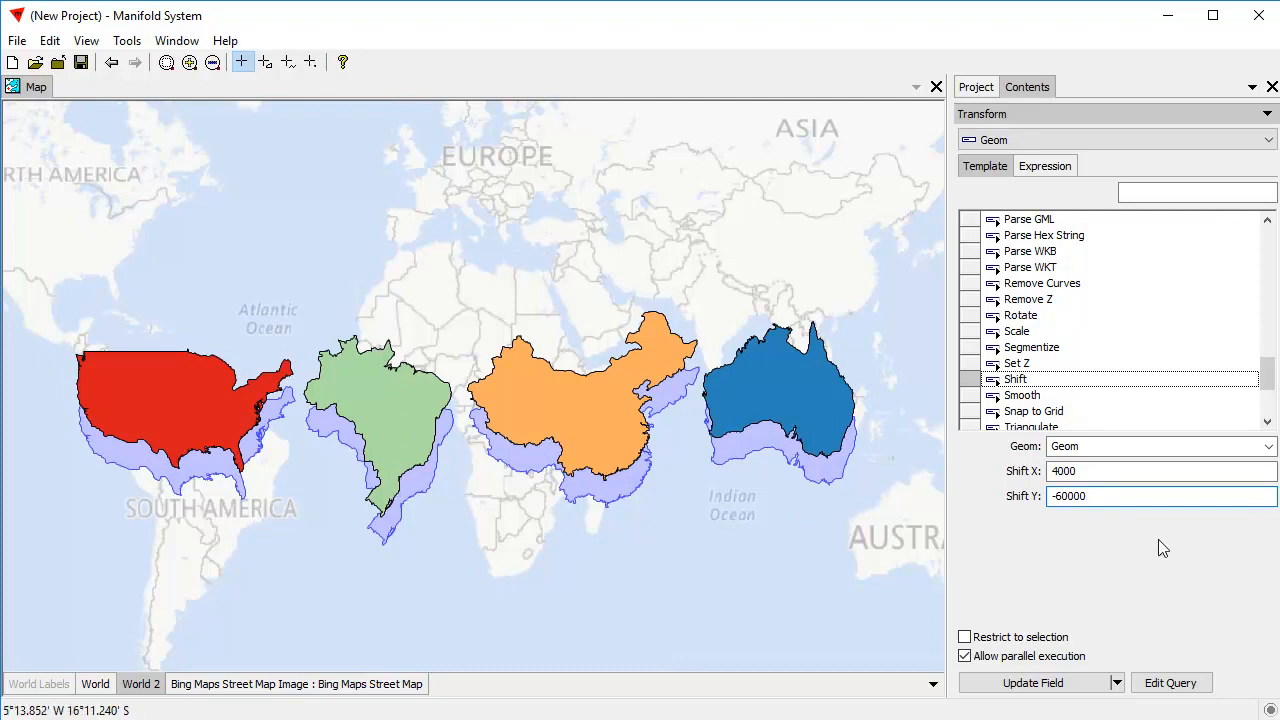
pyautogui.press('BackSpace')
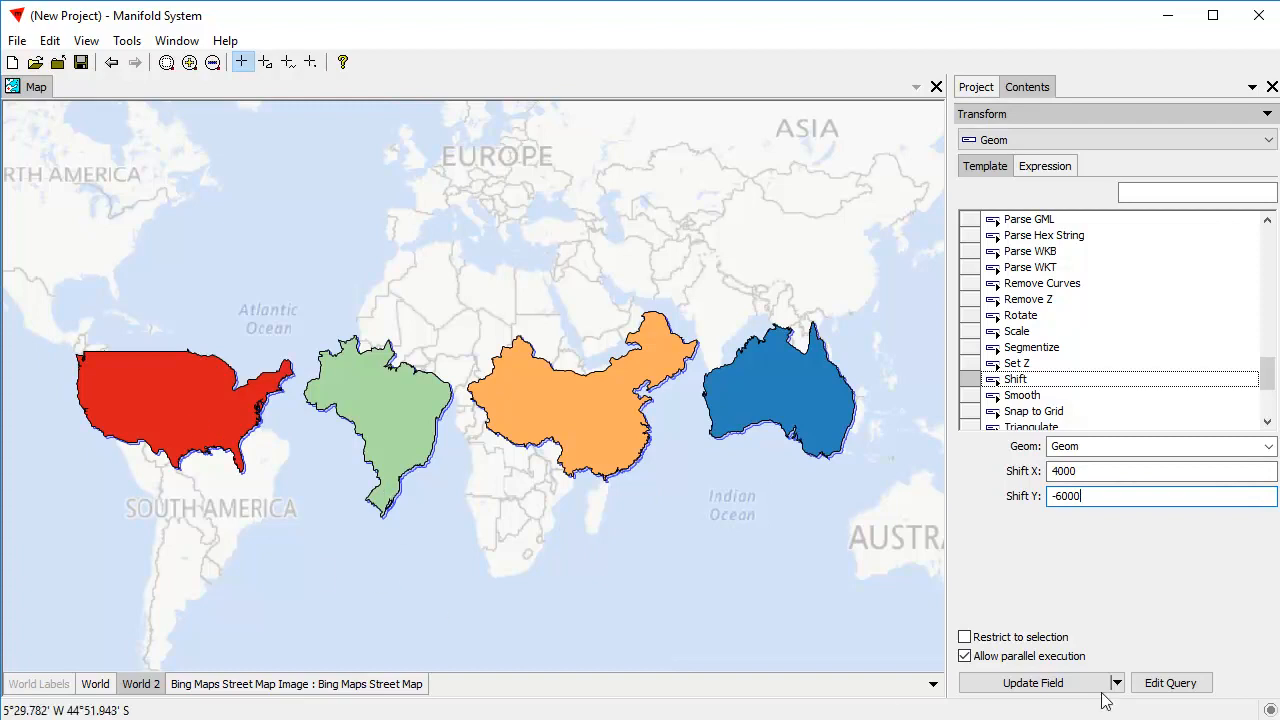
pyautogui.click(1065, 688)
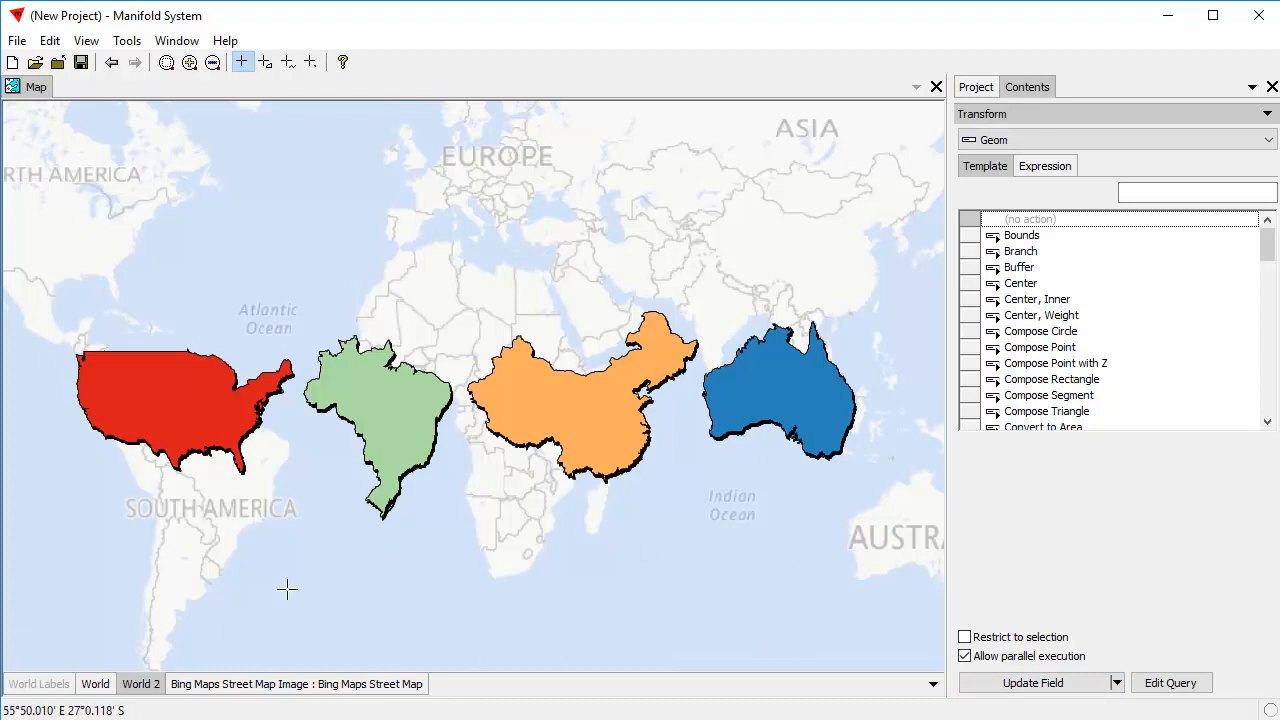
# Show the World Labels layer, hide the Bing Maps Street Map Image layer, and make World the active layer.
pyautogui.keyDown('shift'); pyautogui.click(95, 684); pyautogui.keyUp('shift')
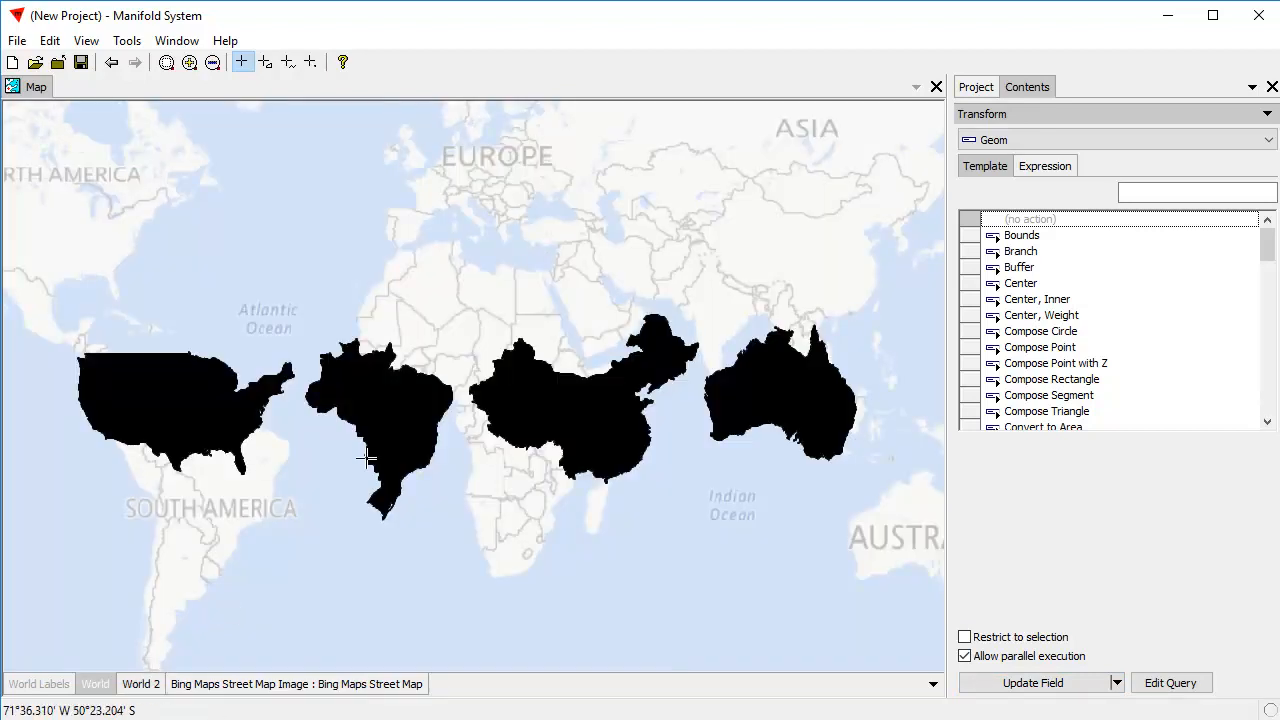
pyautogui.keyDown('shift'); pyautogui.click(106, 684); pyautogui.keyUp('shift')
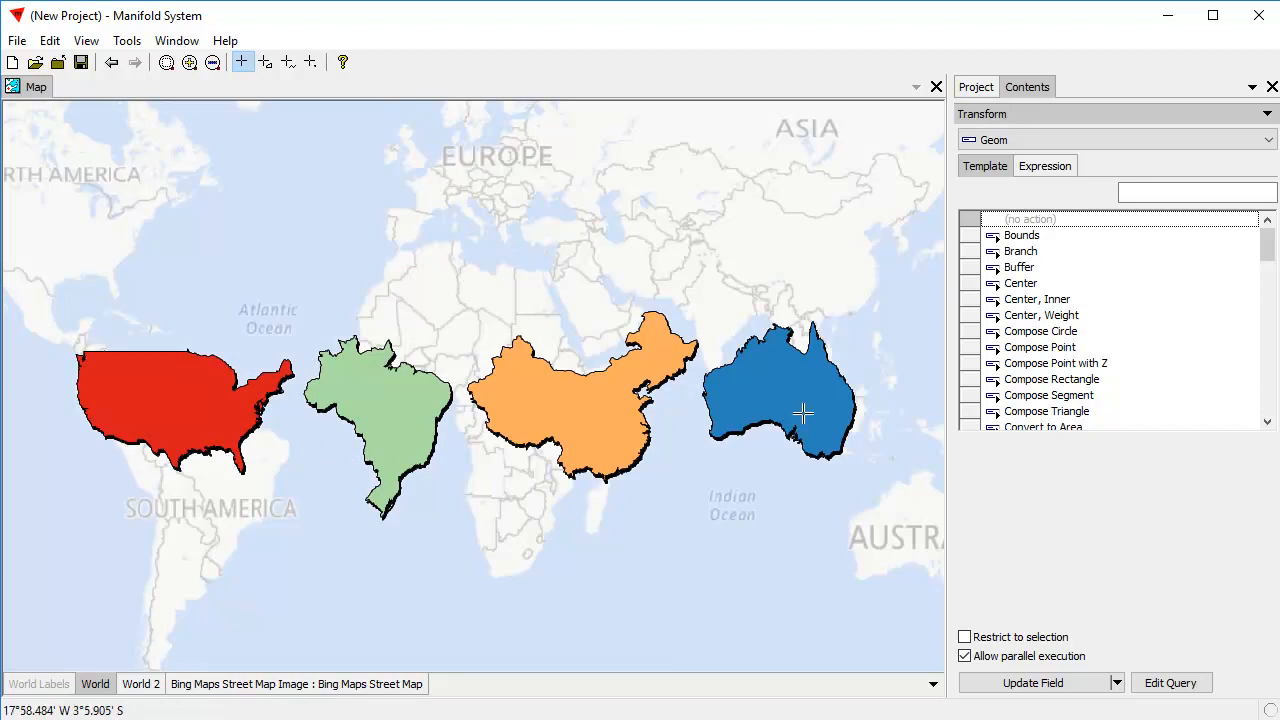
pyautogui.click(52, 684)
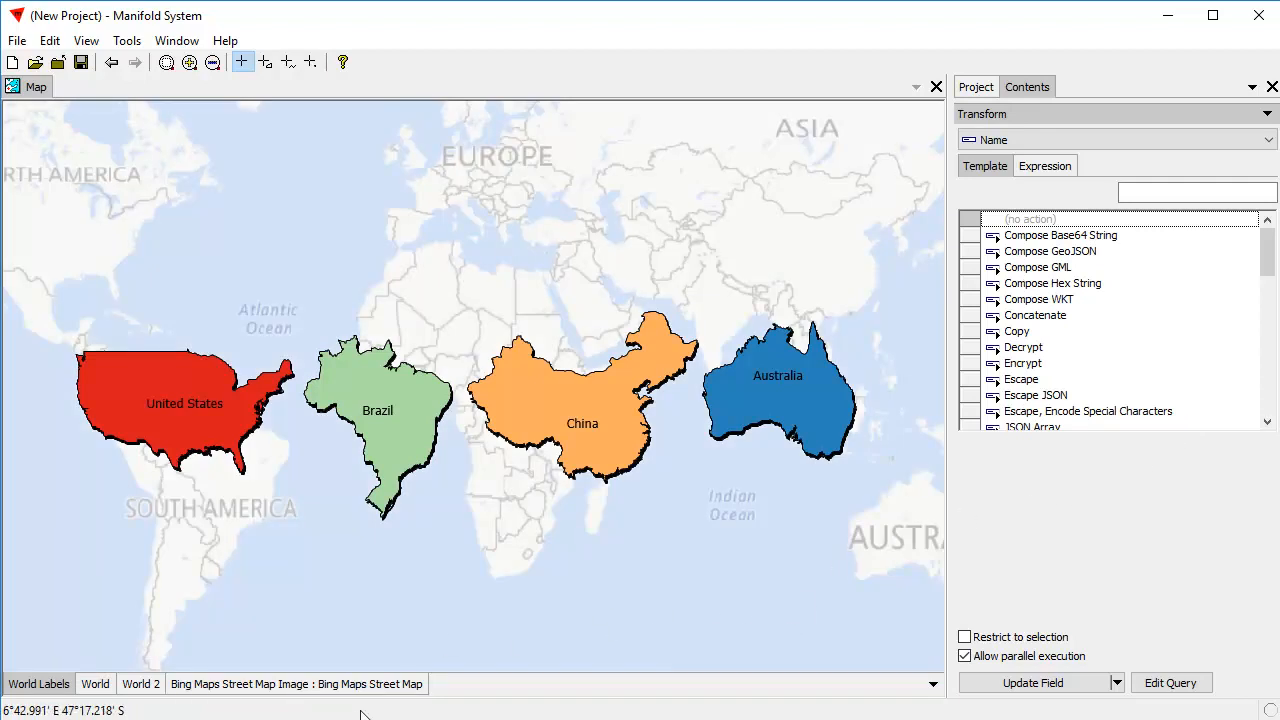
pyautogui.click(376, 685)
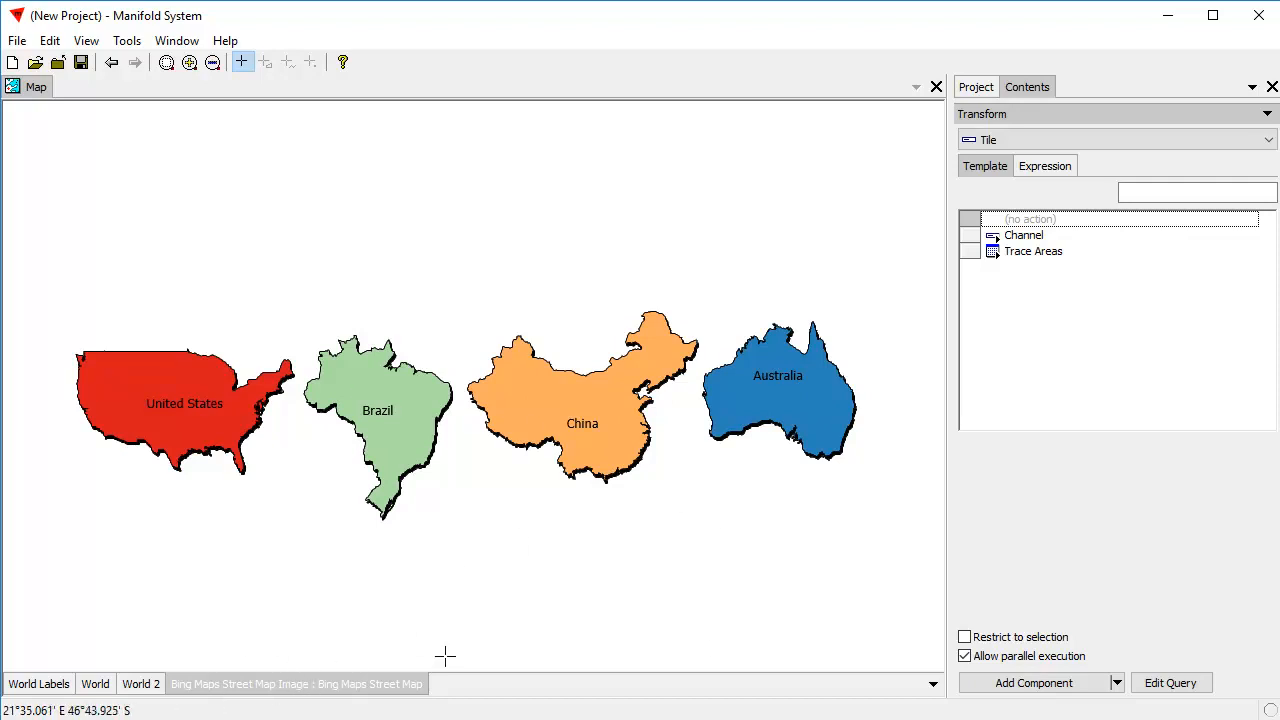
pyautogui.click(95, 684)
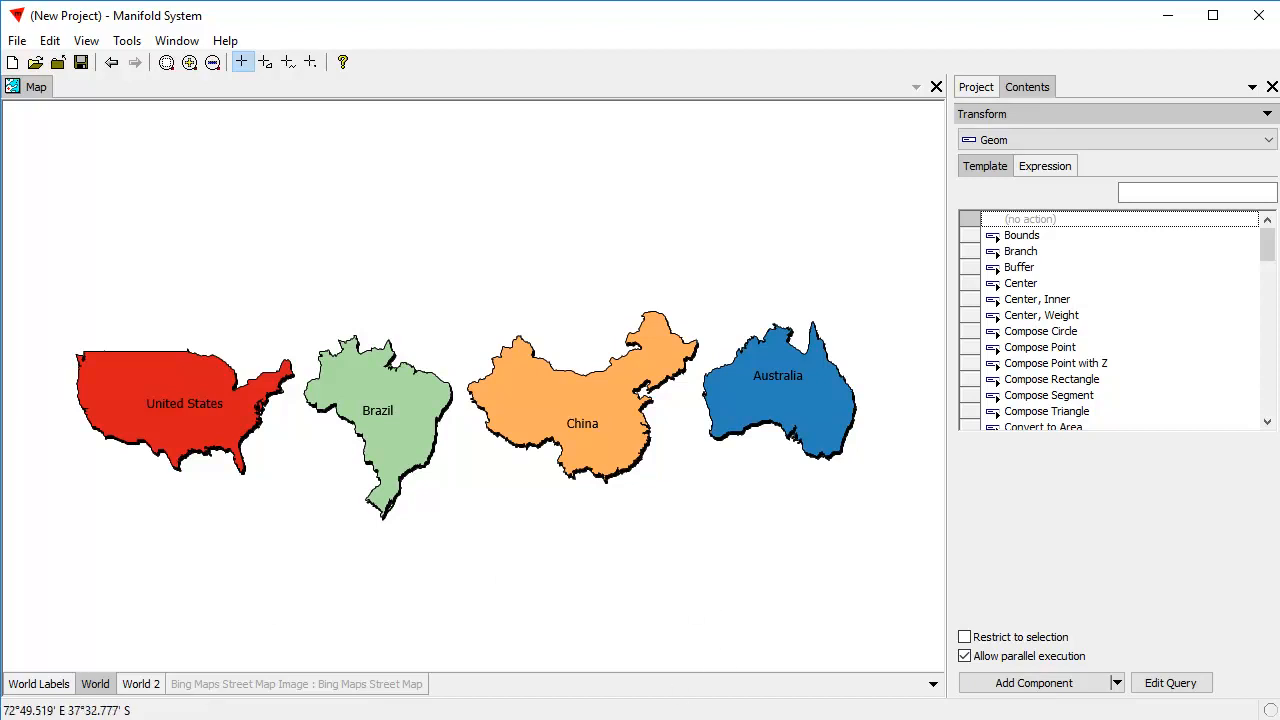
# Switch to the world project window and examine its original World drawing beside the finished map.
pyautogui.hotkey('alt', 'Tab')
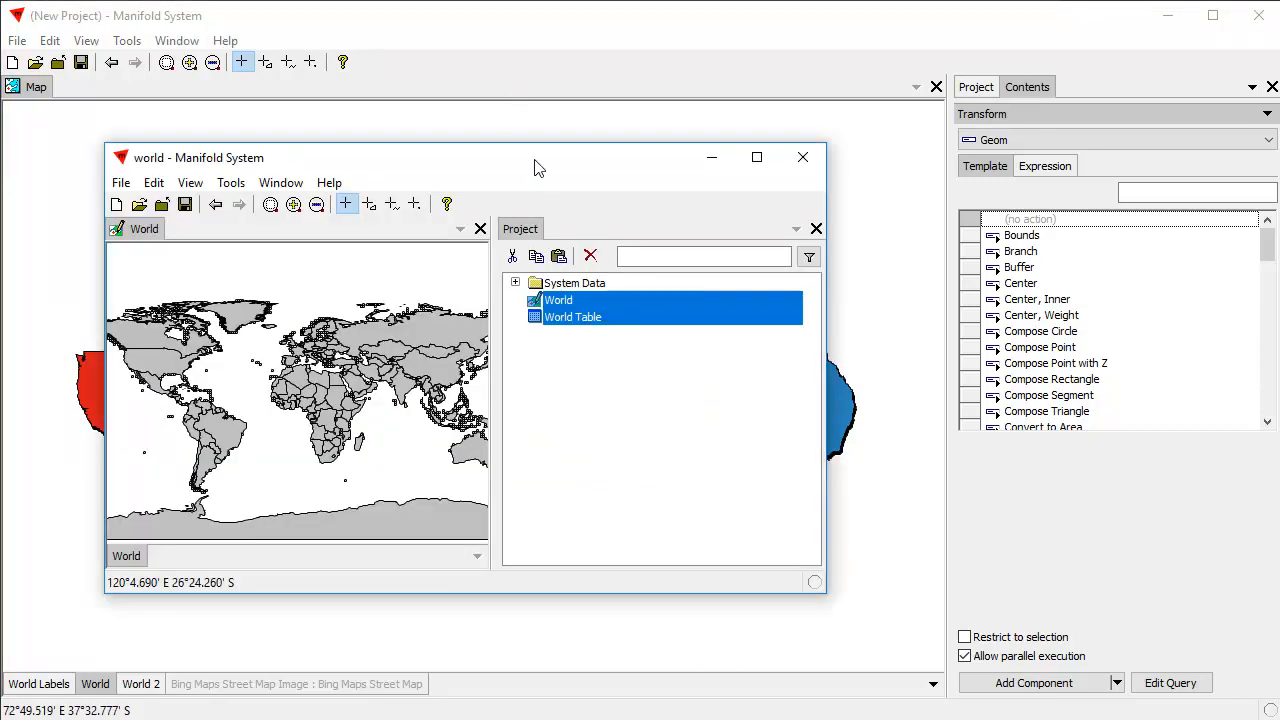
pyautogui.moveTo(535, 167); pyautogui.dragTo(609, 191)
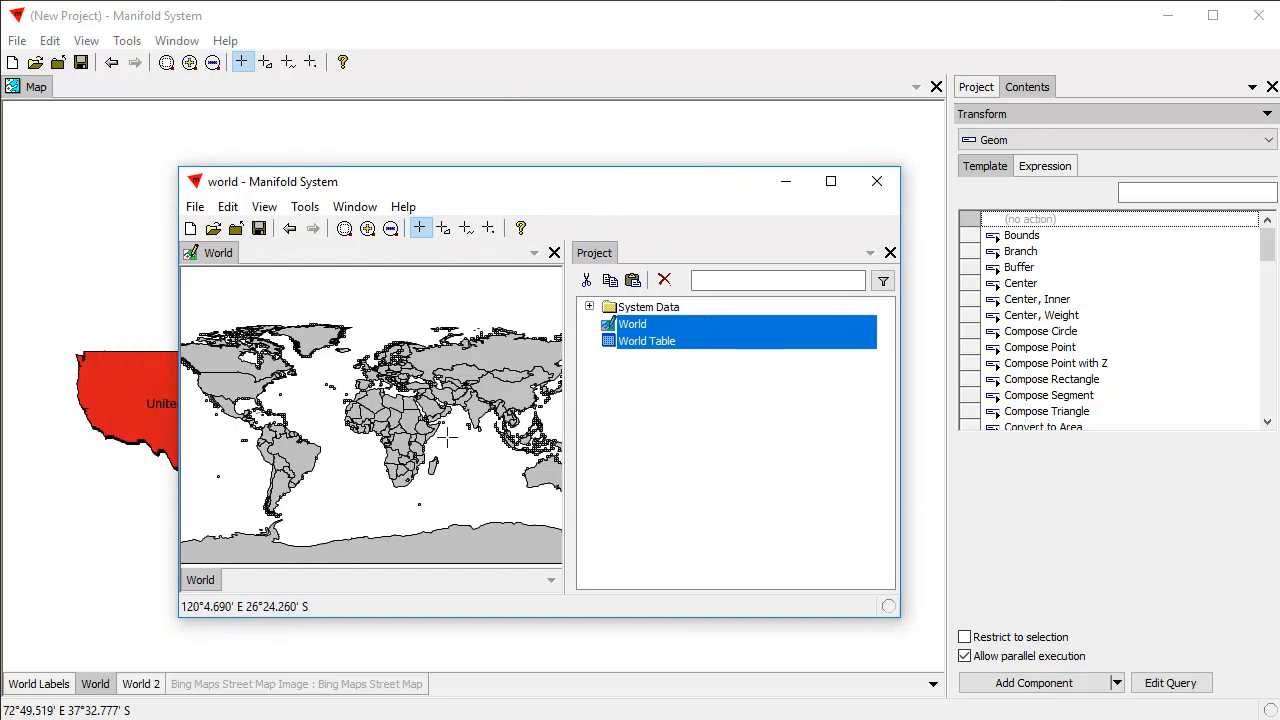
pyautogui.moveTo(327, 322); pyautogui.dragTo(514, 396)
pyautogui.click(396, 418)
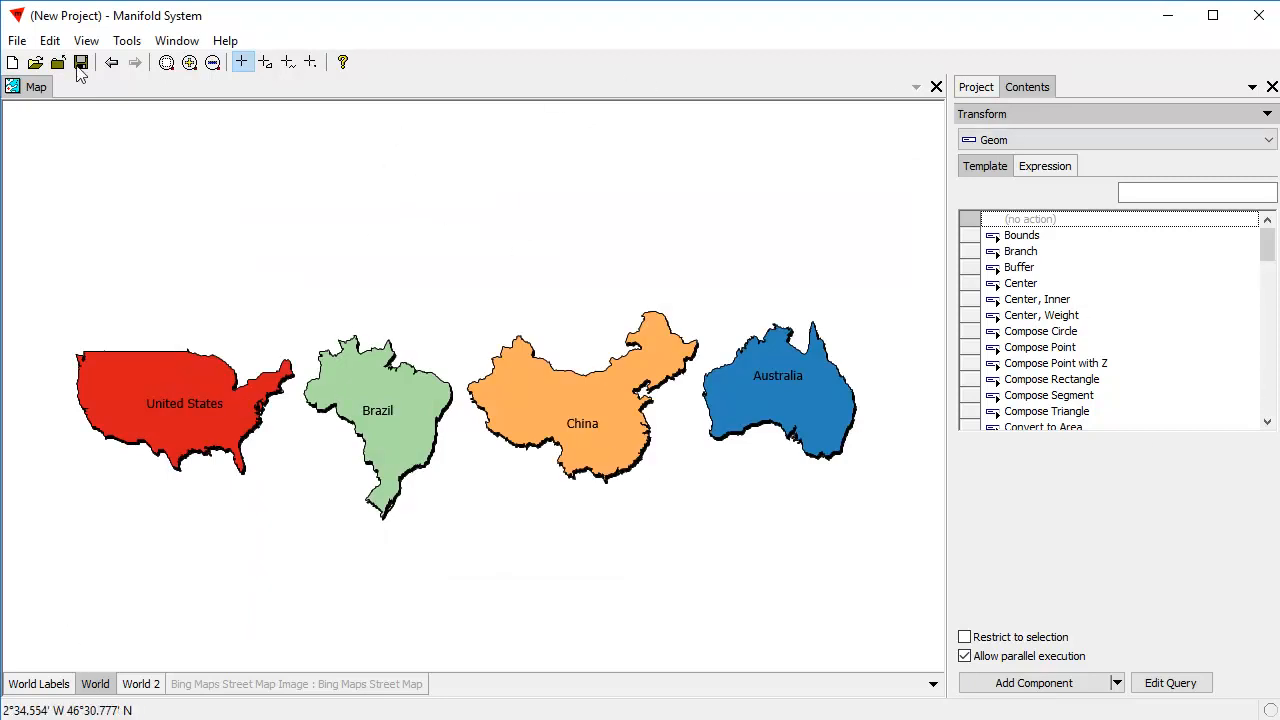
# Paste Russia into the World layer, move its whole outline below the four other countries, and update the record.
pyautogui.click(48, 42)
pyautogui.click(82, 106)
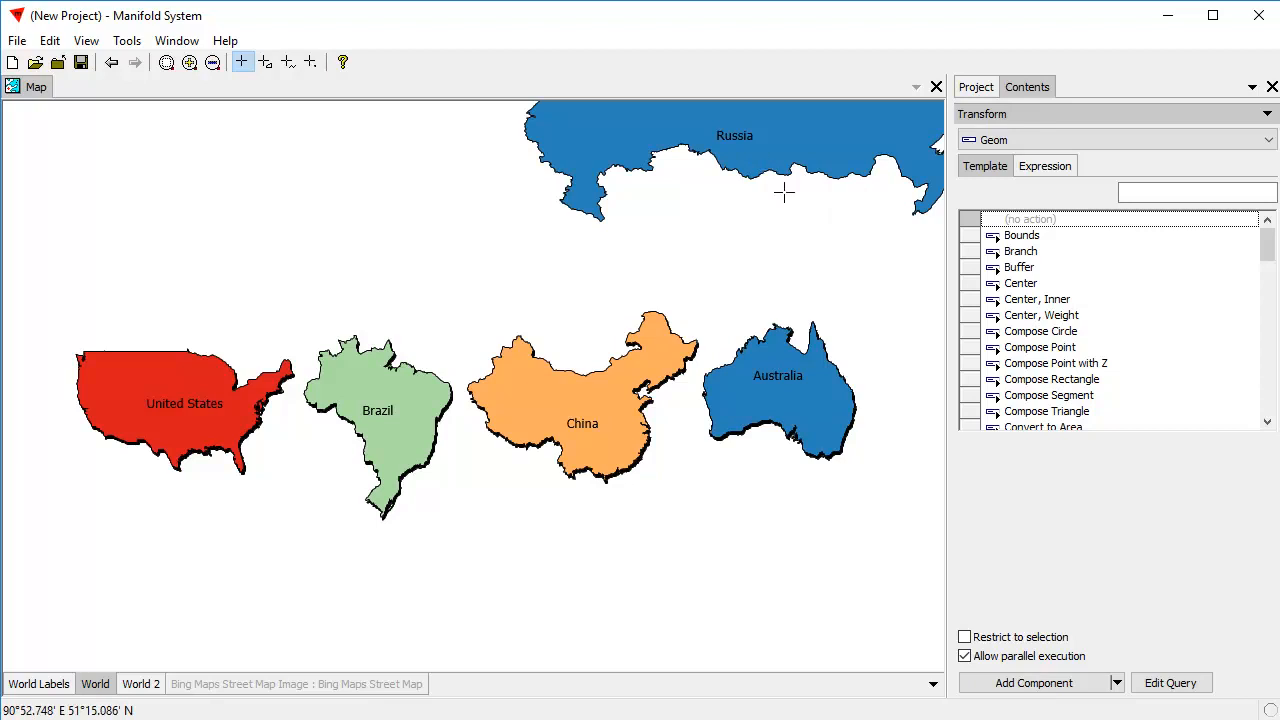
pyautogui.click(766, 150)
pyautogui.click(1226, 408)
pyautogui.hotkey('ctrl', 'a')
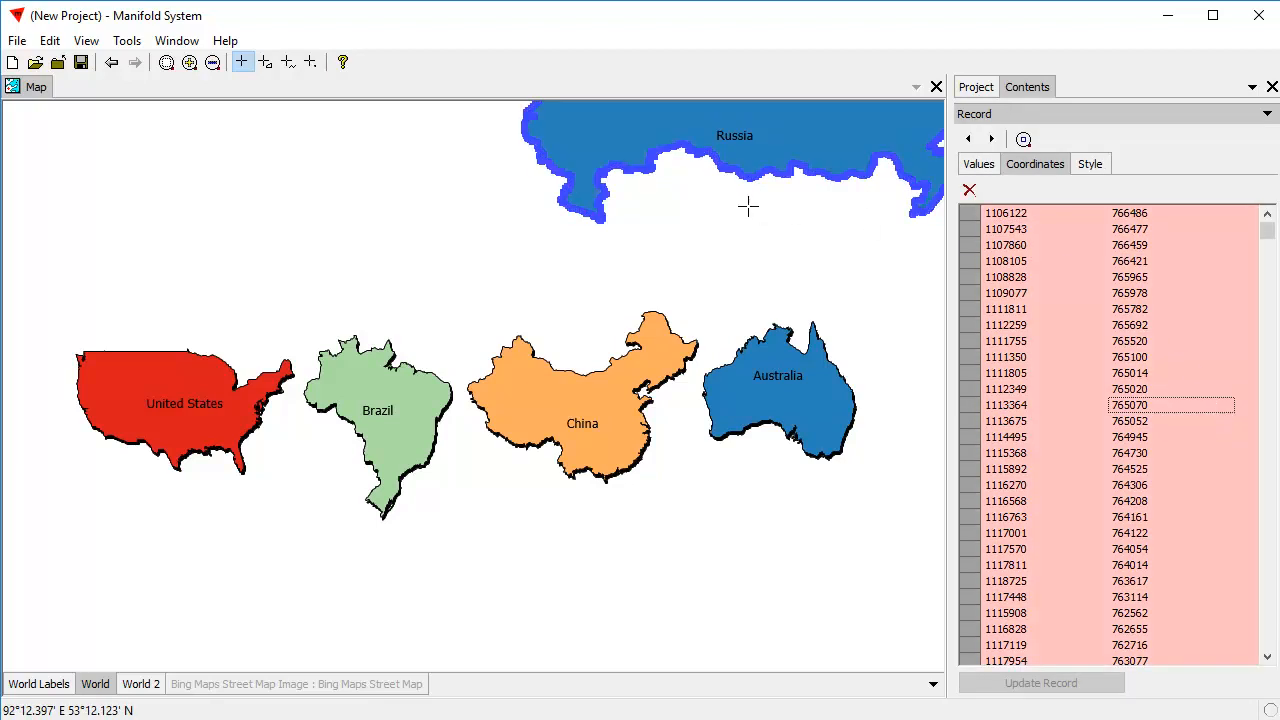
pyautogui.moveTo(768, 175)
pyautogui.mouseDown()
pyautogui.moveTo(755, 295)
pyautogui.moveTo(360, 680)
pyautogui.moveTo(380, 671)
pyautogui.moveTo(435, 490)
pyautogui.moveTo(413, 534)
pyautogui.mouseUp()
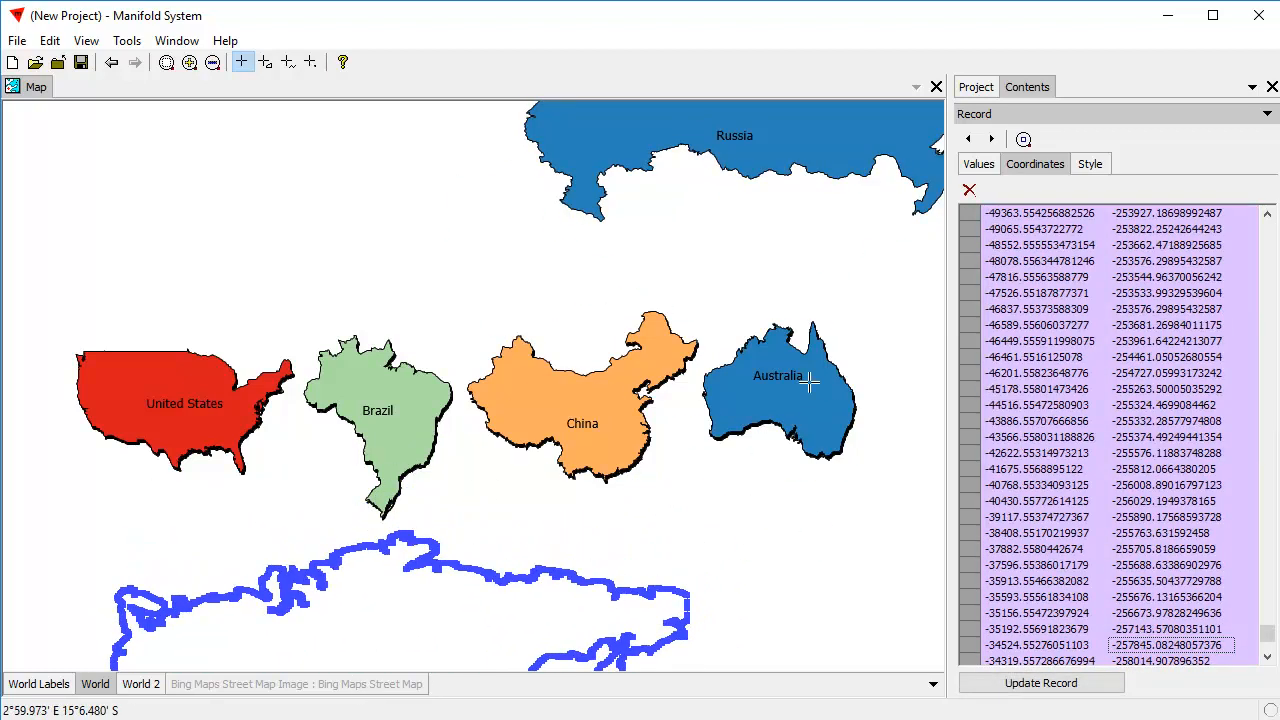
pyautogui.click(1041, 688)
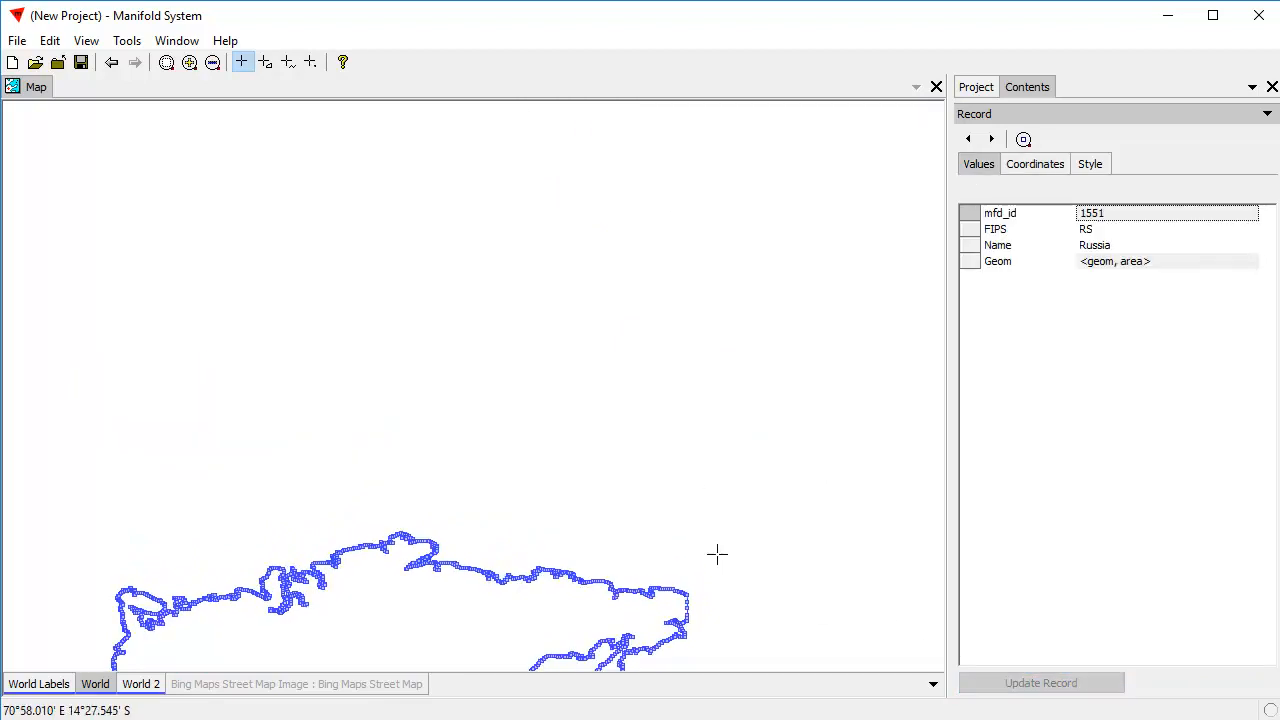
pyautogui.moveTo(625, 535); pyautogui.dragTo(683, 345)
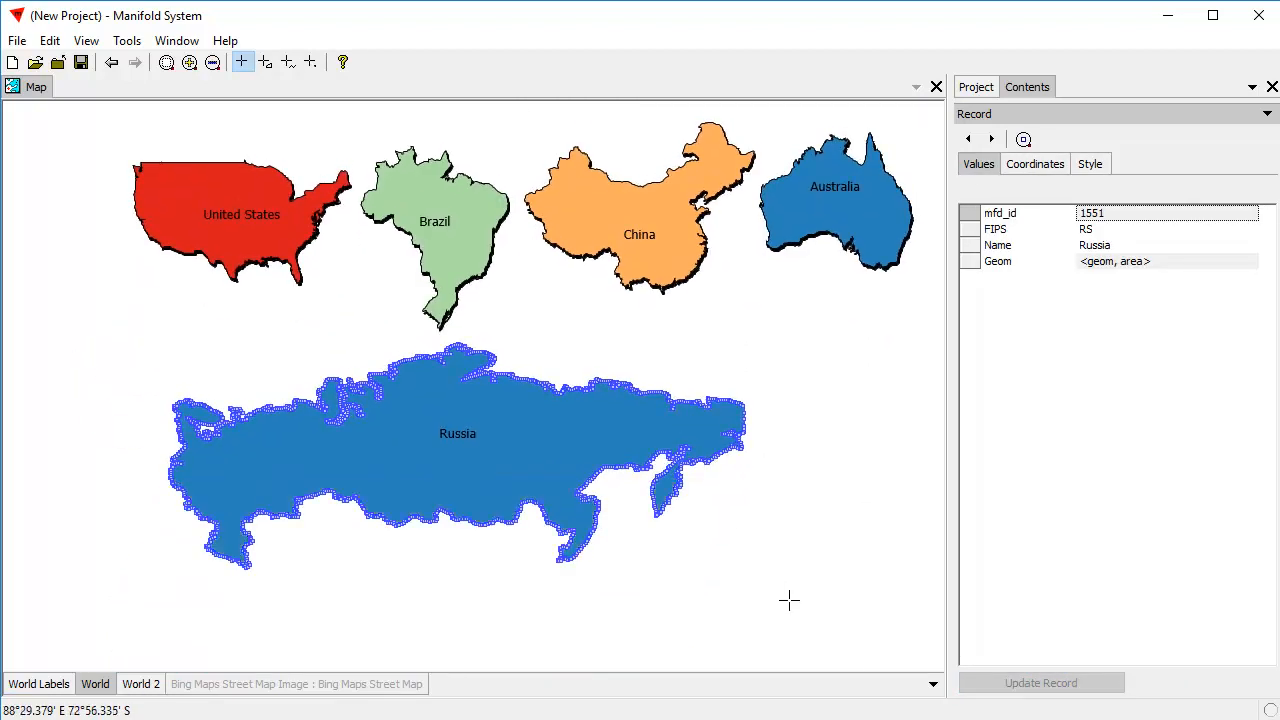
pyautogui.click(789, 596)
pyautogui.moveTo(829, 397); pyautogui.dragTo(777, 439)
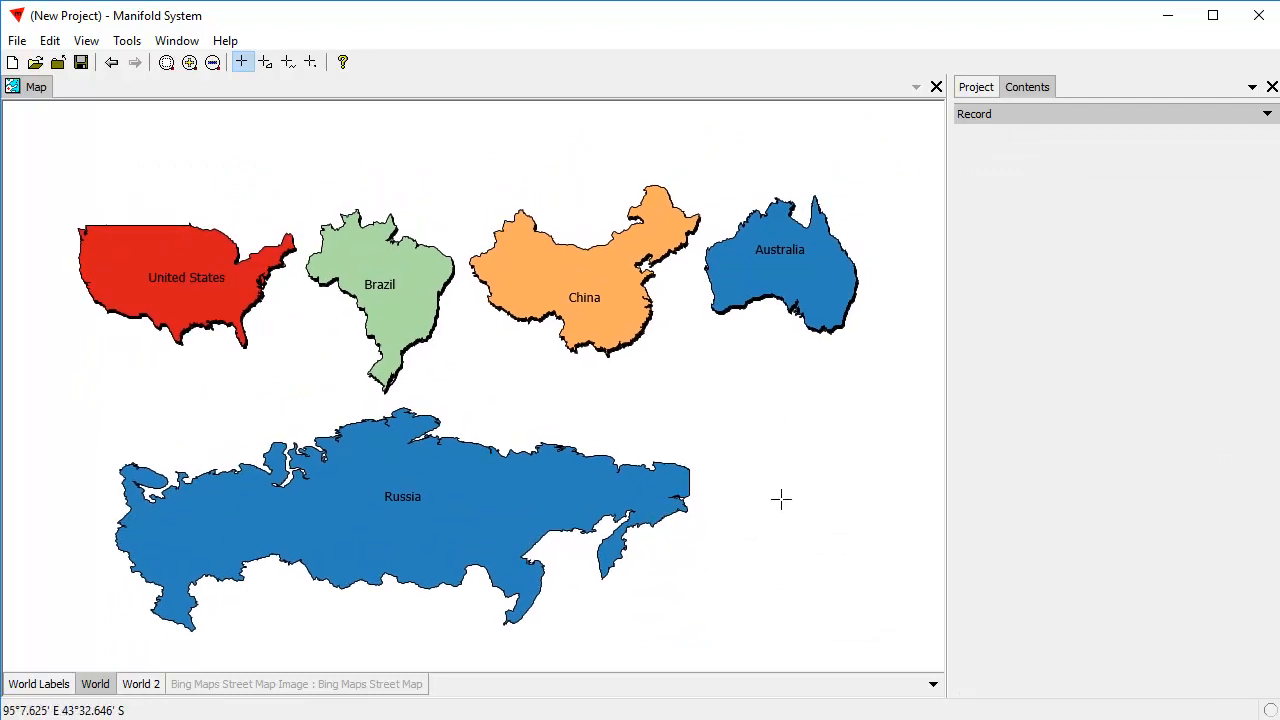
# Move Russia's outline slightly farther south, save the new coordinates to its record, and deselect it.
pyautogui.click(481, 520)
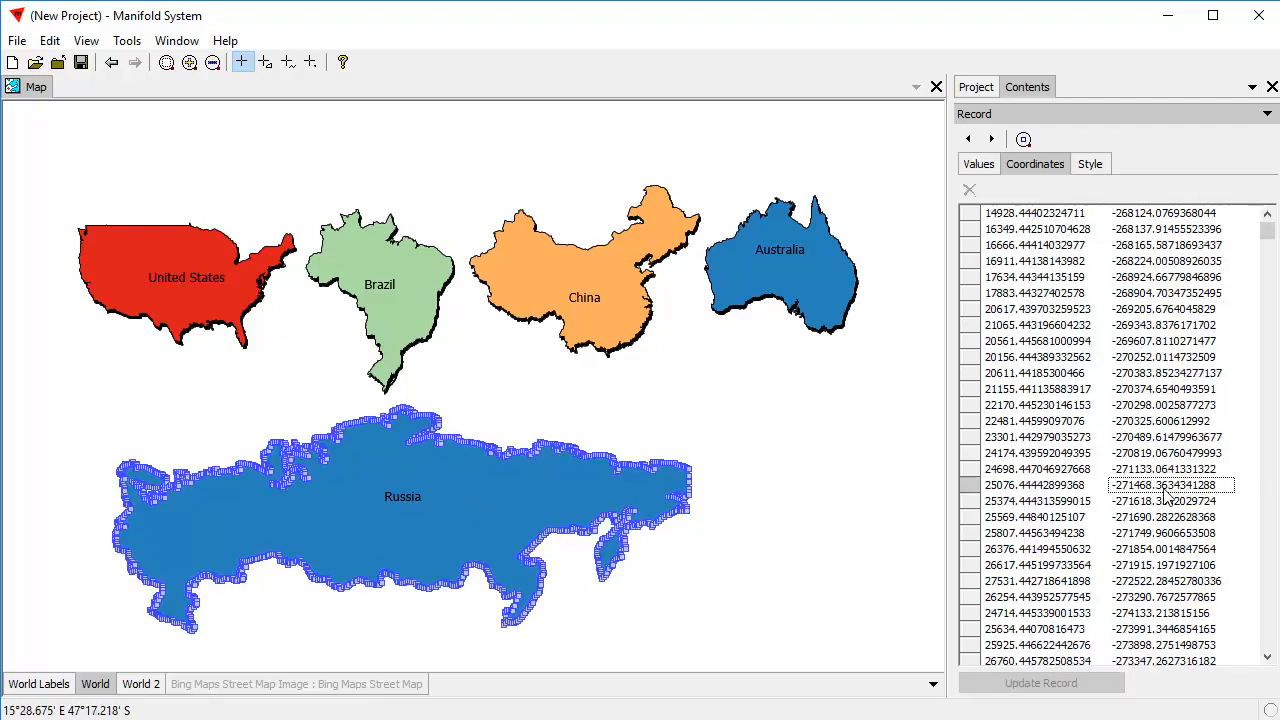
pyautogui.moveTo(428, 421); pyautogui.dragTo(438, 448)
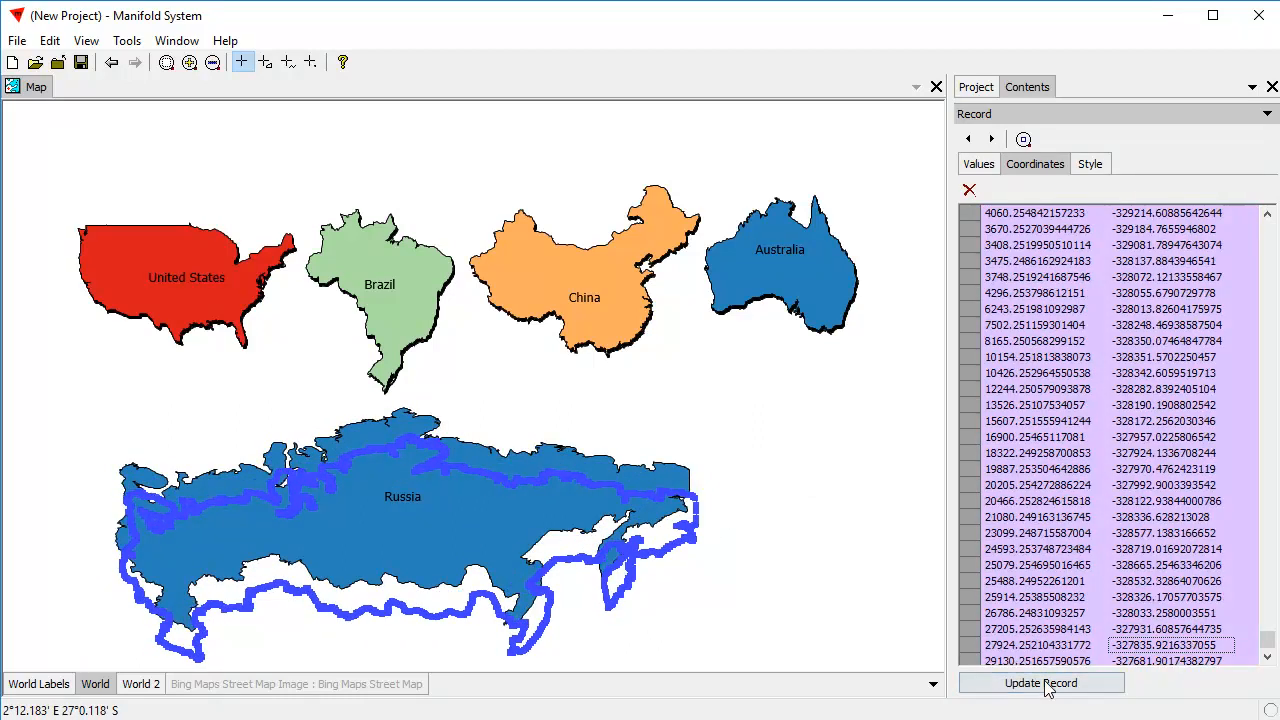
pyautogui.click(1041, 683)
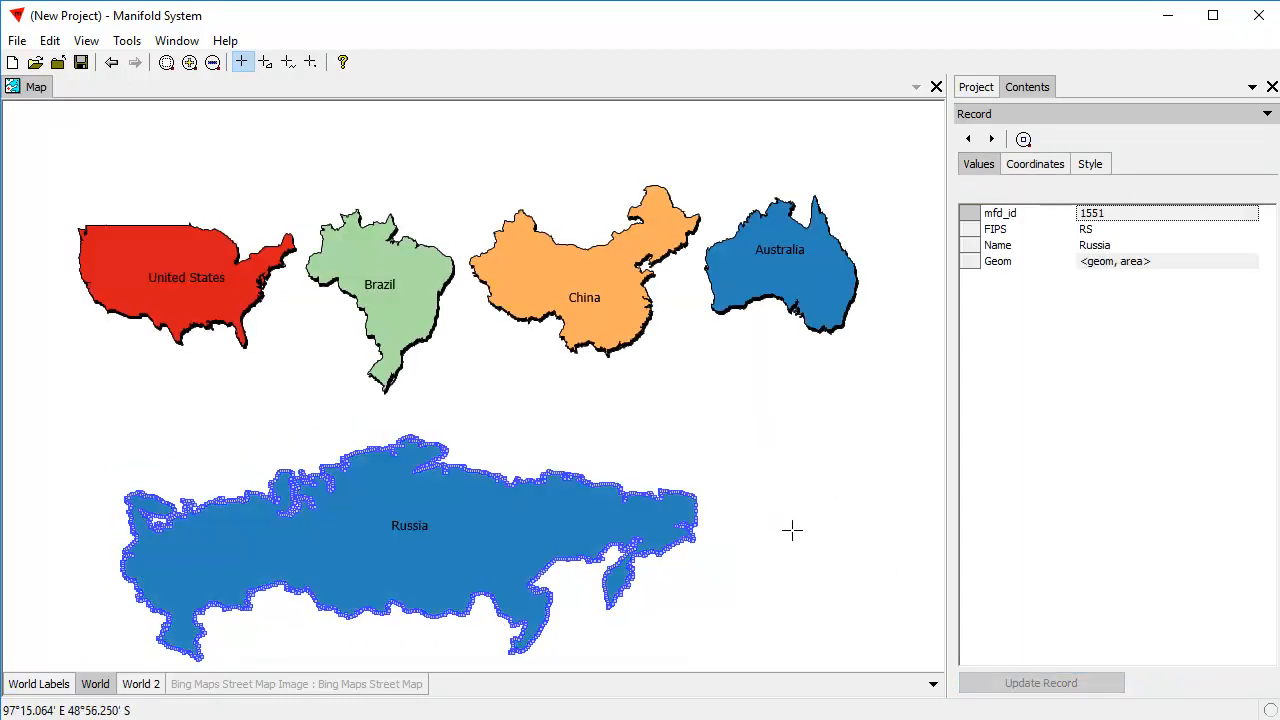
pyautogui.click(793, 530)
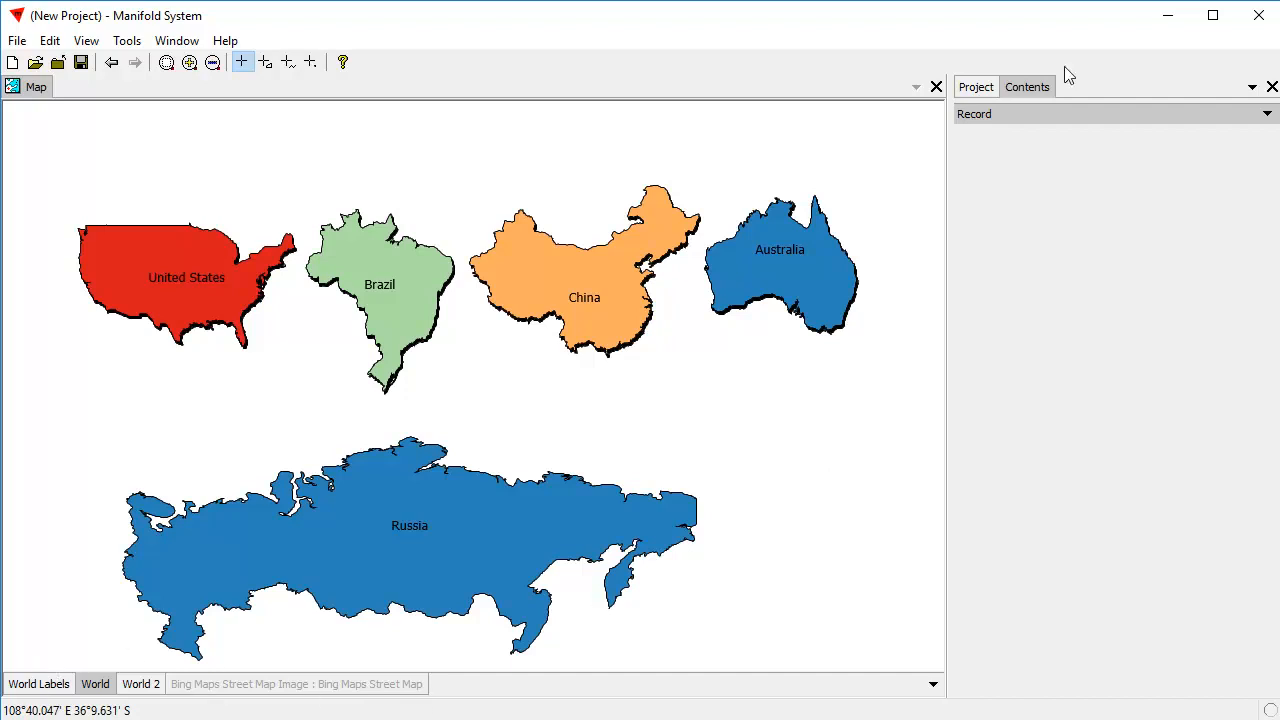
# Show the Bing Maps Street Map Image layer, keep World as the active layer, and display its component information.
pyautogui.click(262, 688)
pyautogui.click(103, 688)
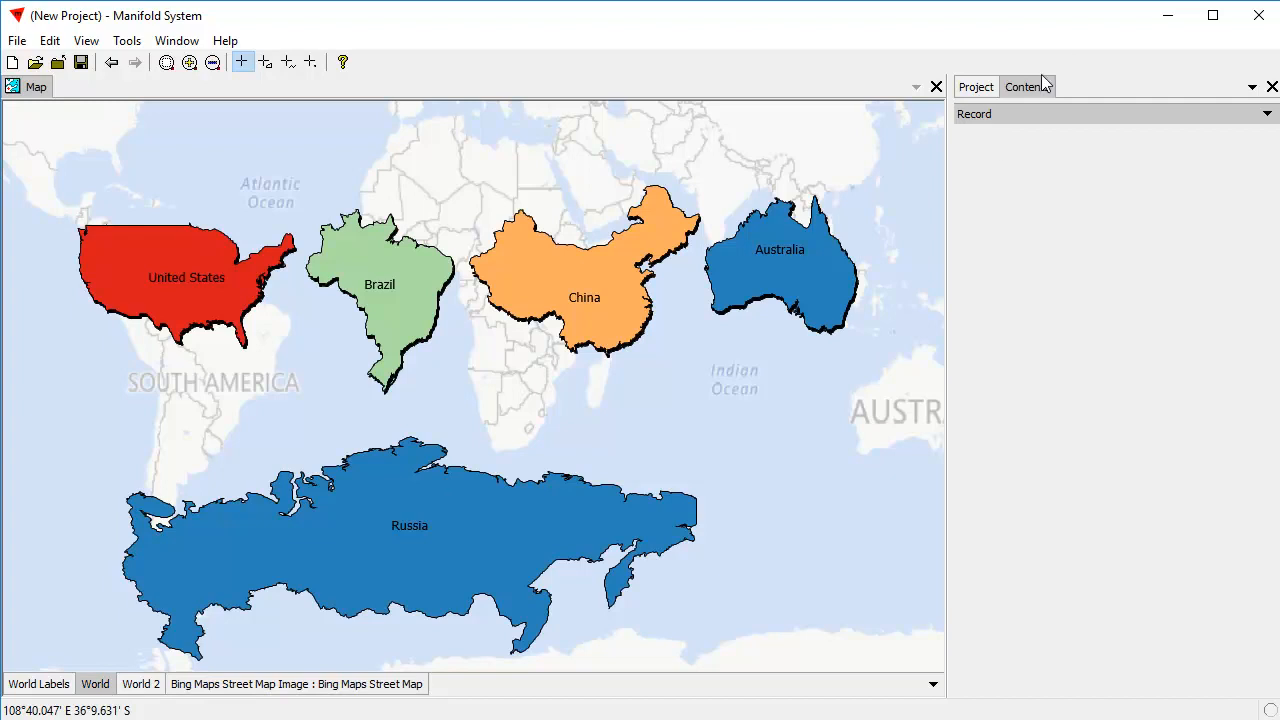
pyautogui.click(1014, 114)
pyautogui.click(1014, 134)
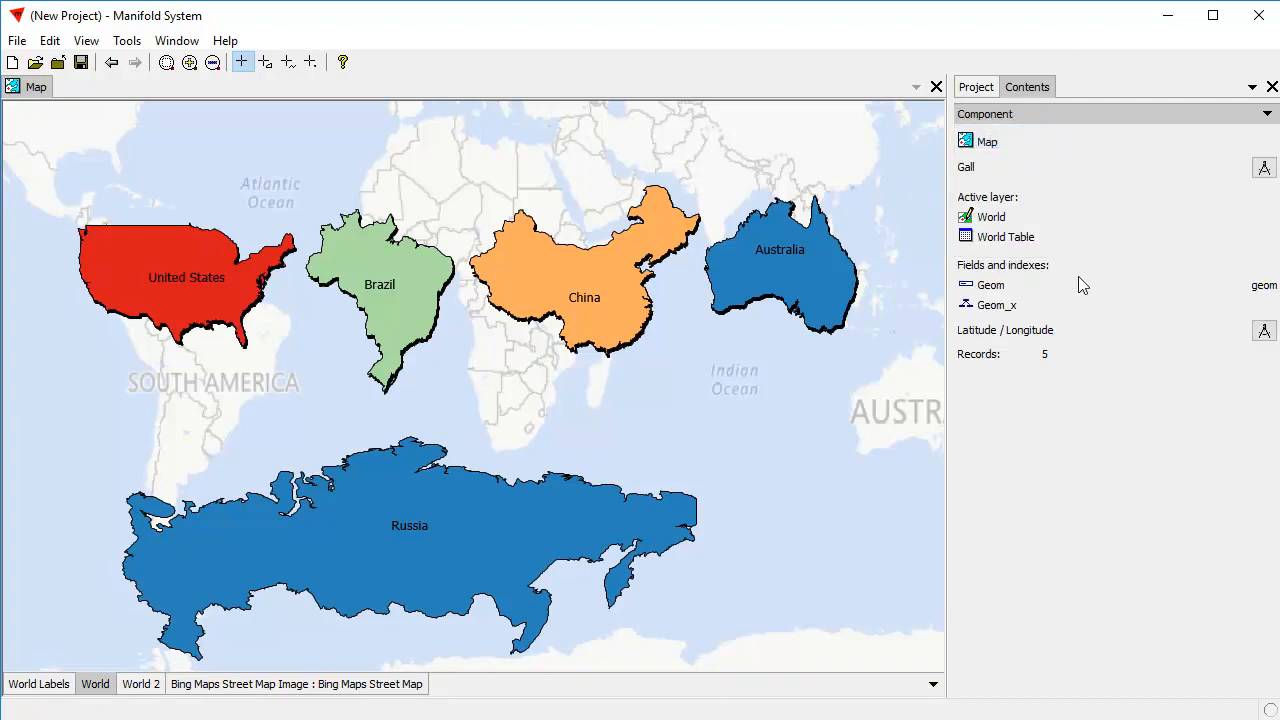
# Compare the coordinate systems of the Bing Maps Street Map Image and World 2 layers, and return to World.
pyautogui.click(394, 688)
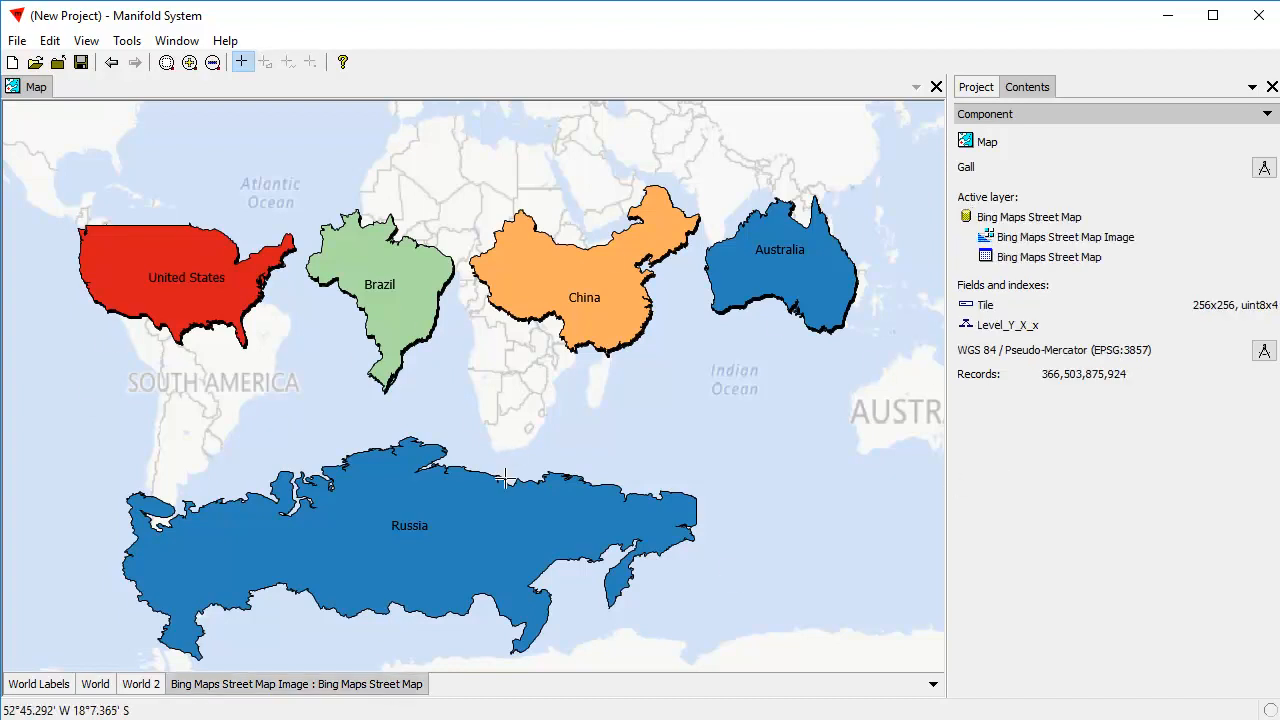
pyautogui.click(135, 688)
pyautogui.click(95, 686)
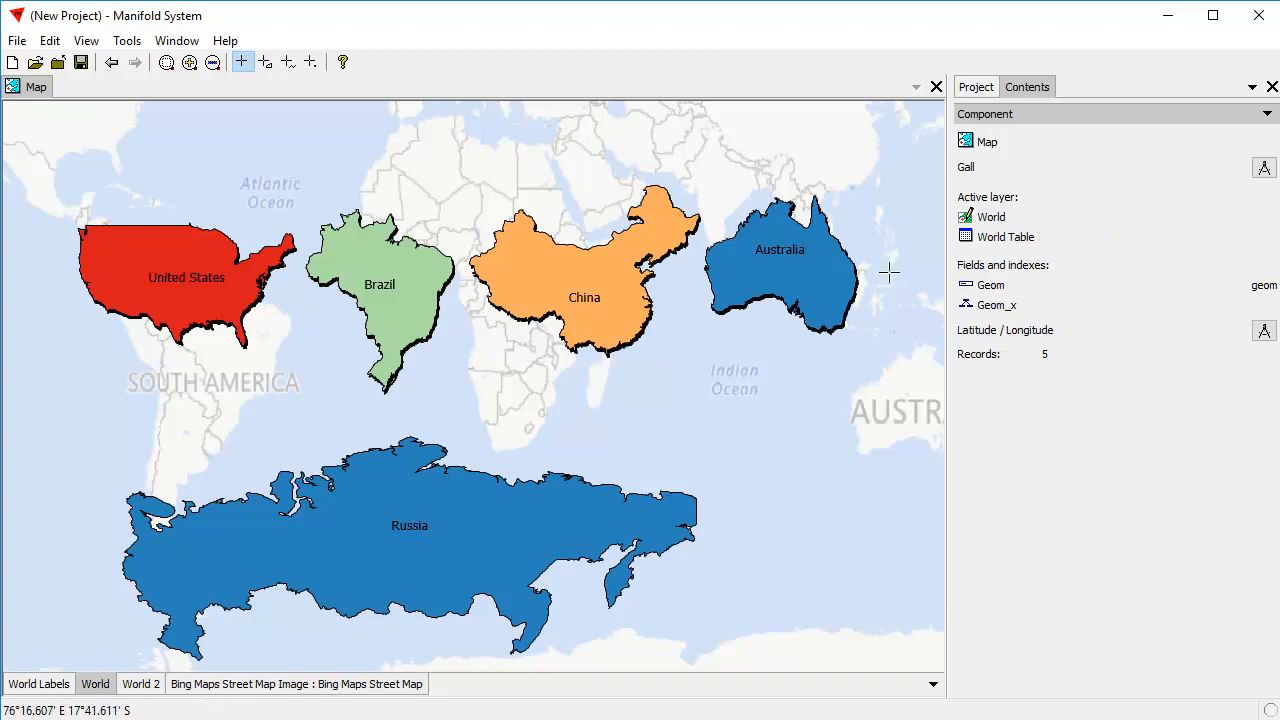
# Examine the five countries against the Bing background and compare Russia with its original shape in the world project window.
pyautogui.scroll(-1, 657, 275)
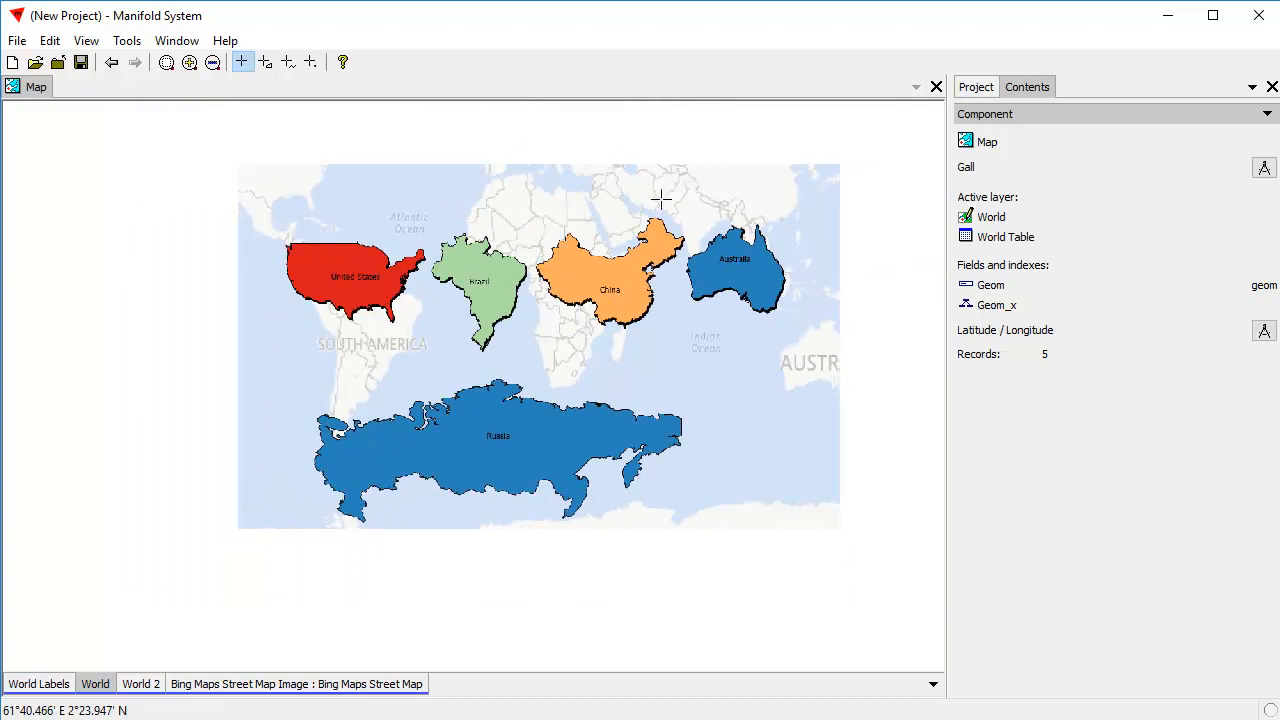
pyautogui.moveTo(700, 189); pyautogui.dragTo(628, 230)
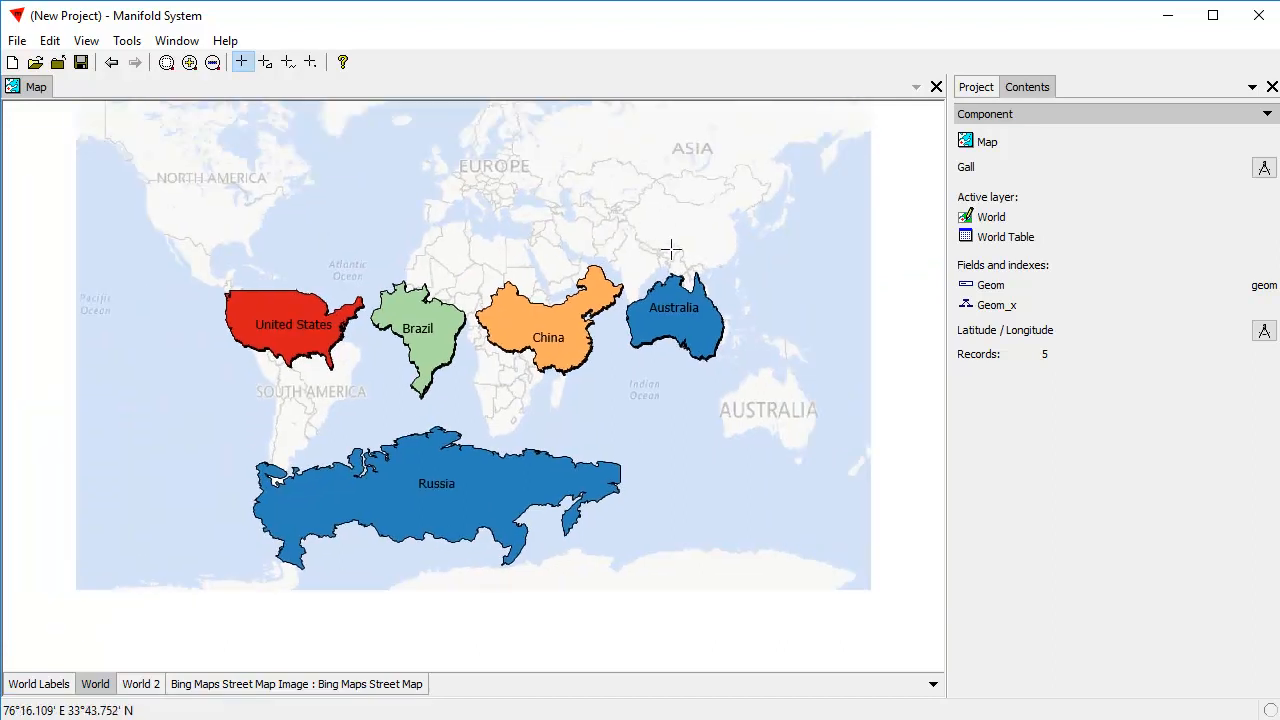
pyautogui.moveTo(137, 206); pyautogui.dragTo(789, 594)
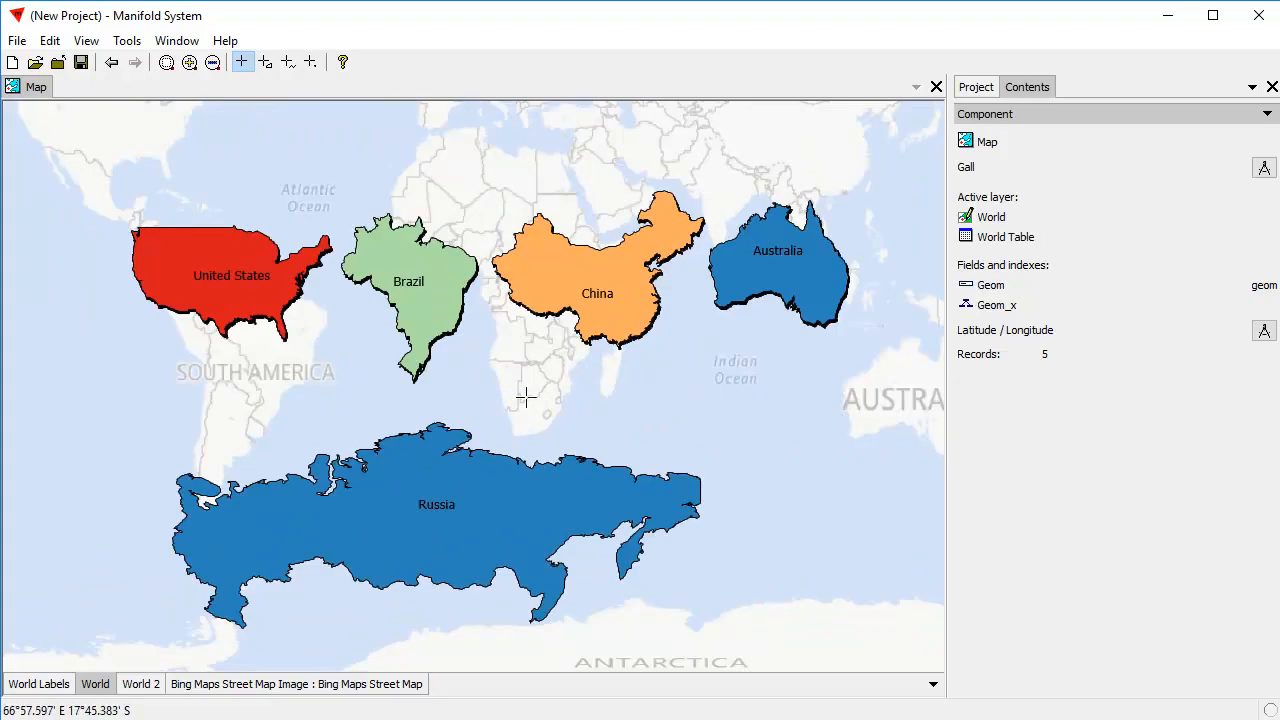
pyautogui.moveTo(614, 160); pyautogui.dragTo(607, 194)
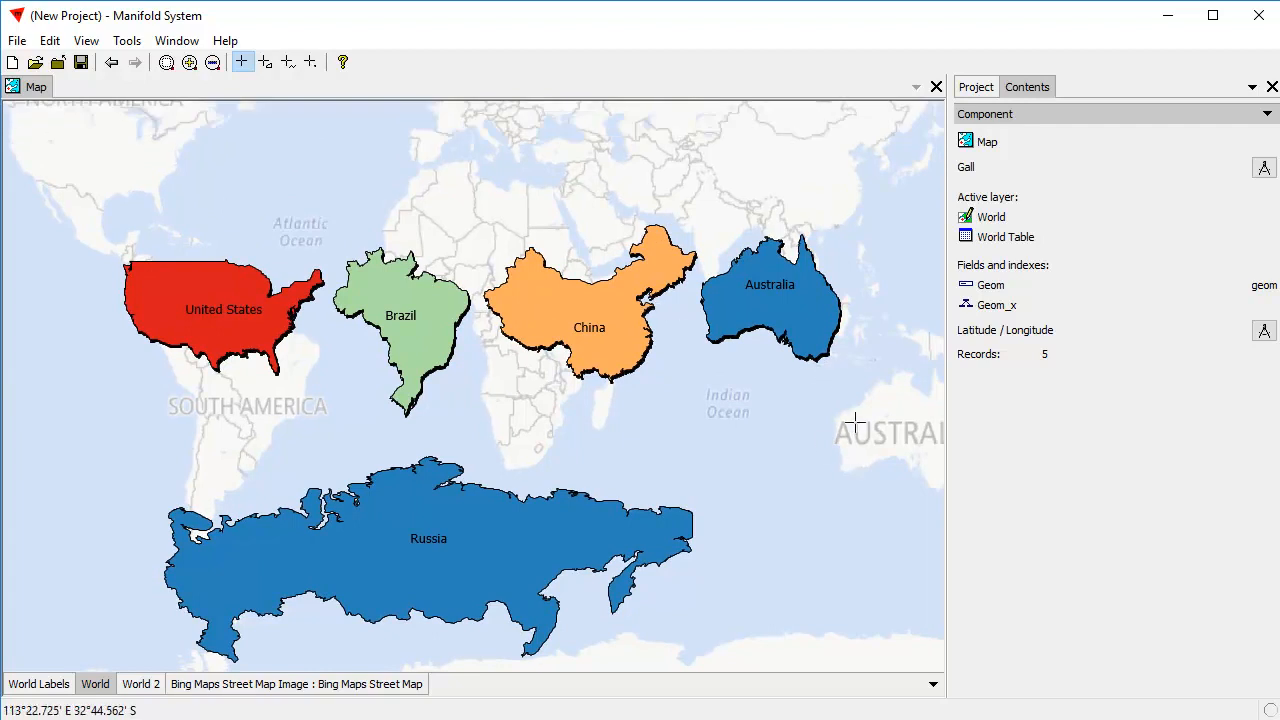
pyautogui.hotkey('alt', 'Tab')
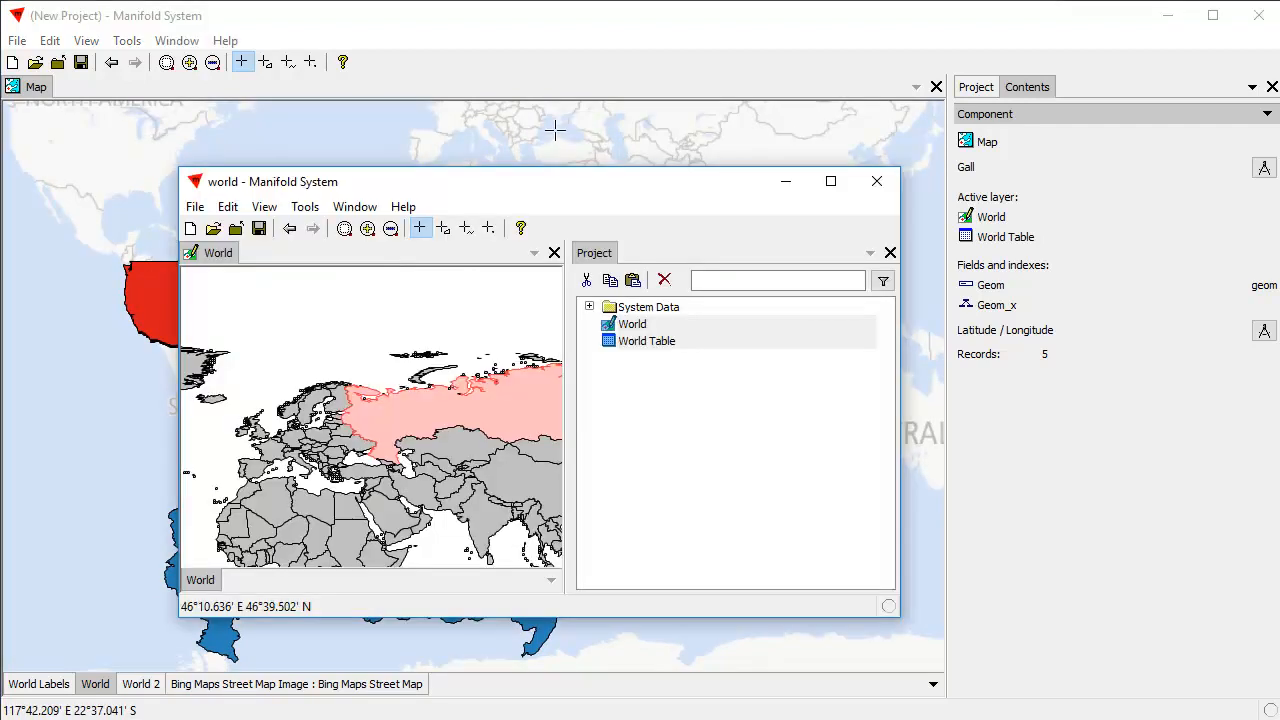
pyautogui.moveTo(584, 188); pyautogui.dragTo(774, 170)
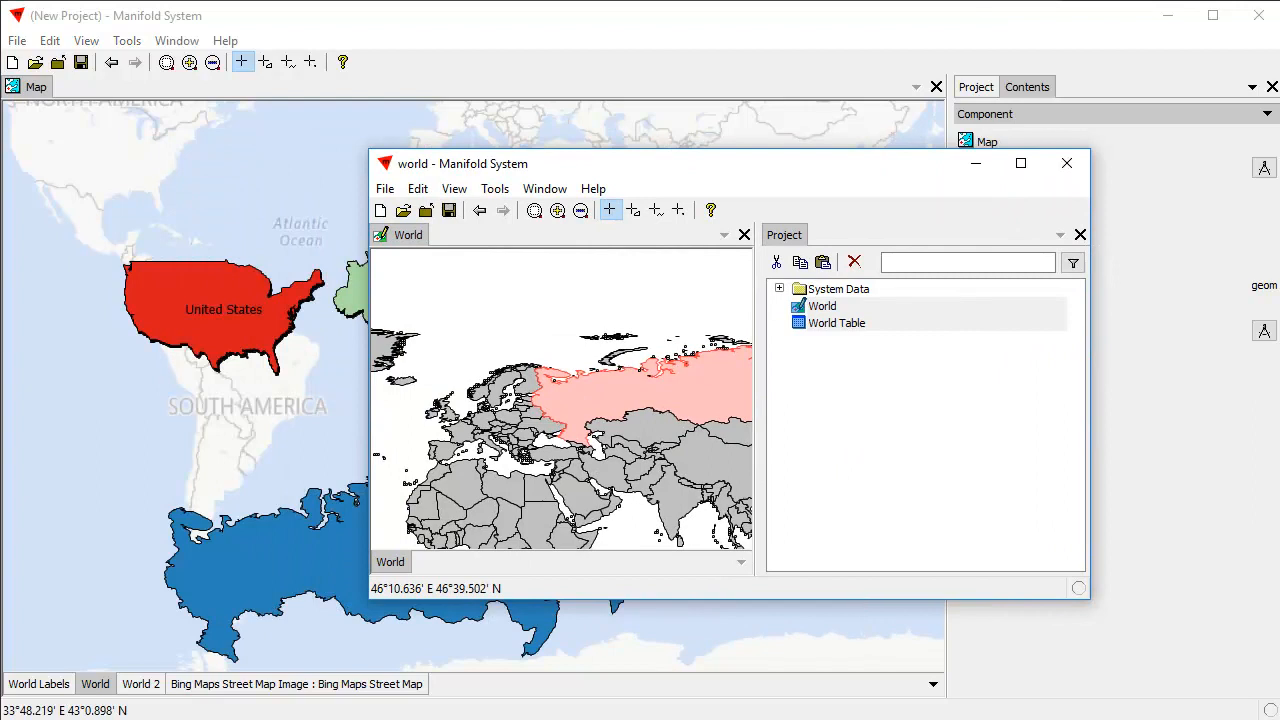
pyautogui.hotkey('alt', 'Tab')
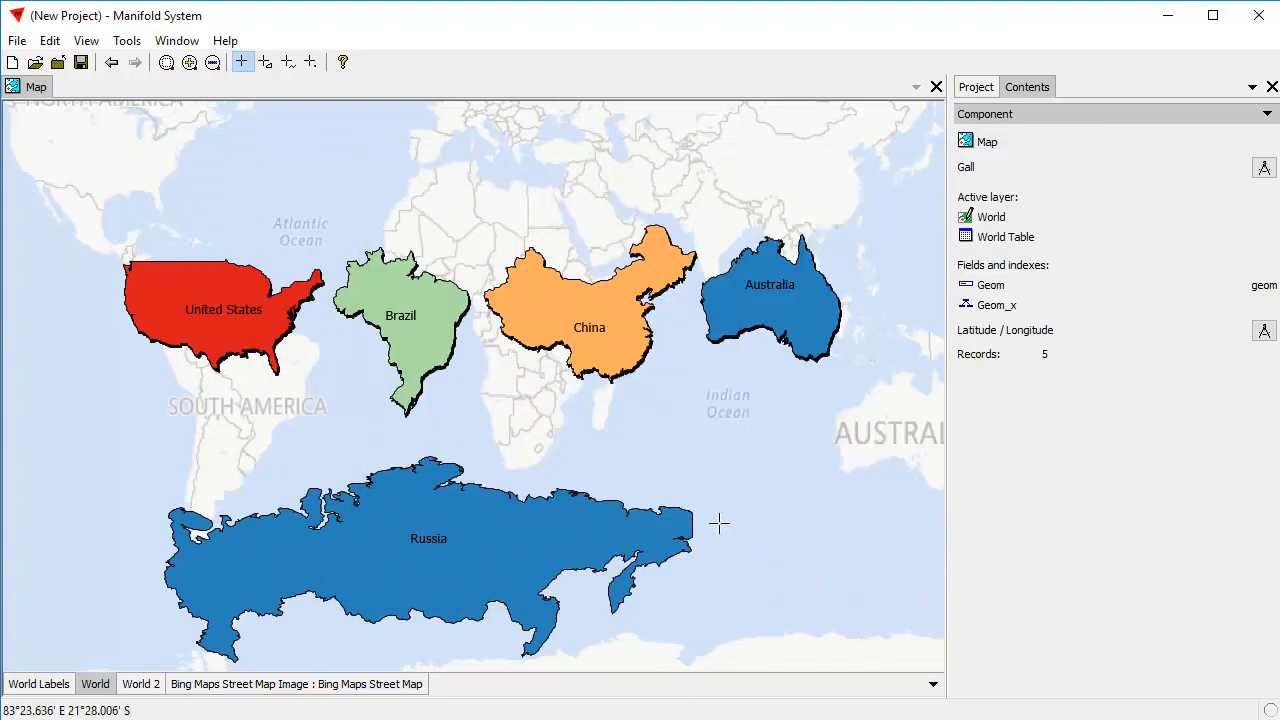